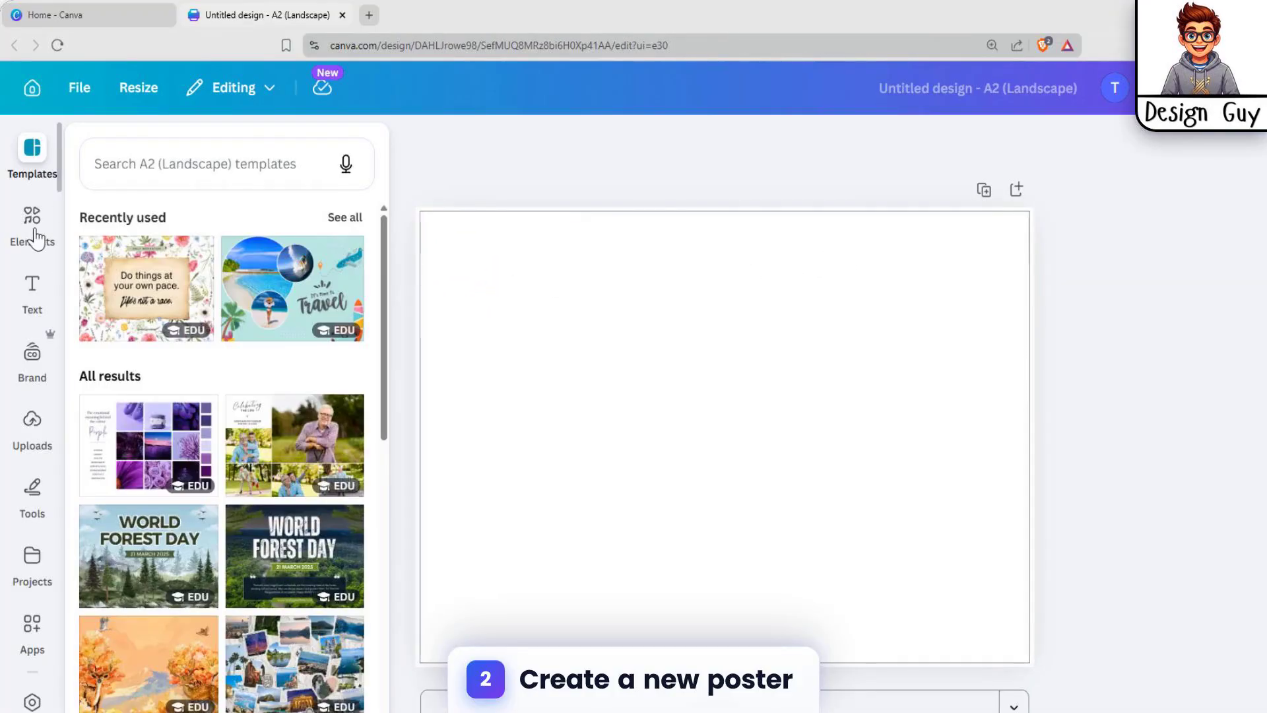
# Search the elements library for "male" and show only the photo results
pyautogui.click(31, 225)
pyautogui.click(275, 155)
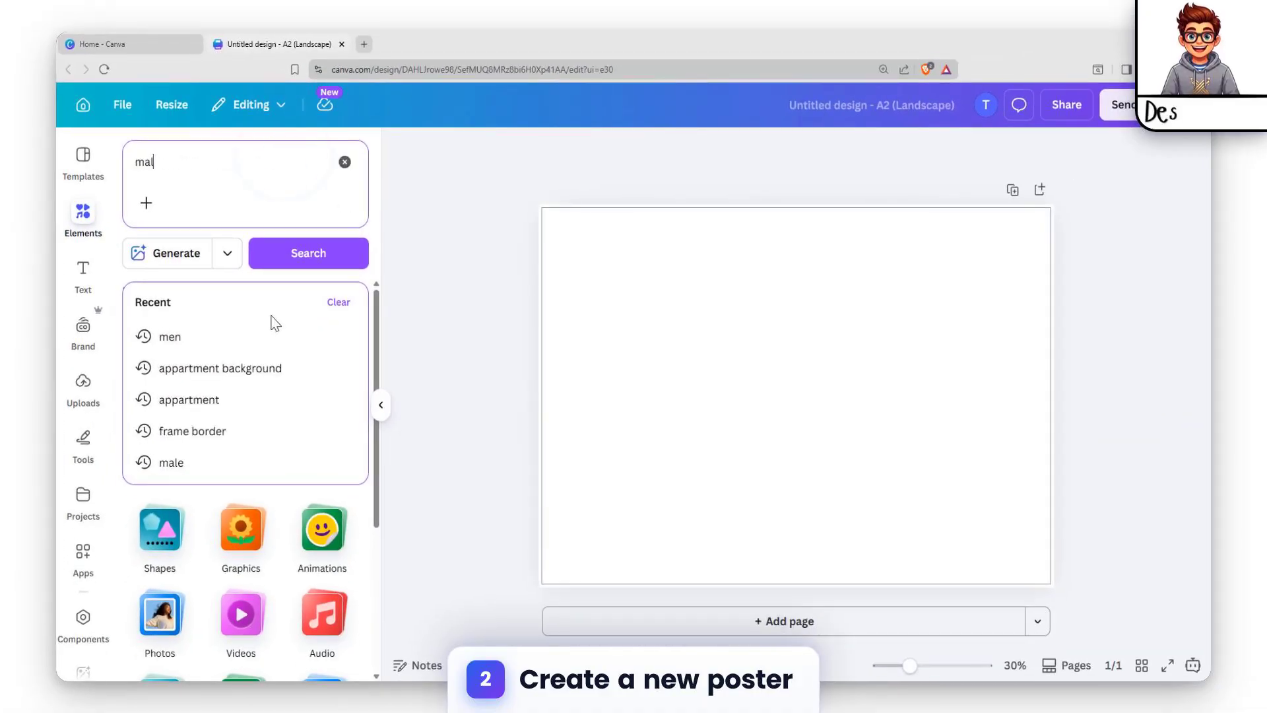
pyautogui.write('male')
pyautogui.press('Return')
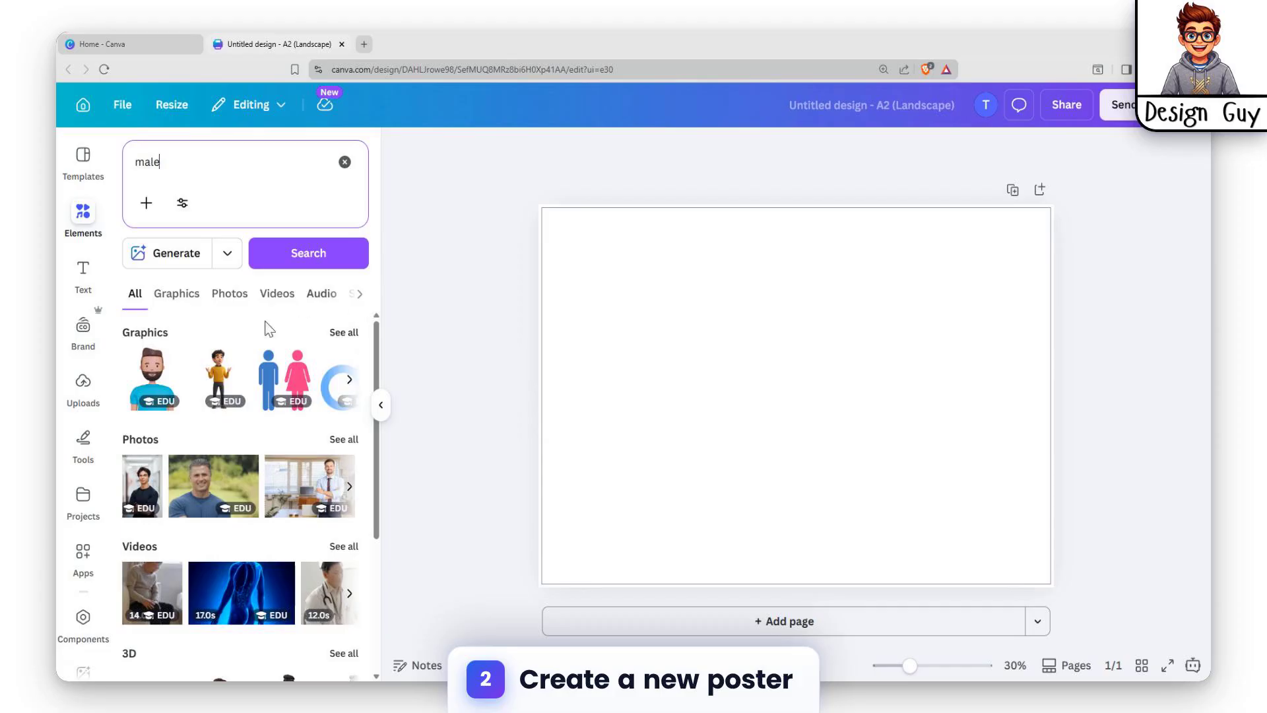
pyautogui.click(228, 293)
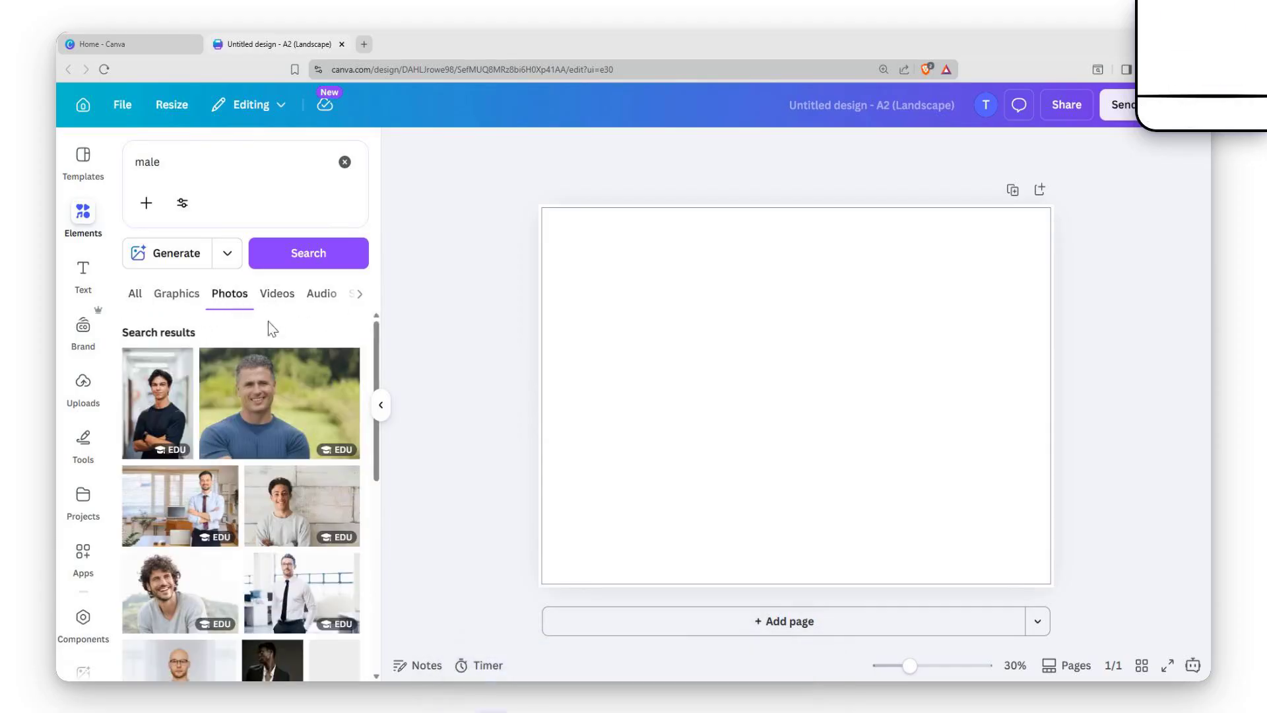
# Add the photos of the young man at the wooden wall and the curly-haired man, shrinking them into the page's upper left and upper right
pyautogui.click(286, 512)
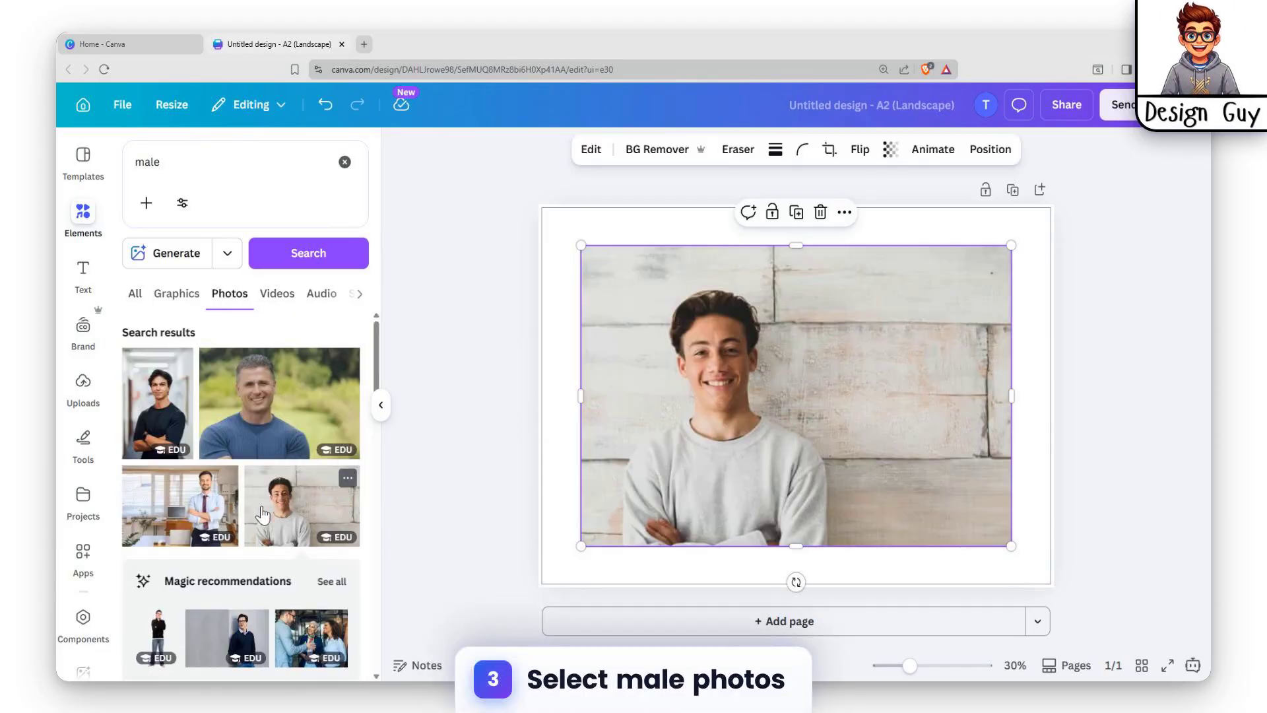
pyautogui.moveTo(1009, 545); pyautogui.dragTo(743, 470)
pyautogui.scroll(-5, 208, 393)
pyautogui.click(186, 446)
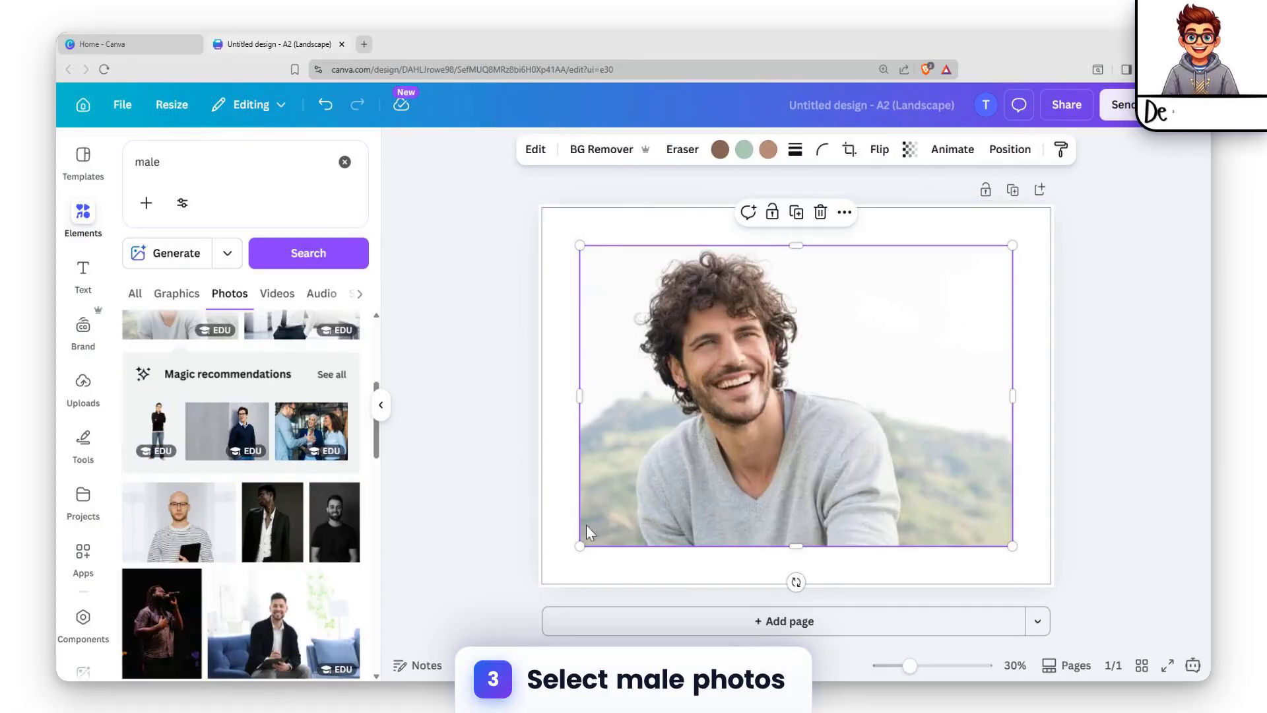
pyautogui.moveTo(579, 545); pyautogui.dragTo(863, 438)
# Add the photo of the man sitting on the blue sofa and shrink it into the page's lower-right area
pyautogui.scroll(-3, 259, 501)
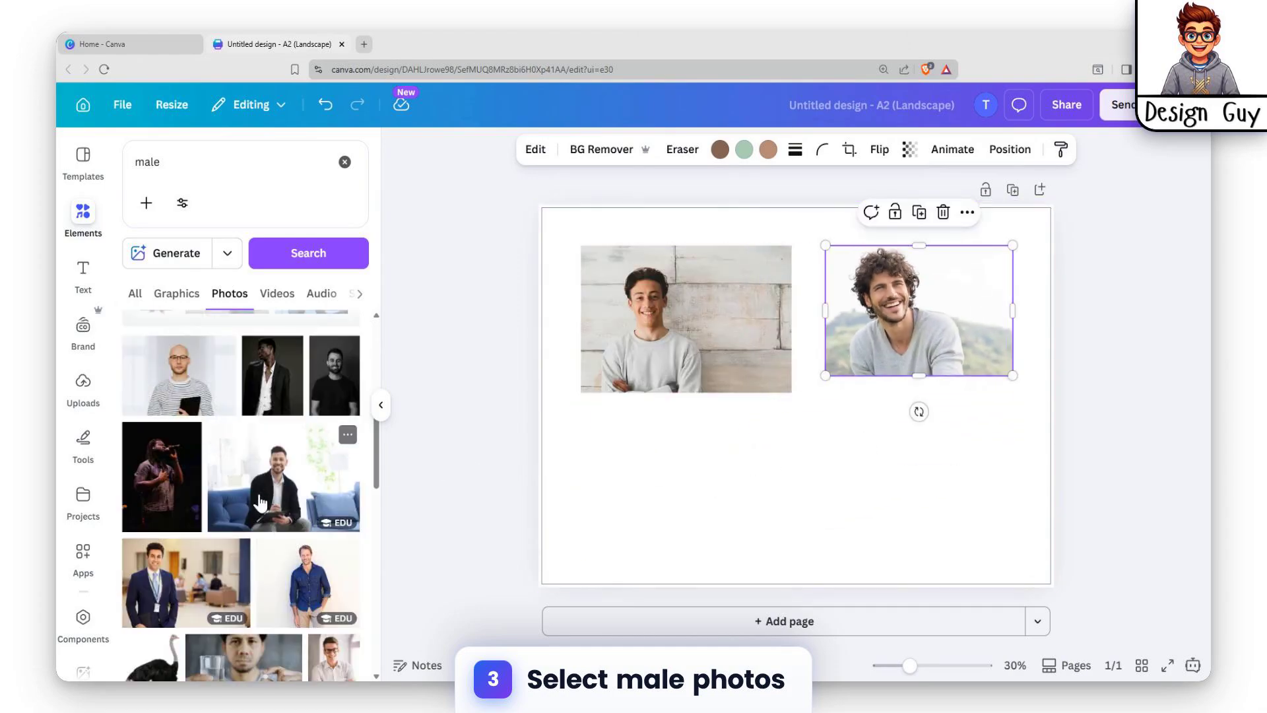
pyautogui.click(260, 503)
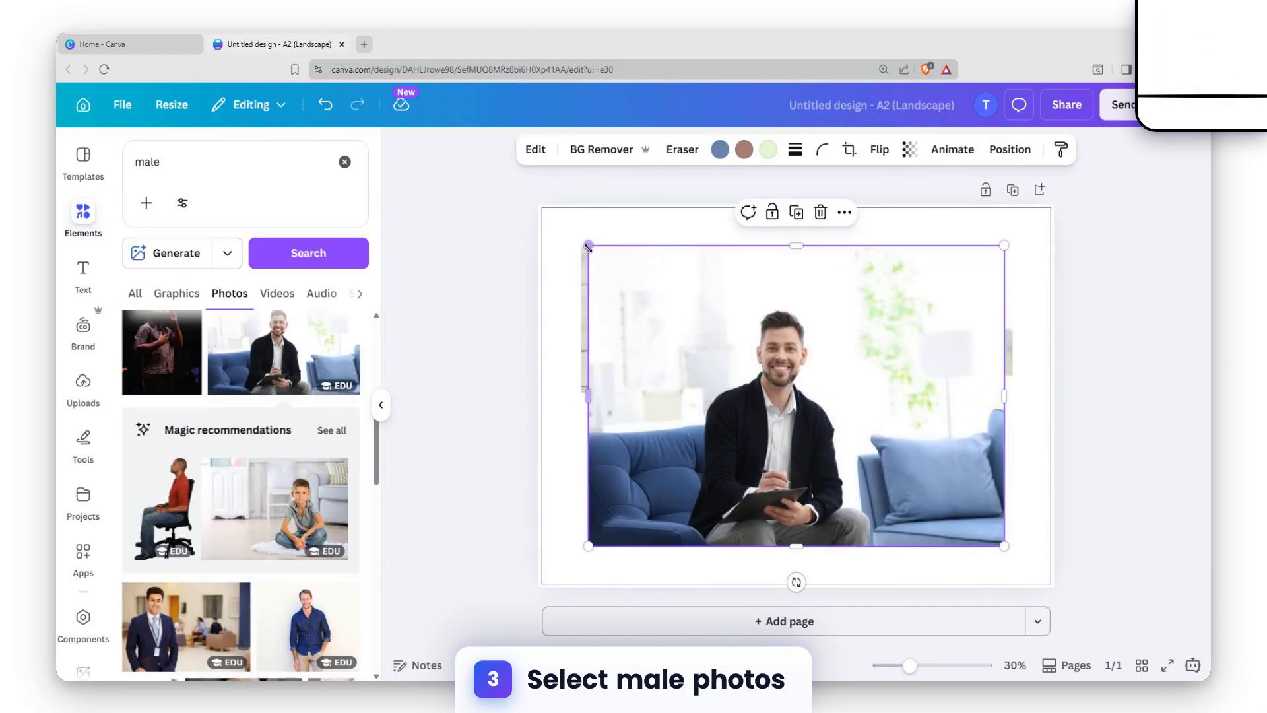
pyautogui.moveTo(588, 246); pyautogui.dragTo(825, 416)
# Remove the backgrounds from all three photos on the page
pyautogui.click(712, 366)
pyautogui.keyDown('shift'); pyautogui.click(896, 307); pyautogui.keyUp('shift')
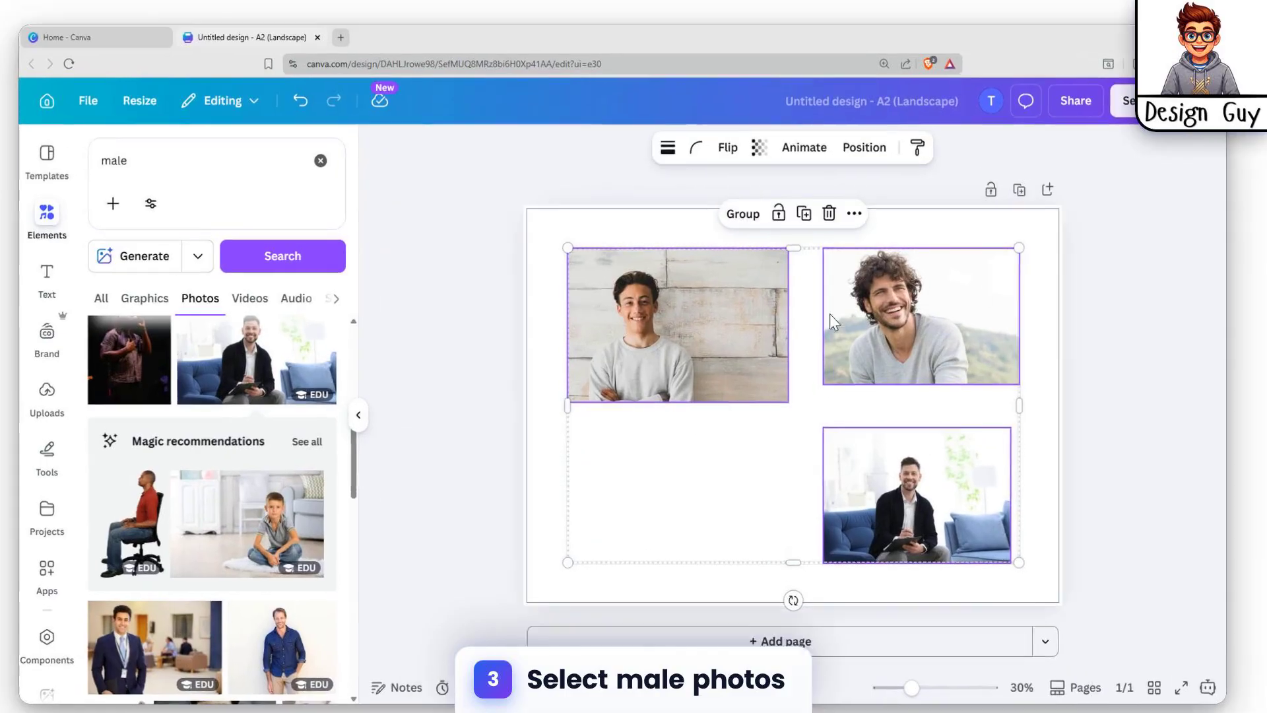
pyautogui.click(709, 307)
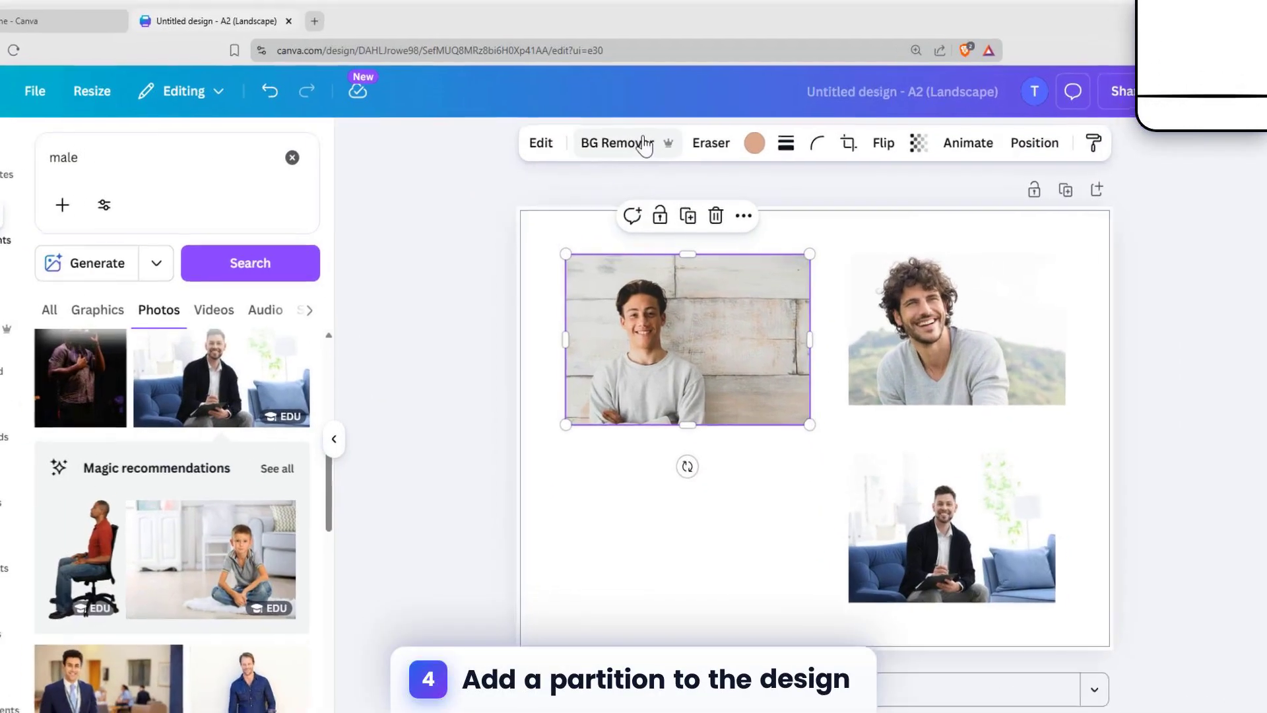
pyautogui.click(579, 141)
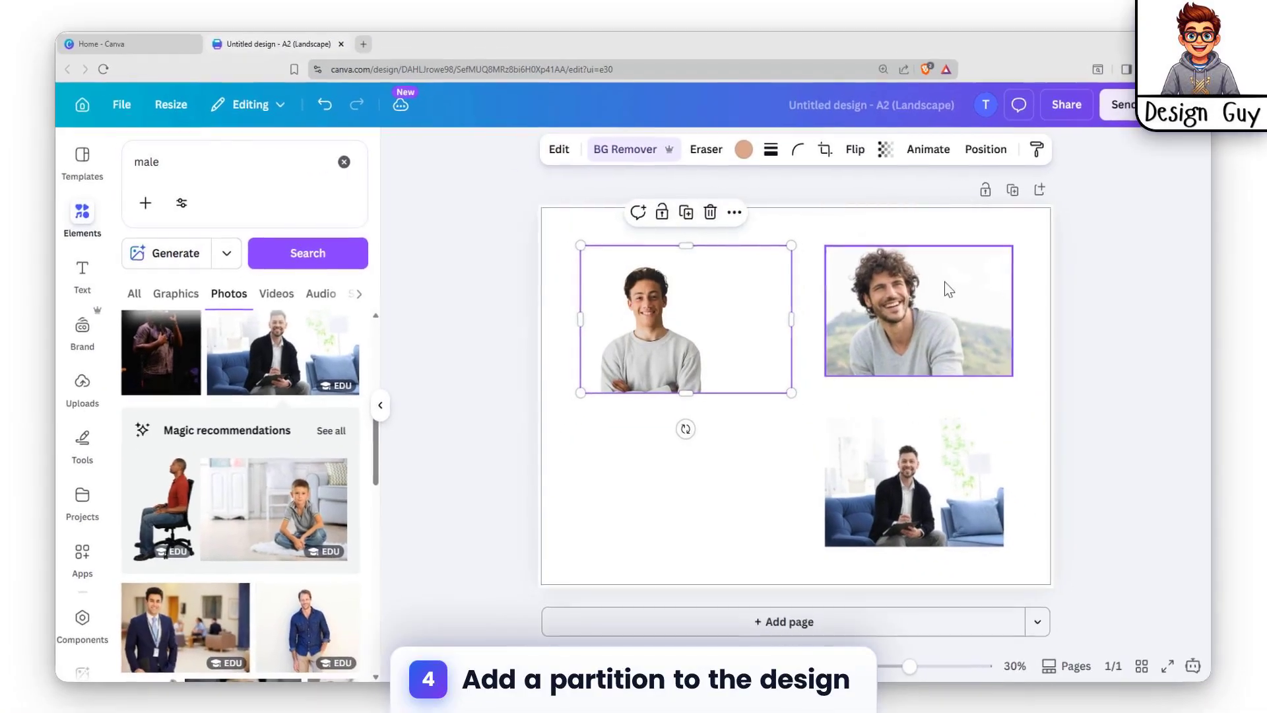
pyautogui.click(977, 333)
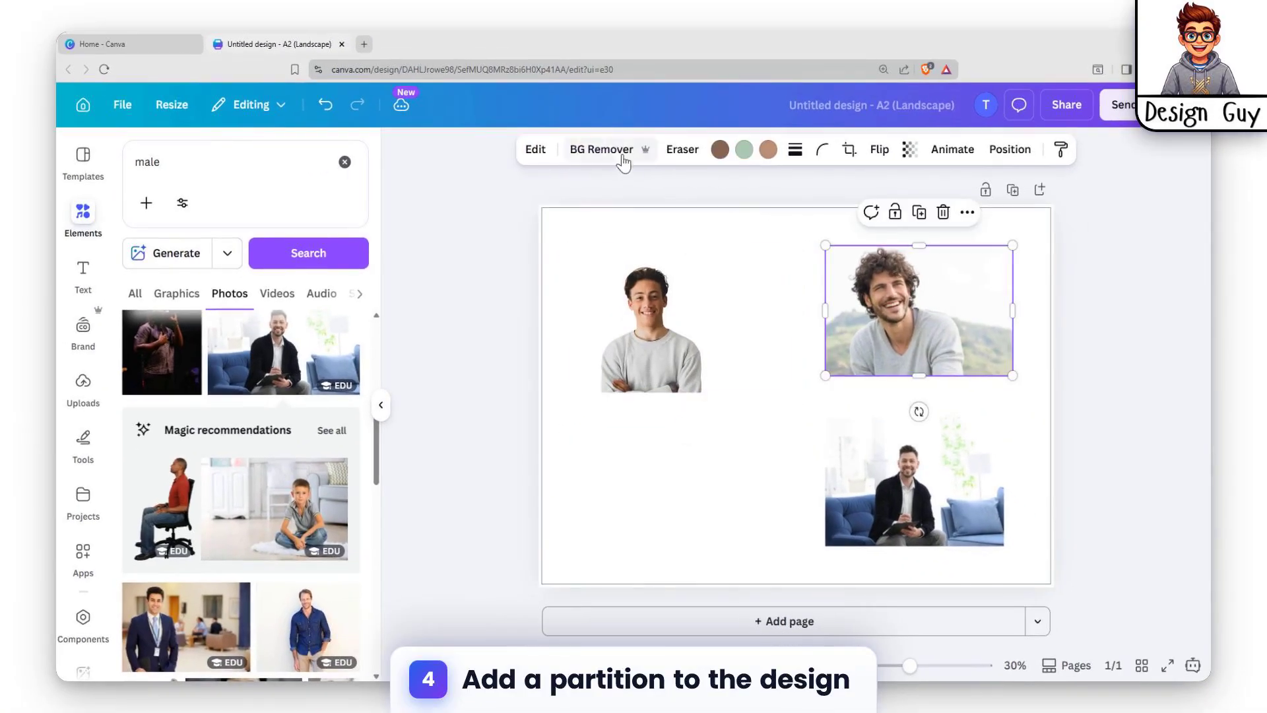
pyautogui.click(615, 141)
pyautogui.click(934, 495)
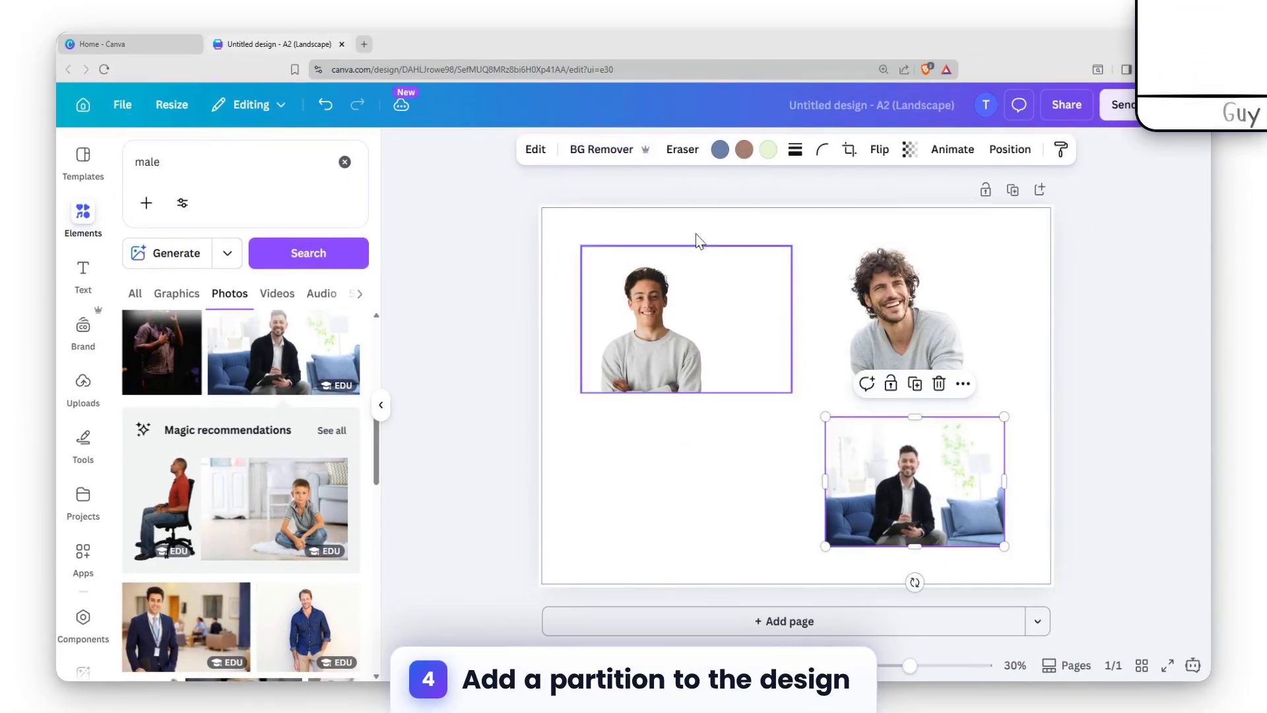
pyautogui.click(599, 152)
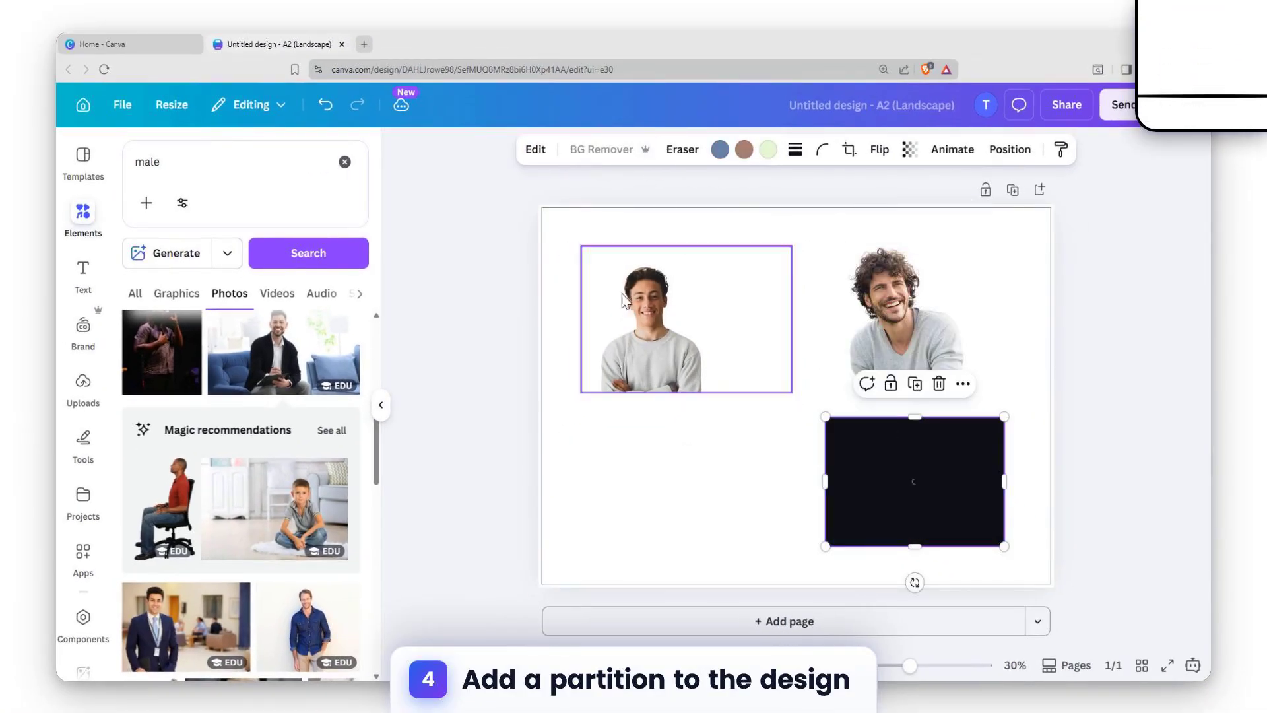
# Move the curly-haired man below the young man's cutout, and shift the young man over to the page's left edge
pyautogui.click(671, 292)
pyautogui.click(886, 289)
pyautogui.click(902, 434)
pyautogui.click(675, 342)
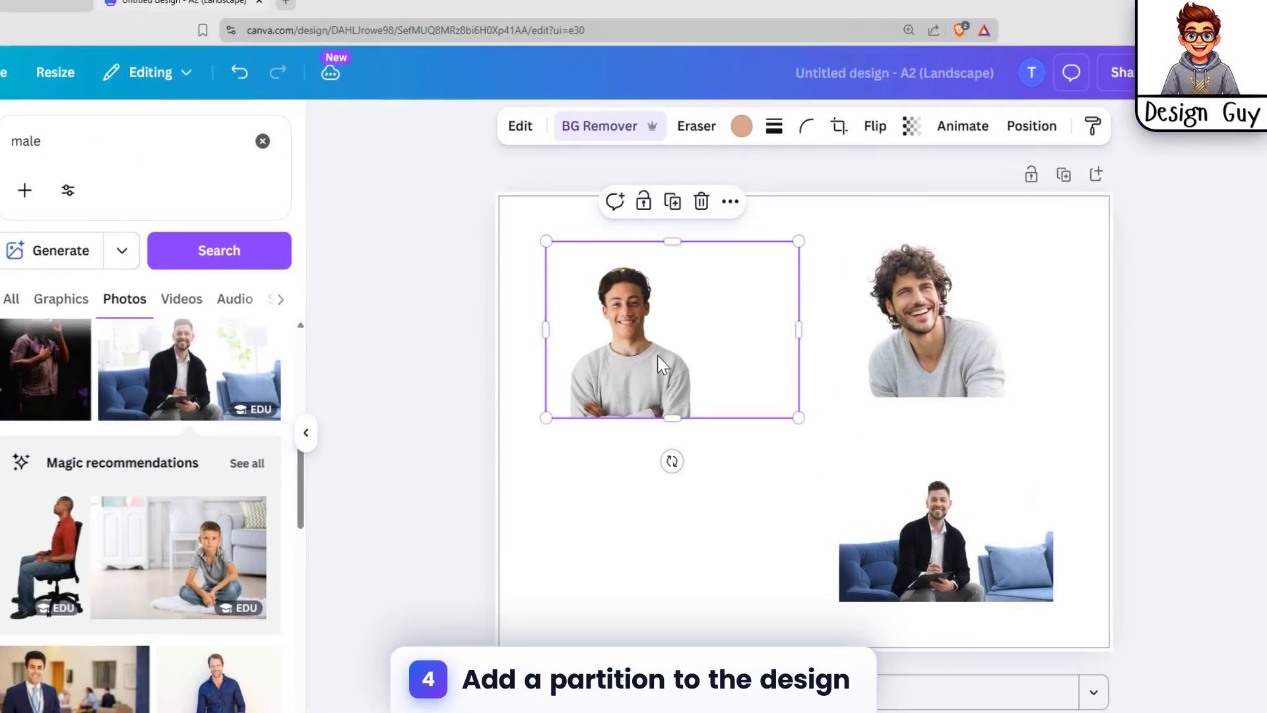
pyautogui.moveTo(920, 316); pyautogui.dragTo(675, 521)
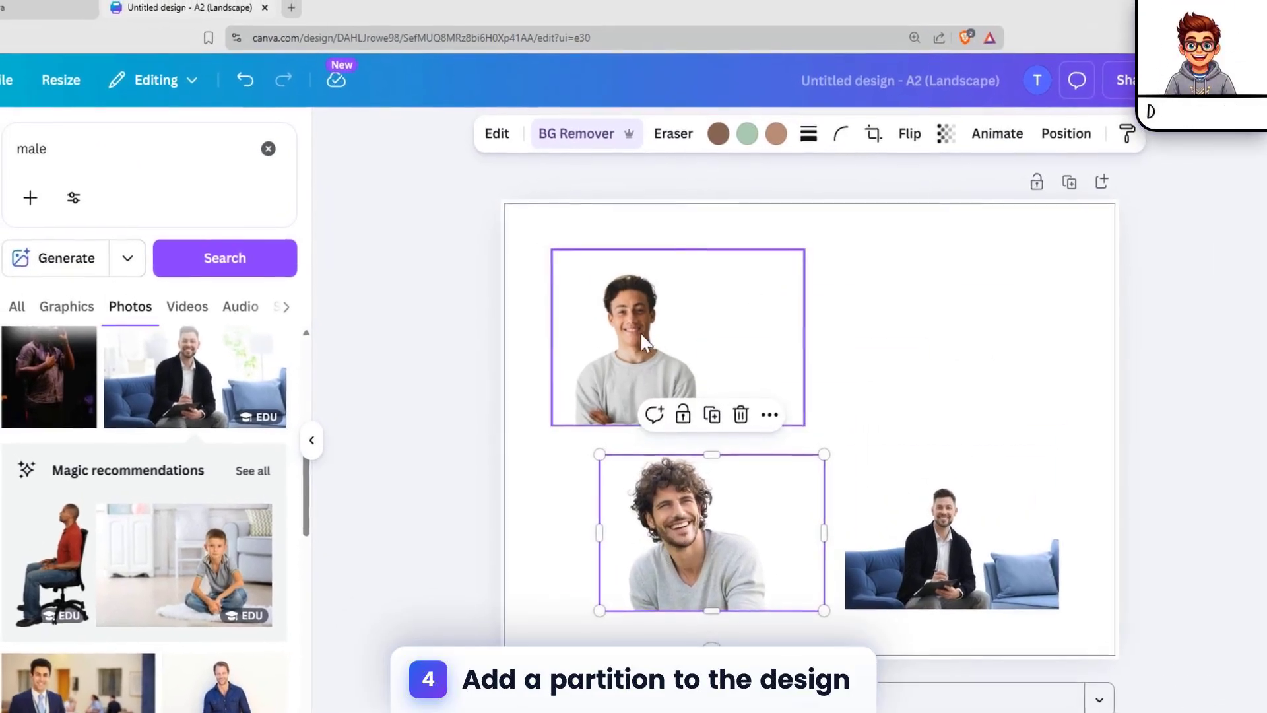
pyautogui.click(630, 323)
pyautogui.moveTo(633, 330); pyautogui.dragTo(581, 330)
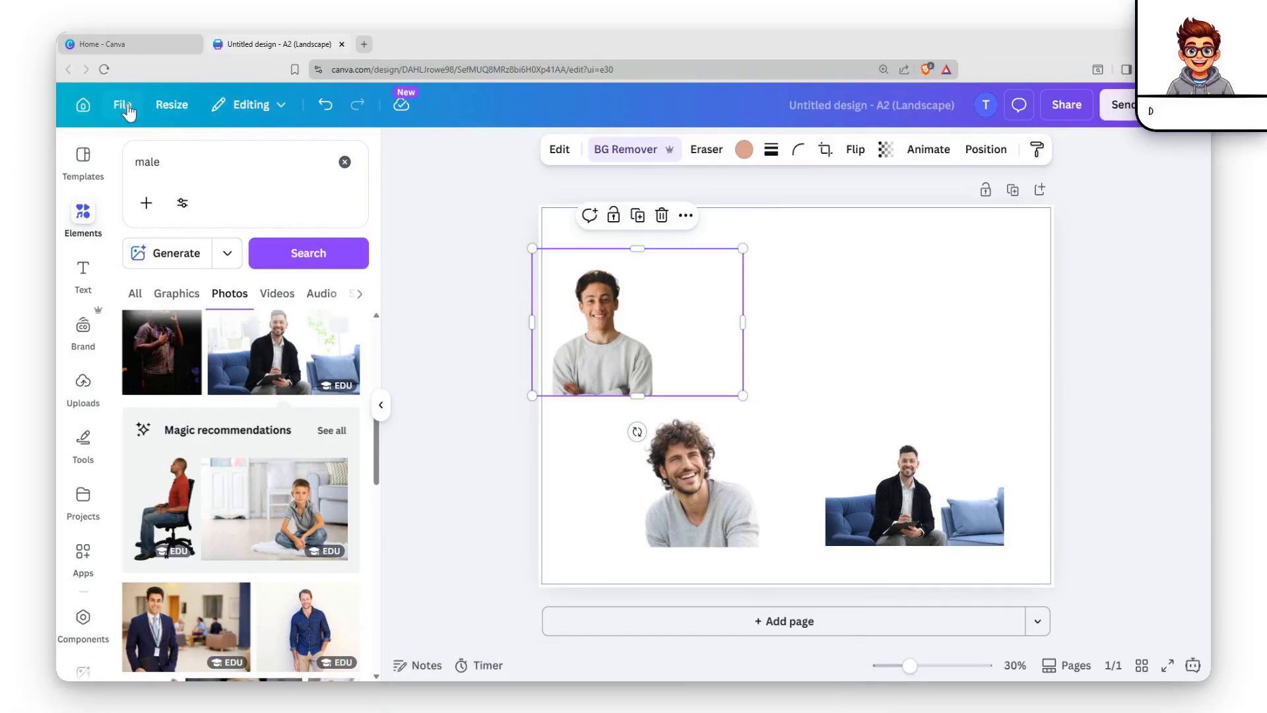
# Show the rulers and guides, and place two vertical guides that split the page into three columns
pyautogui.click(126, 107)
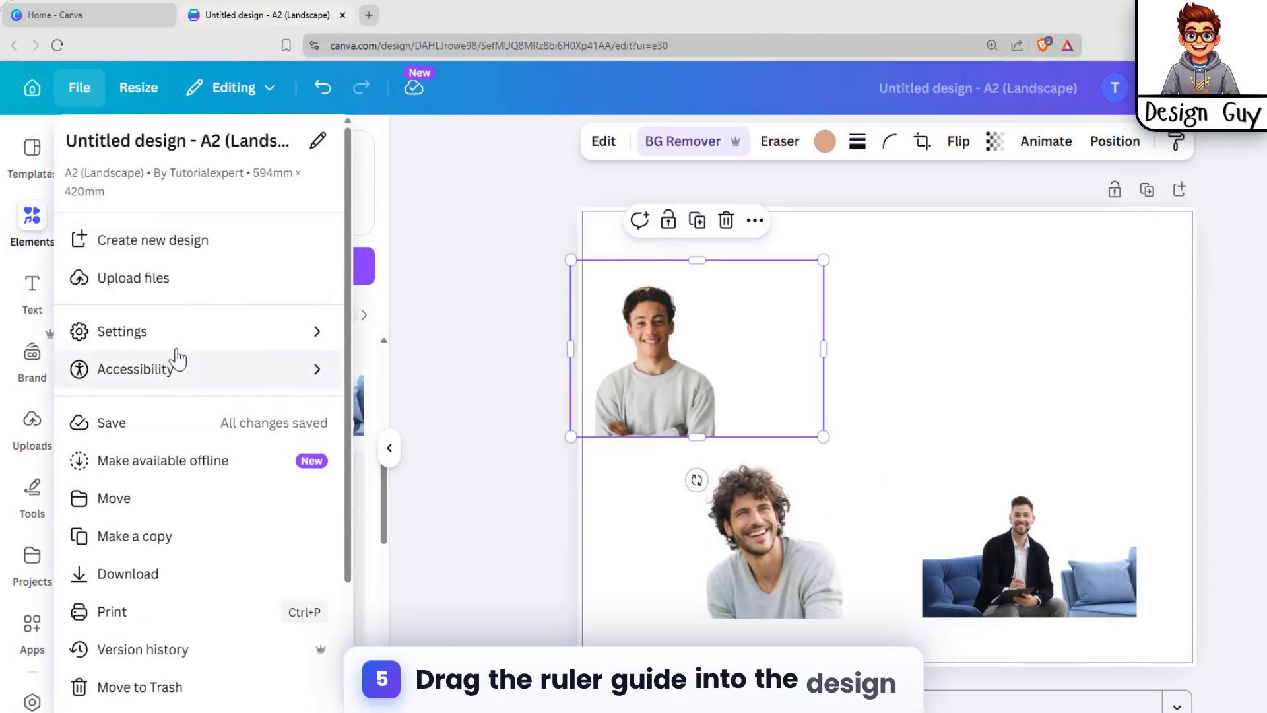
pyautogui.click(199, 305)
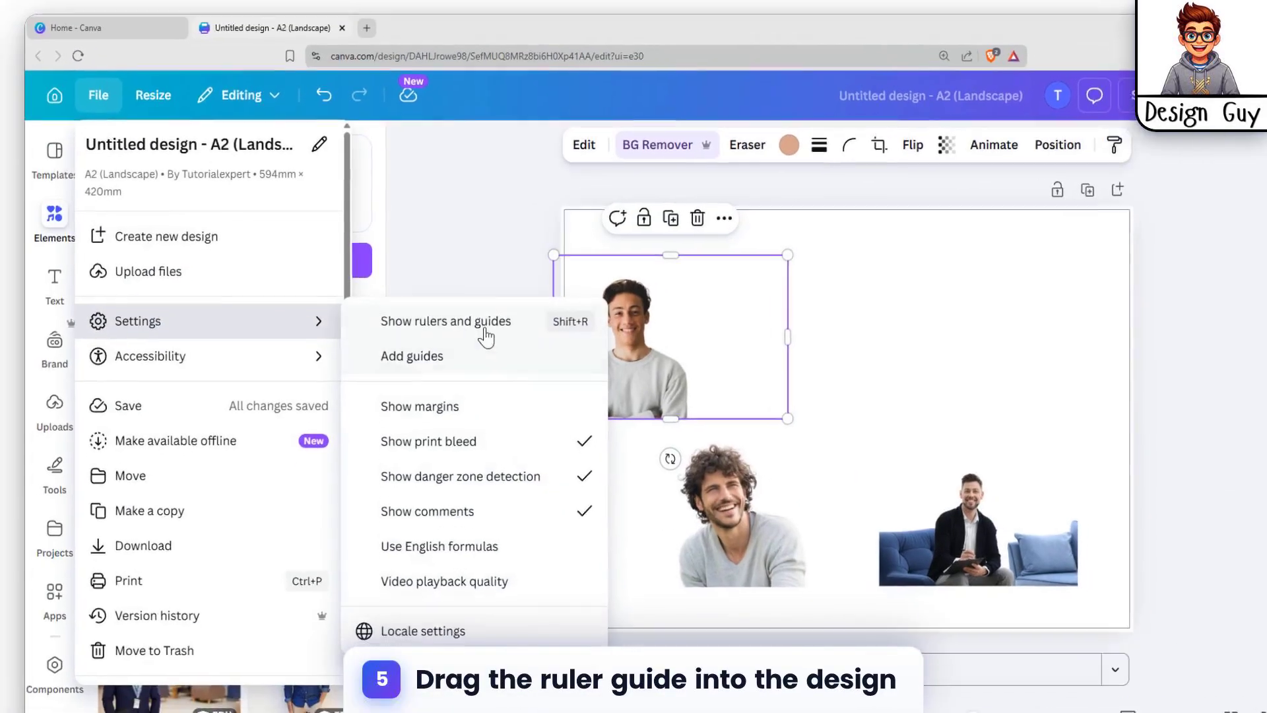
pyautogui.click(485, 330)
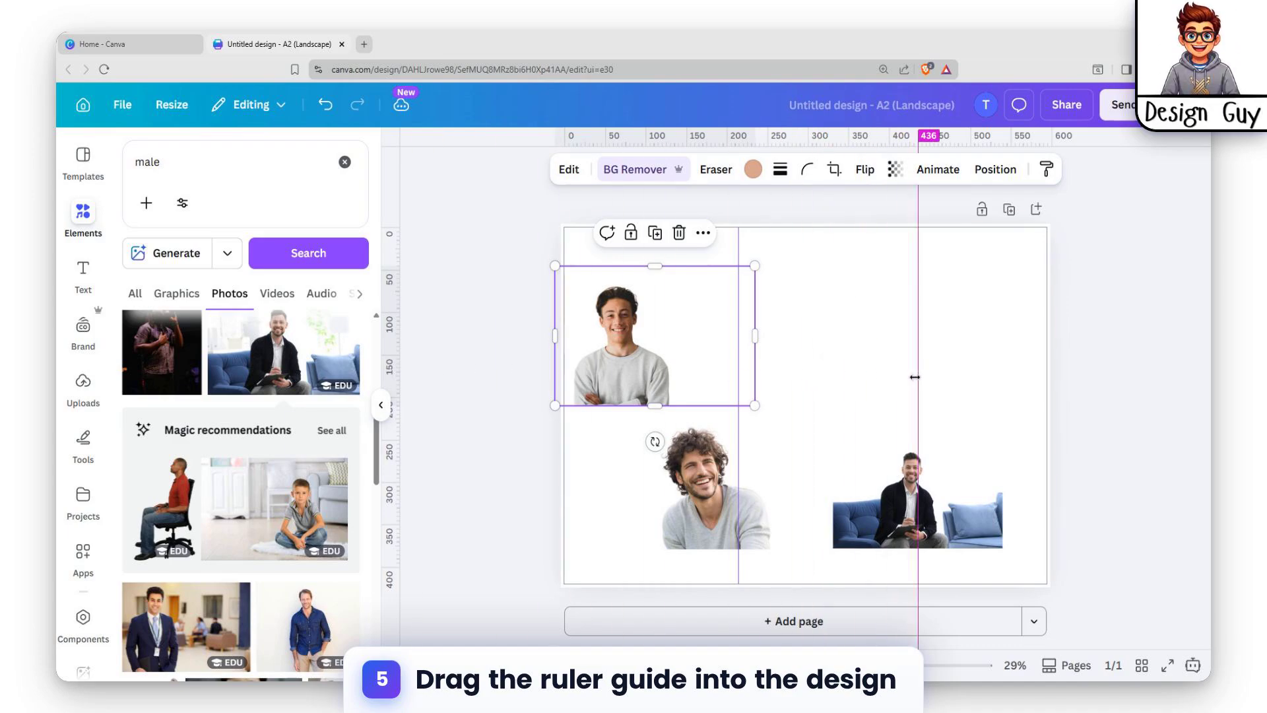
# Arrange the cutouts one per column along the lower page: young man left, curly-haired man middle, sofa man right
pyautogui.click(965, 498)
pyautogui.moveTo(965, 498); pyautogui.dragTo(1048, 511)
pyautogui.moveTo(724, 474); pyautogui.dragTo(813, 481)
pyautogui.moveTo(620, 343); pyautogui.dragTo(641, 495)
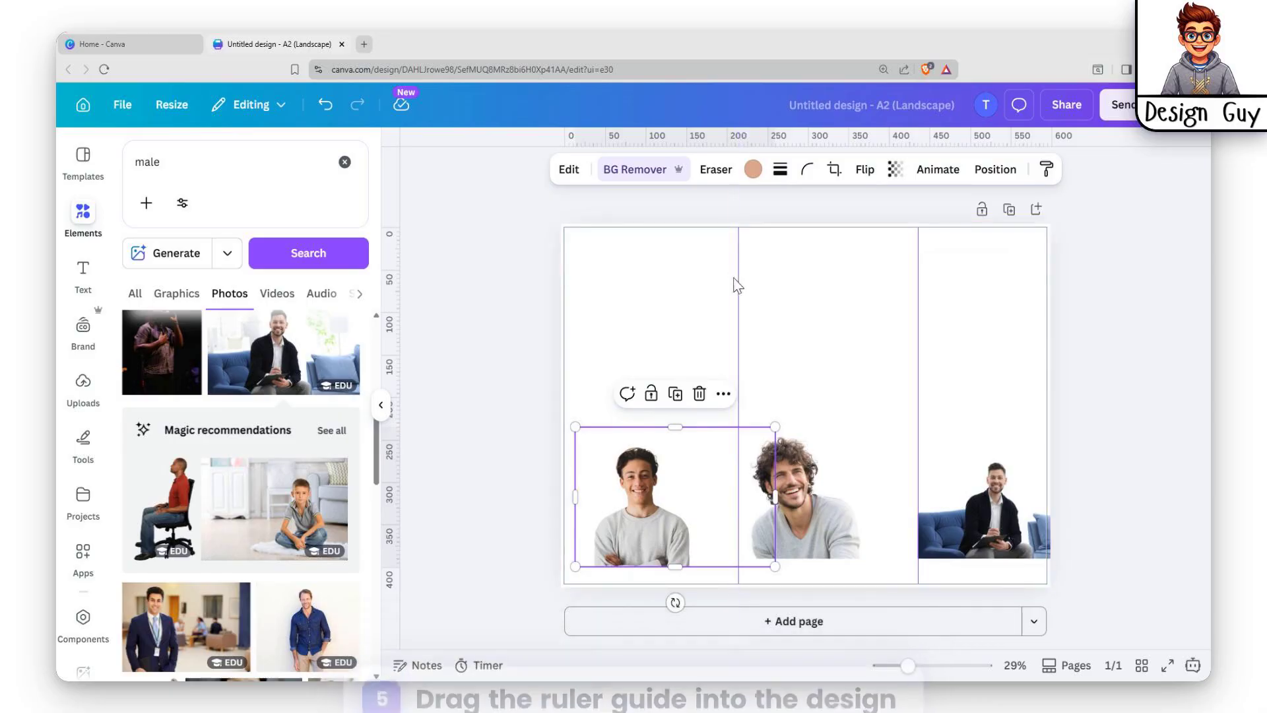
# Shift both vertical guides slightly left, and raise the young man and the curly-haired man in their columns
pyautogui.moveTo(738, 276); pyautogui.dragTo(726, 285)
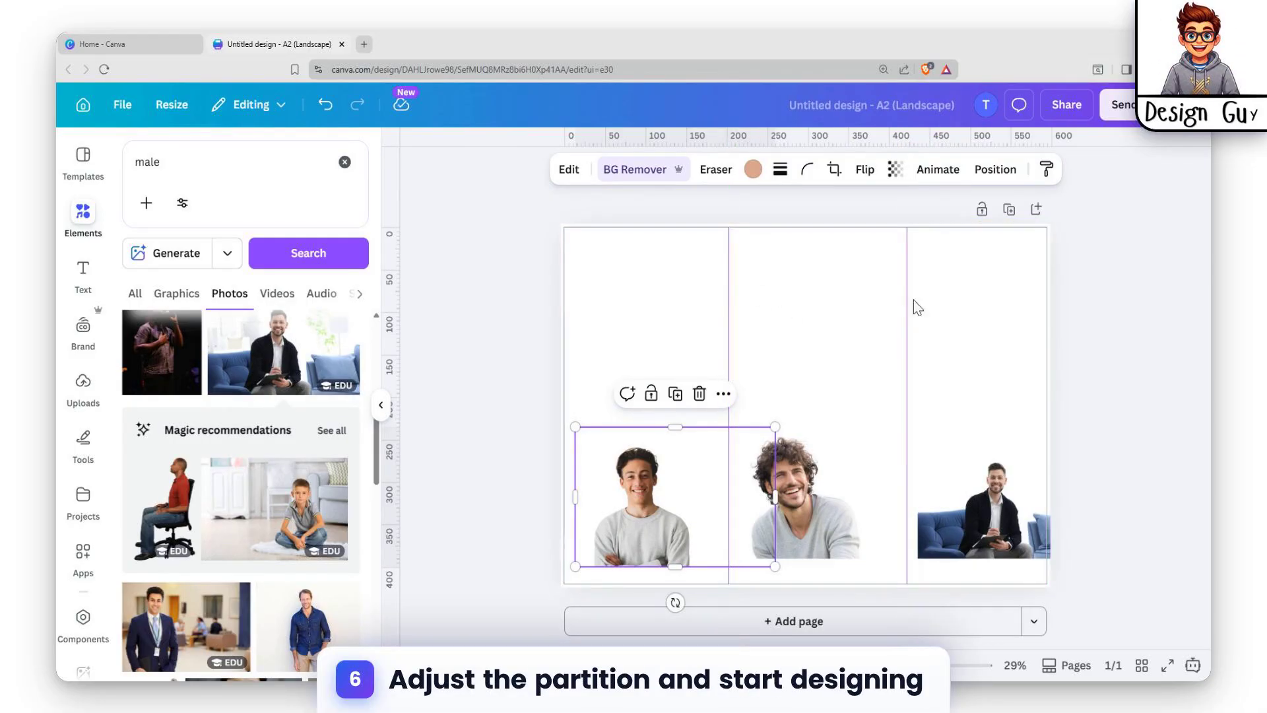
pyautogui.click(917, 307)
pyautogui.moveTo(647, 498); pyautogui.dragTo(633, 316)
pyautogui.moveTo(686, 350); pyautogui.dragTo(693, 362)
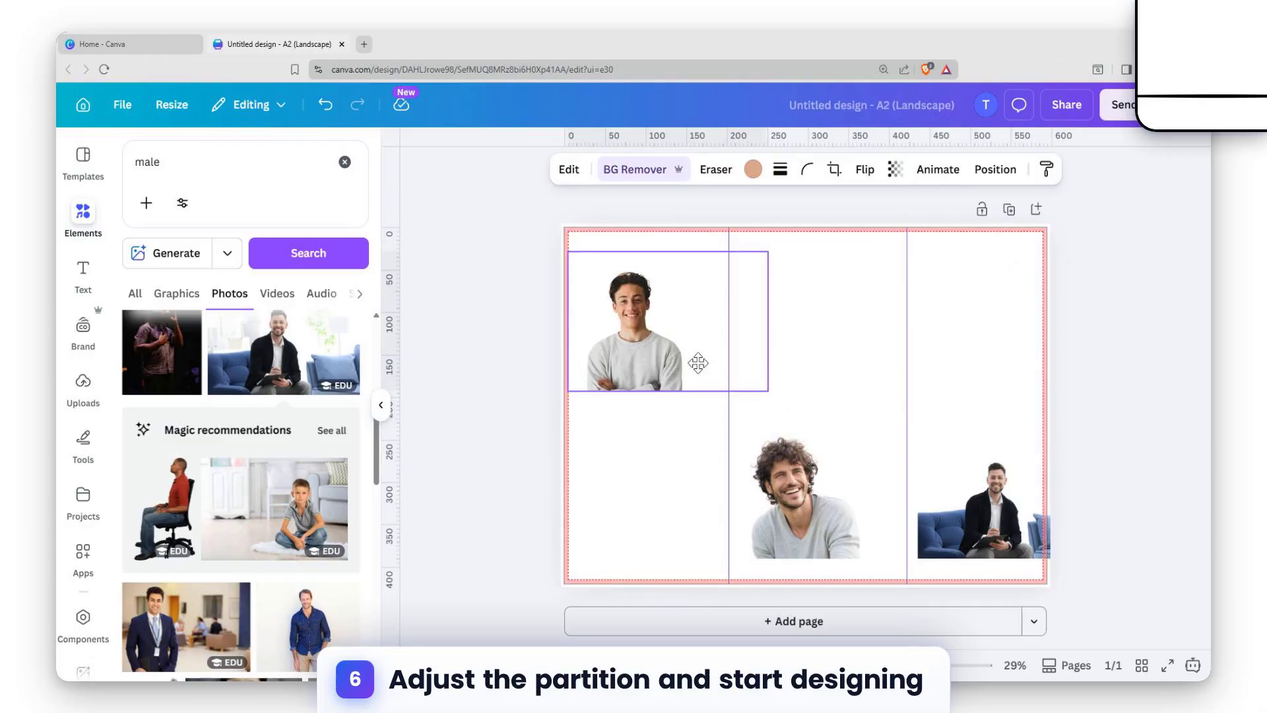
pyautogui.moveTo(821, 466); pyautogui.dragTo(830, 407)
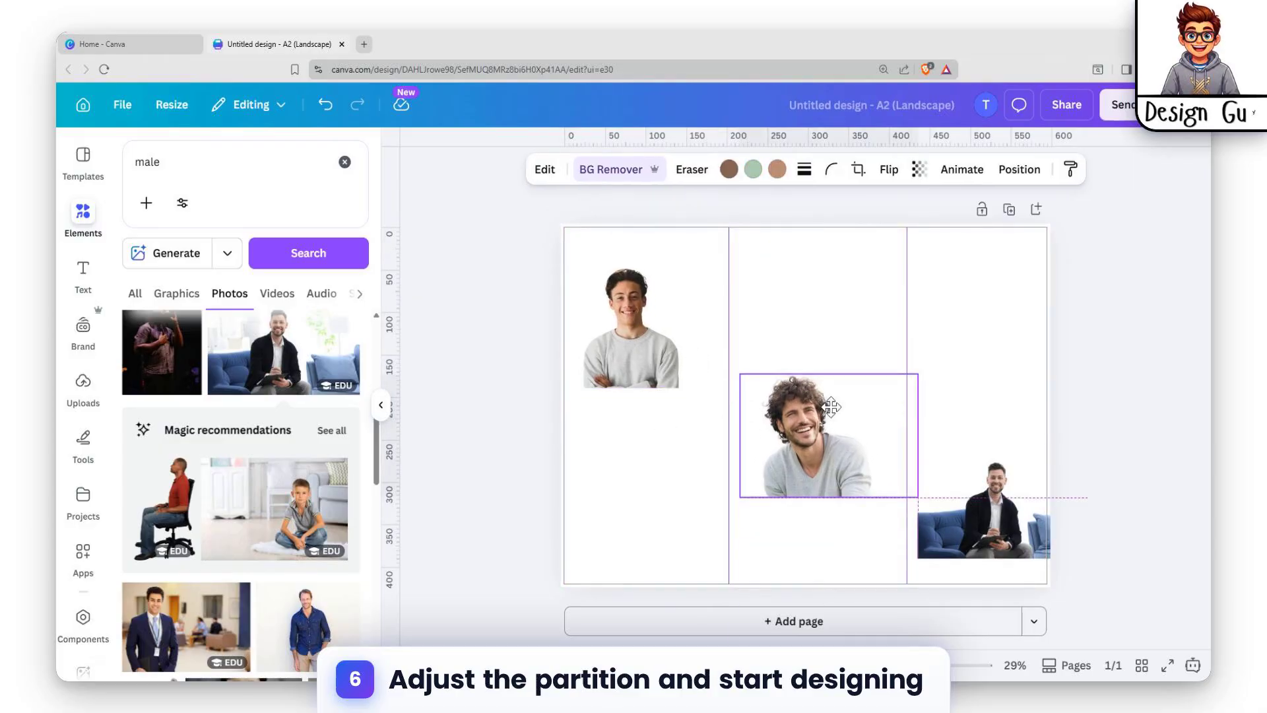
# Readjust the vertical guides with the right one at 411 mm, and raise the sofa man beside that guide
pyautogui.click(727, 480)
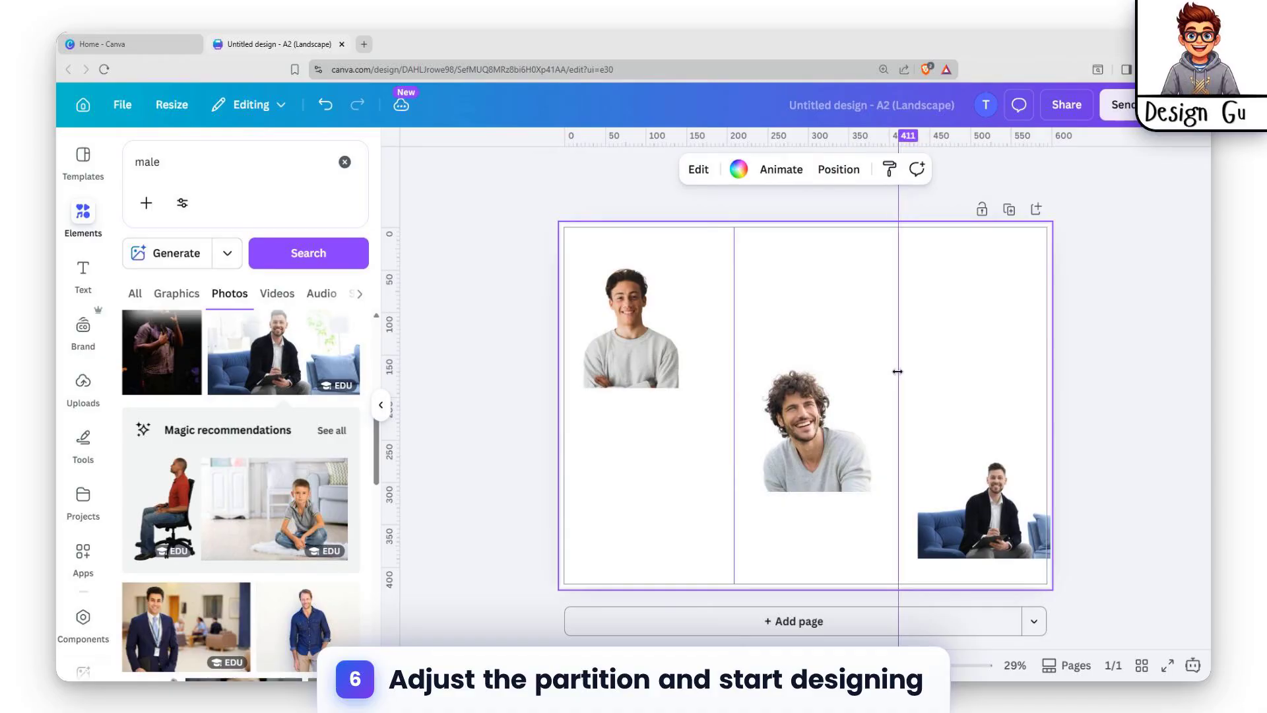
pyautogui.moveTo(992, 476); pyautogui.dragTo(968, 366)
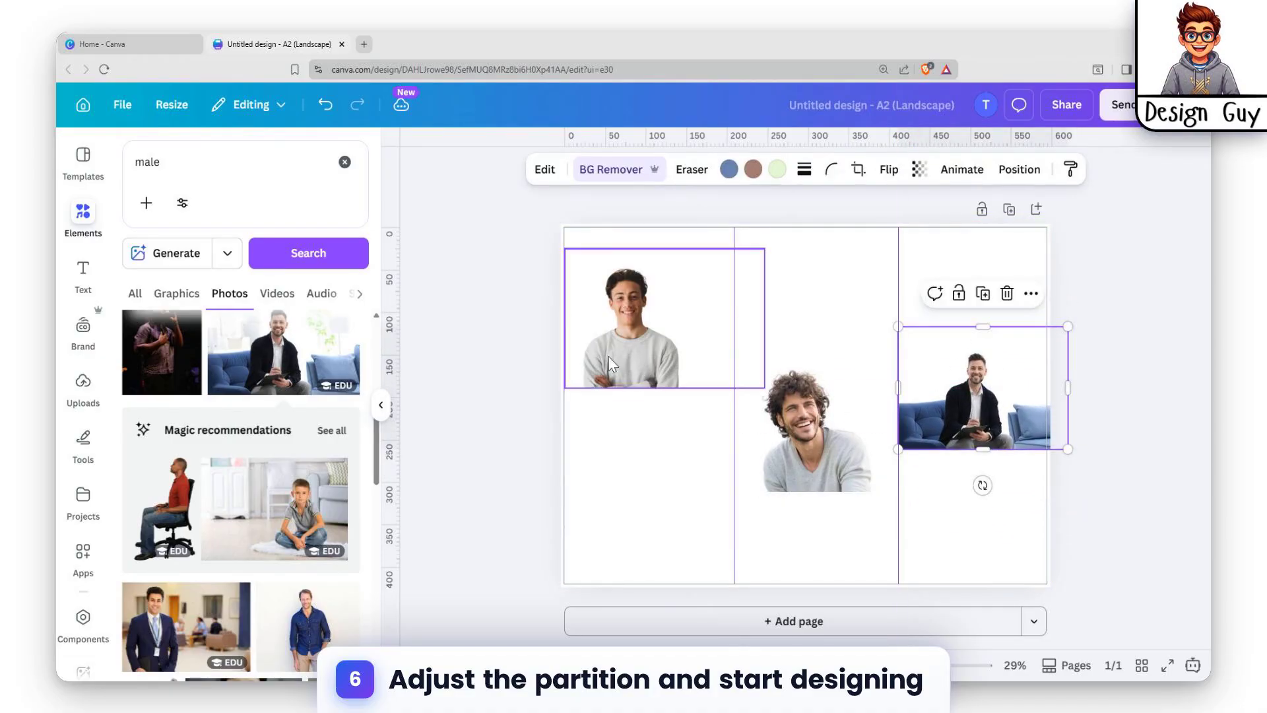
# Move the young man and the curly-haired man to the bottom of their columns and shrink both to fit
pyautogui.moveTo(608, 359); pyautogui.dragTo(605, 550)
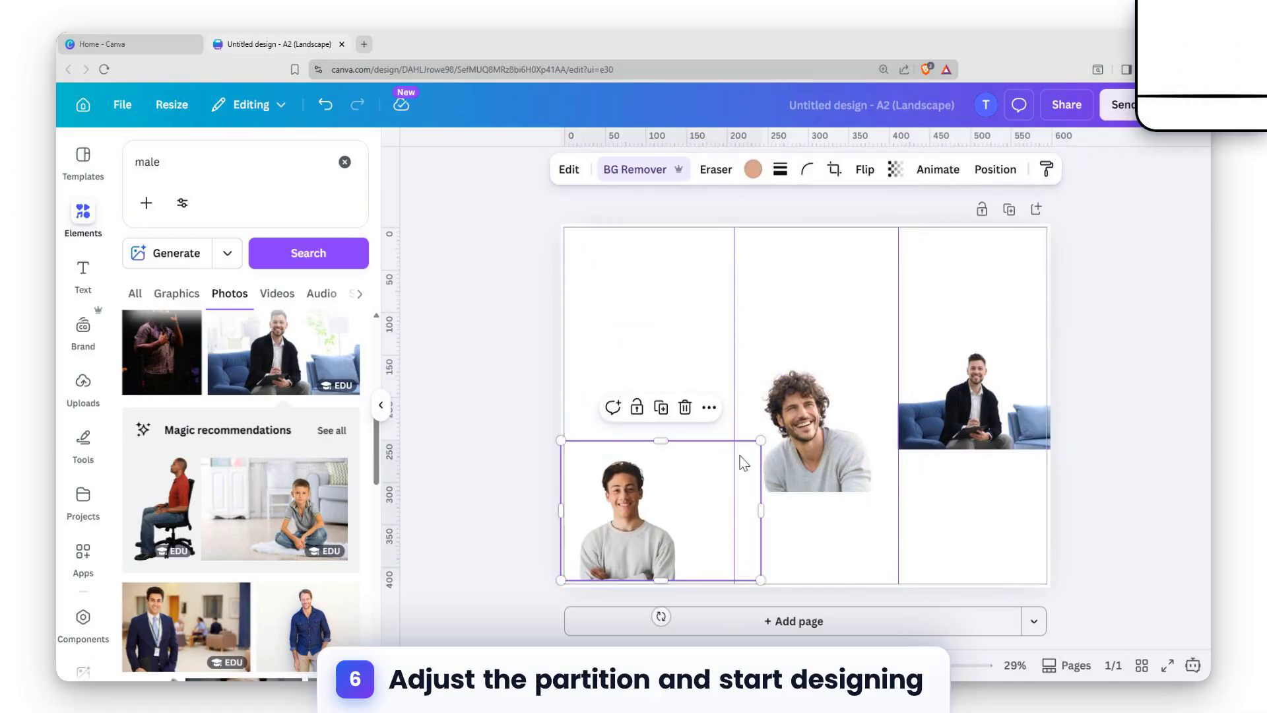
pyautogui.moveTo(759, 443); pyautogui.dragTo(699, 476)
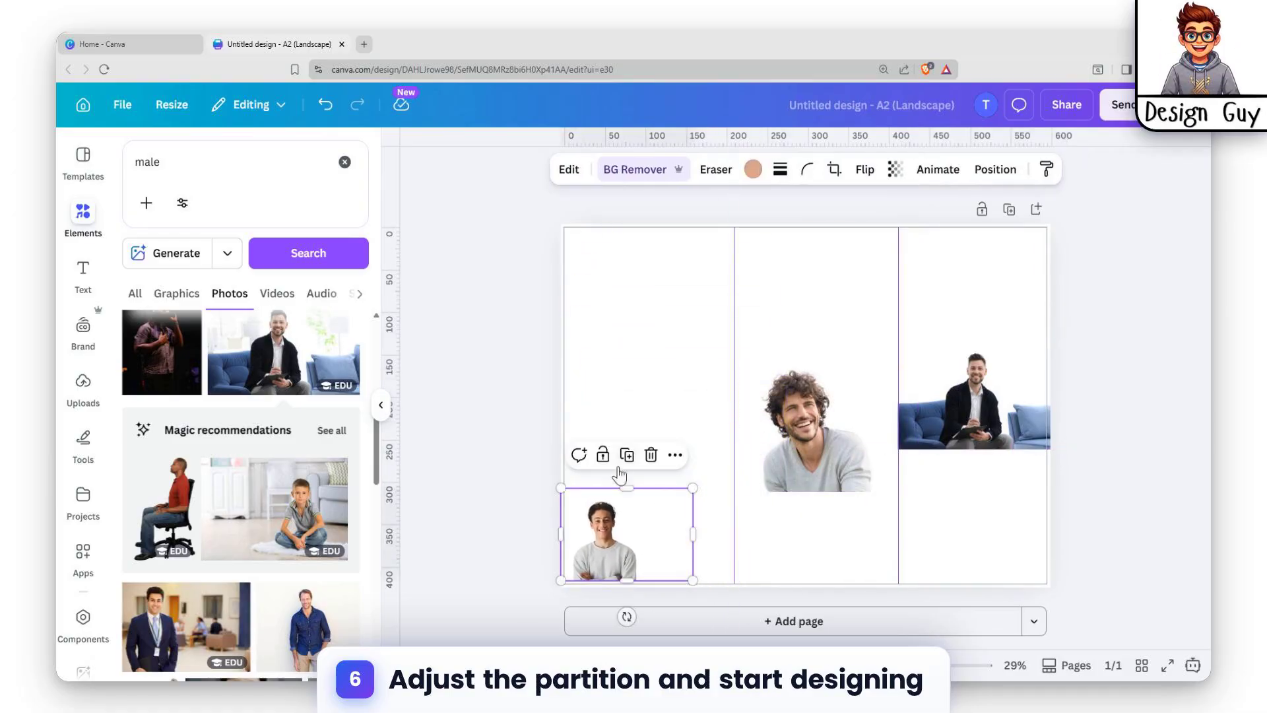
pyautogui.moveTo(607, 510); pyautogui.dragTo(614, 510)
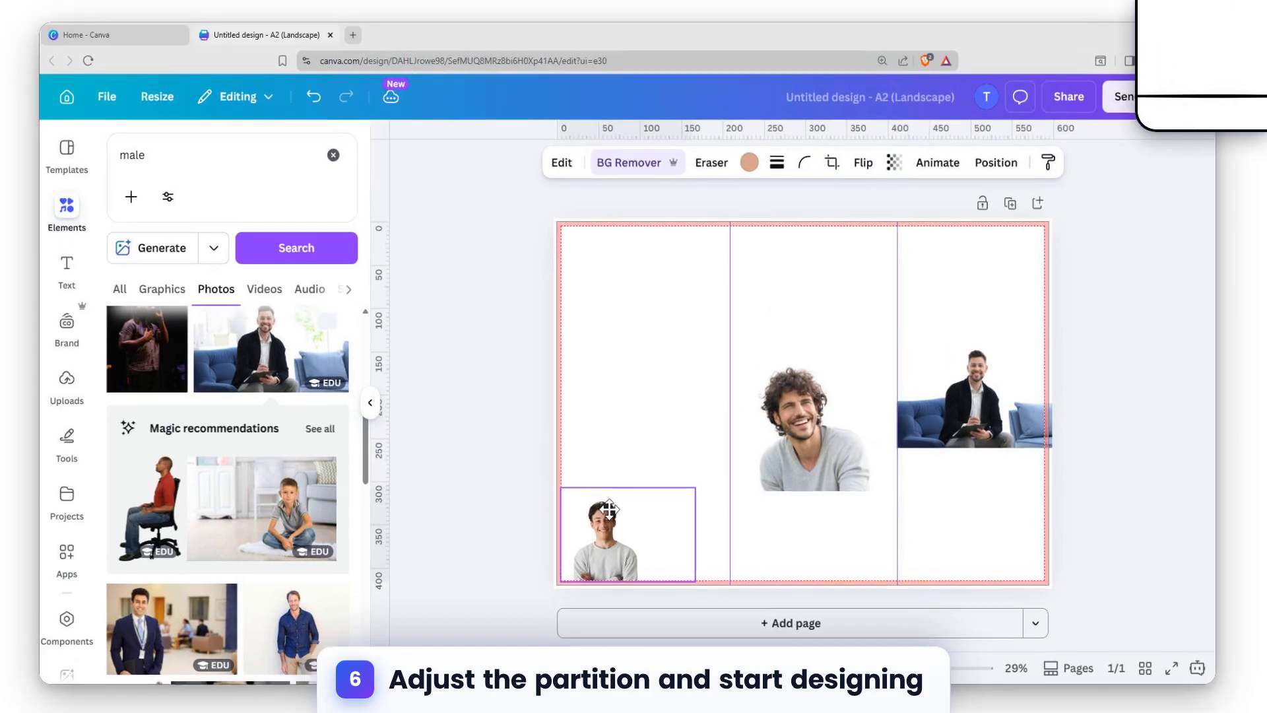
pyautogui.moveTo(809, 435); pyautogui.dragTo(801, 516)
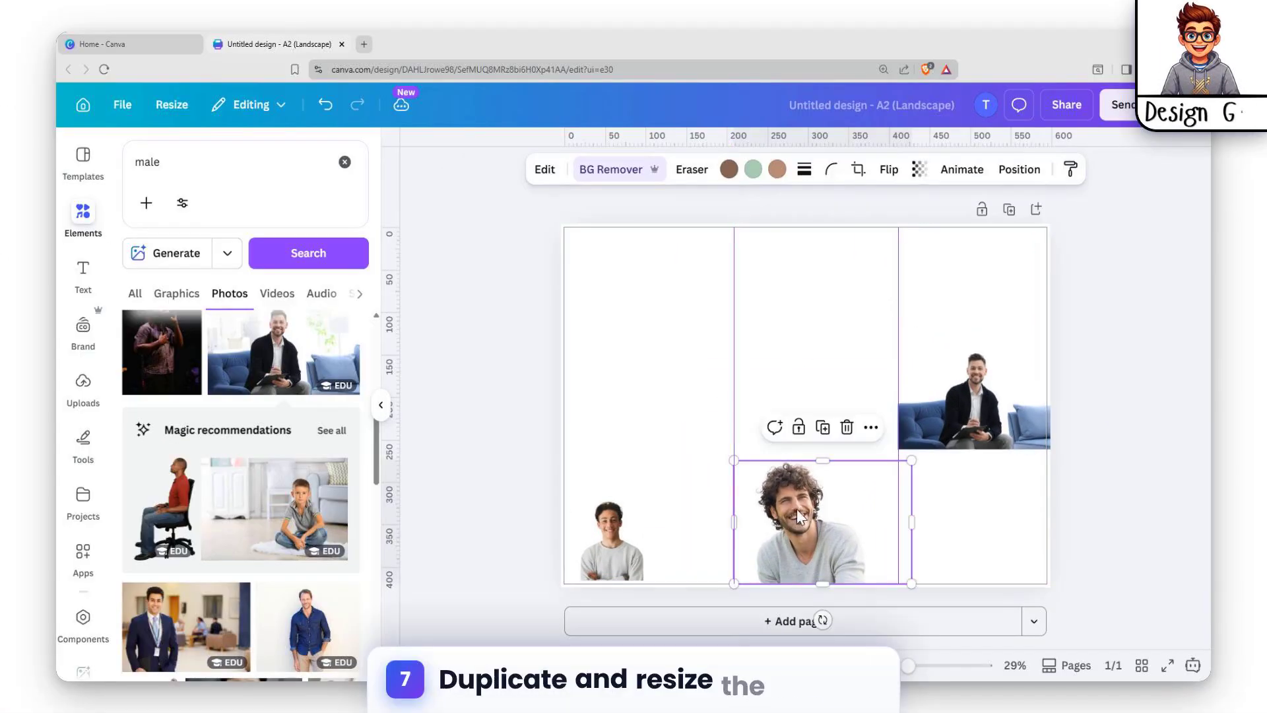
pyautogui.moveTo(911, 460); pyautogui.dragTo(870, 498)
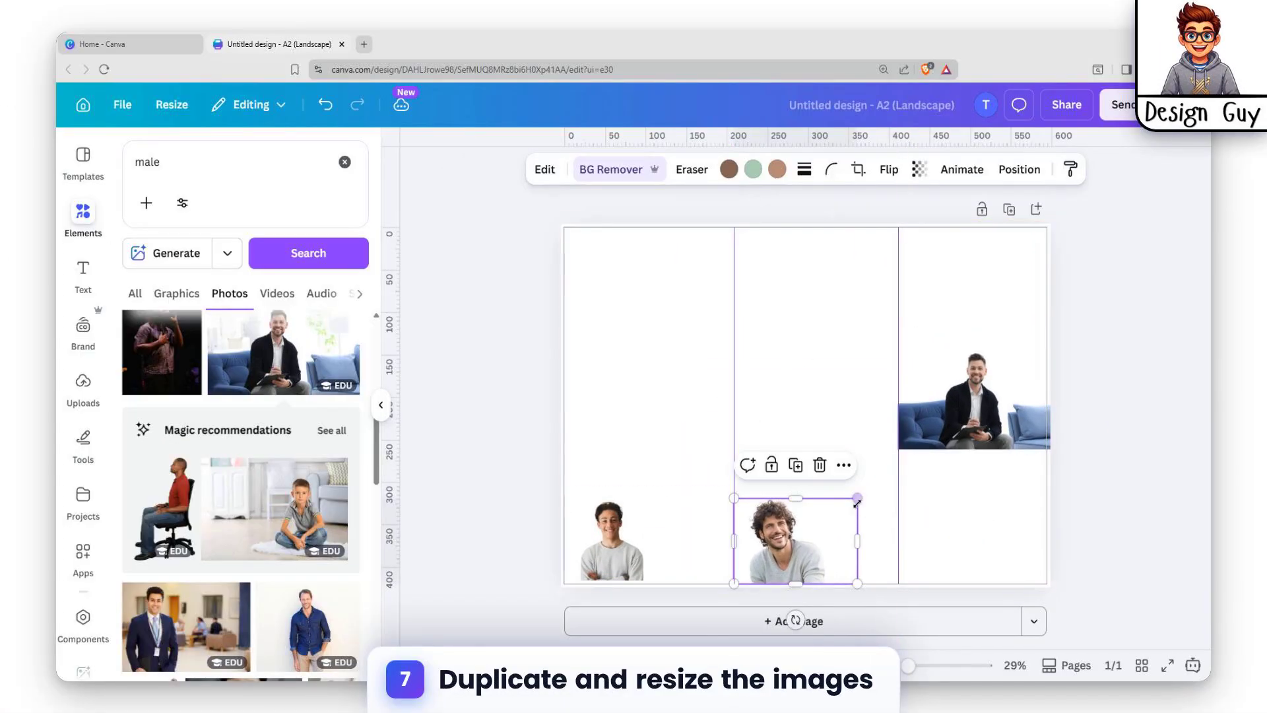
# Move the sofa man to the bottom of the right column and shrink him to fit inside it
pyautogui.click(965, 413)
pyautogui.moveTo(965, 414); pyautogui.dragTo(976, 538)
pyautogui.moveTo(1069, 462); pyautogui.dragTo(994, 519)
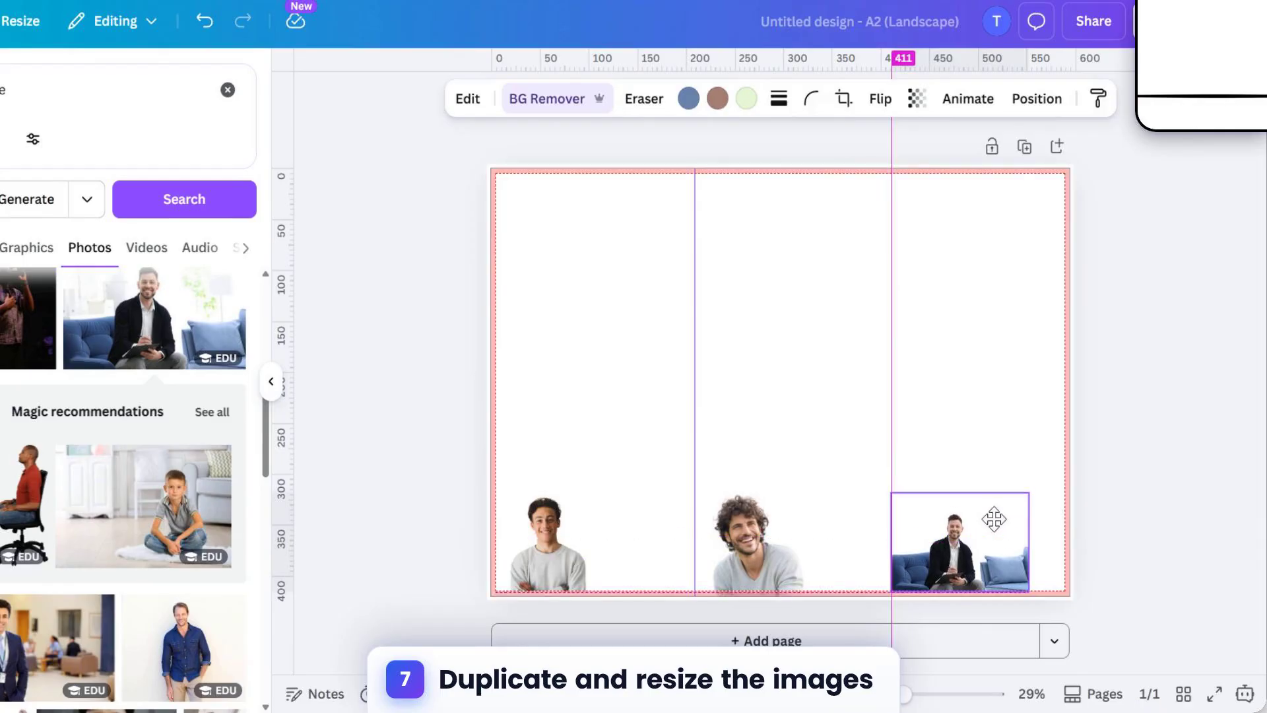
pyautogui.click(1190, 491)
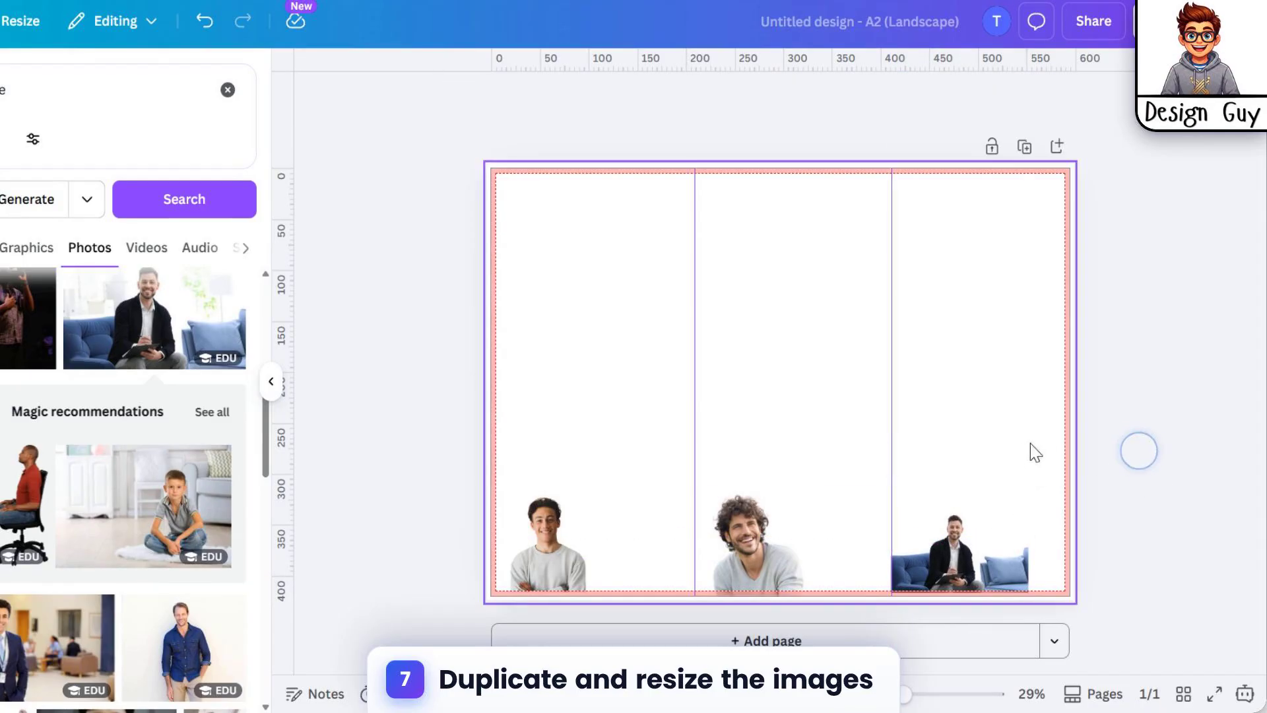
# Duplicate the young man's cutout, enlarge the copy, and place it above the original in the left column
pyautogui.click(536, 557)
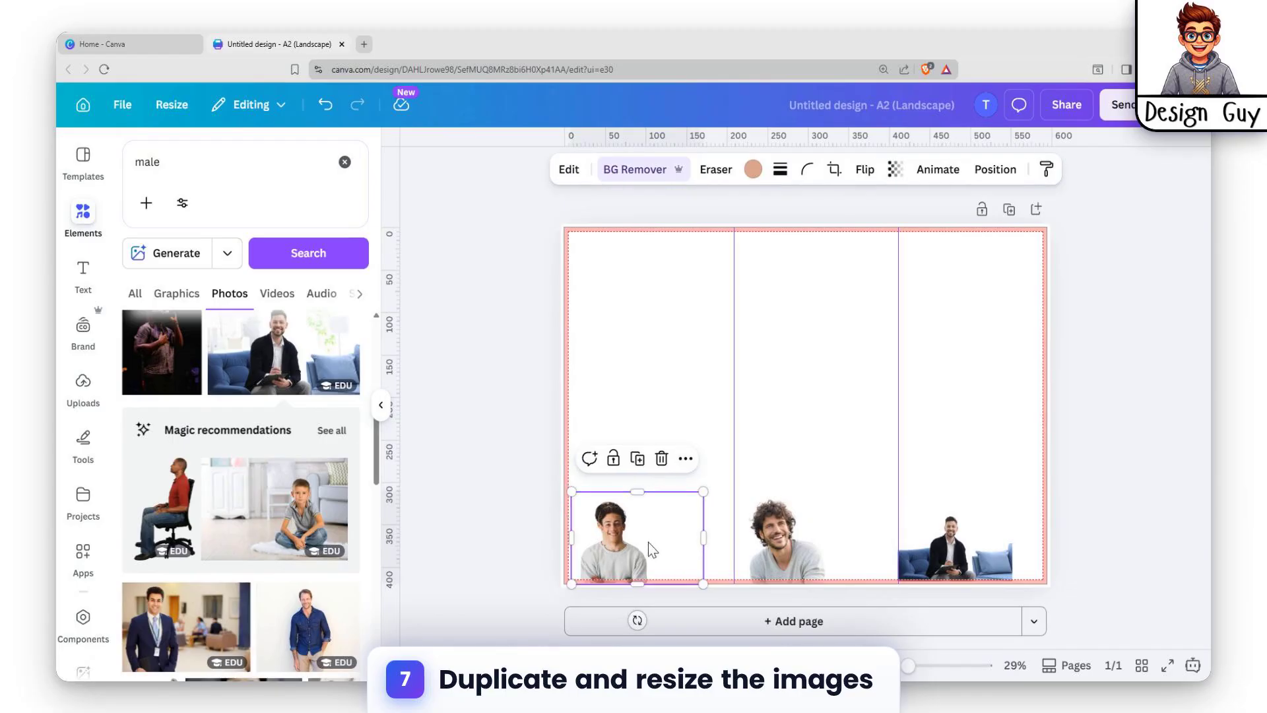
pyautogui.moveTo(629, 558); pyautogui.dragTo(686, 532)
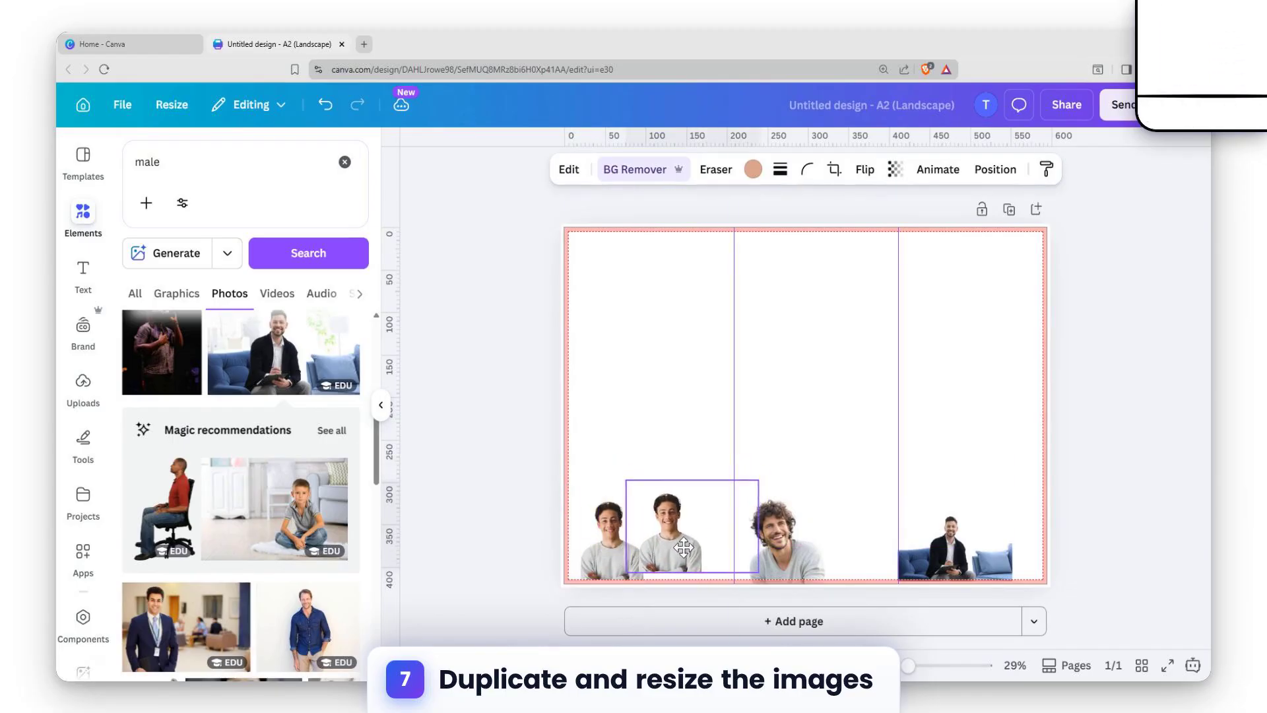
pyautogui.moveTo(622, 488); pyautogui.dragTo(543, 430)
pyautogui.moveTo(655, 555); pyautogui.dragTo(664, 410)
pyautogui.click(600, 366)
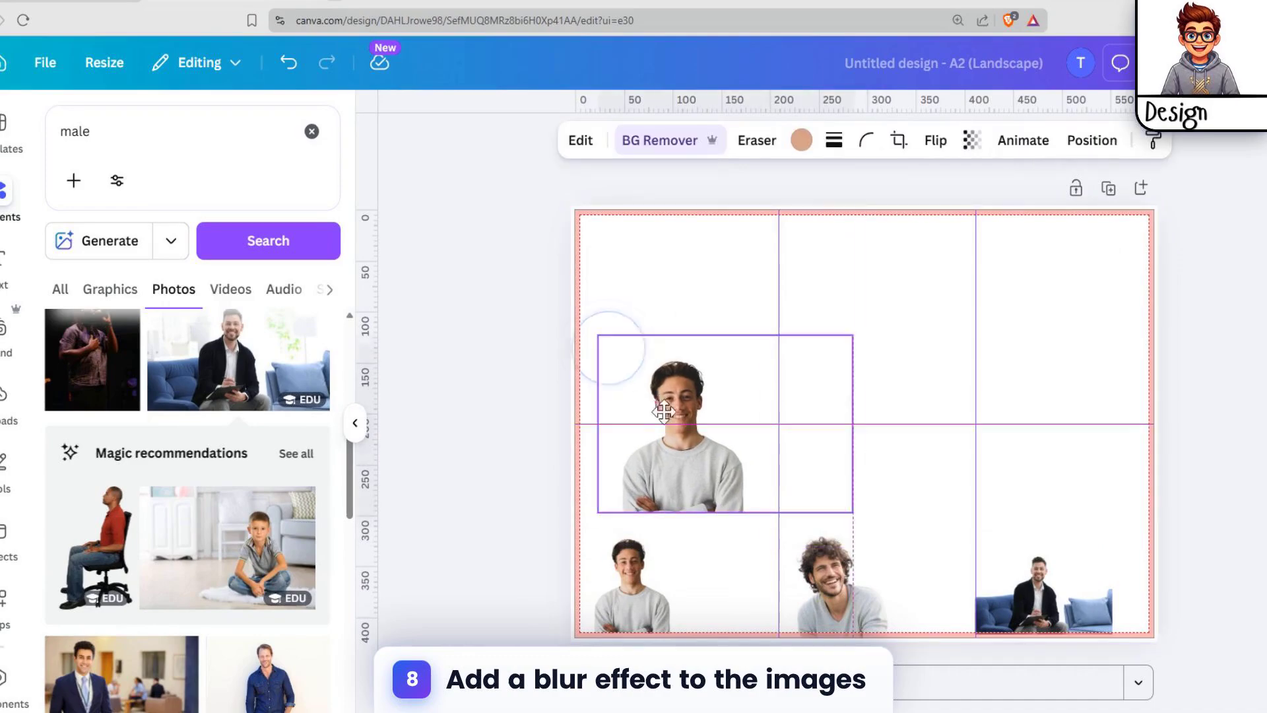
# Enlarge the copied young man's portrait and reposition it within the left column, above the small original
pyautogui.moveTo(602, 336); pyautogui.dragTo(530, 288)
pyautogui.moveTo(624, 400); pyautogui.dragTo(674, 387)
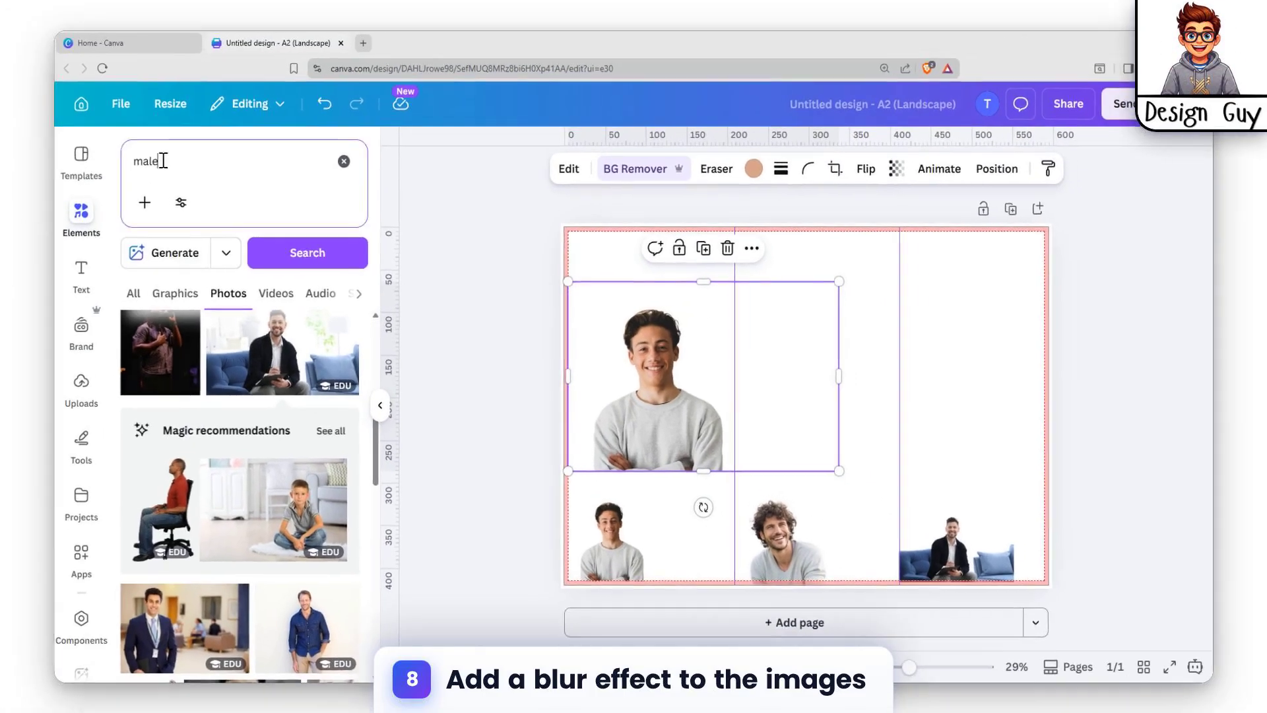
# Search the graphics for "blur" and add the blue fading gradient to the page
pyautogui.click(86, 131)
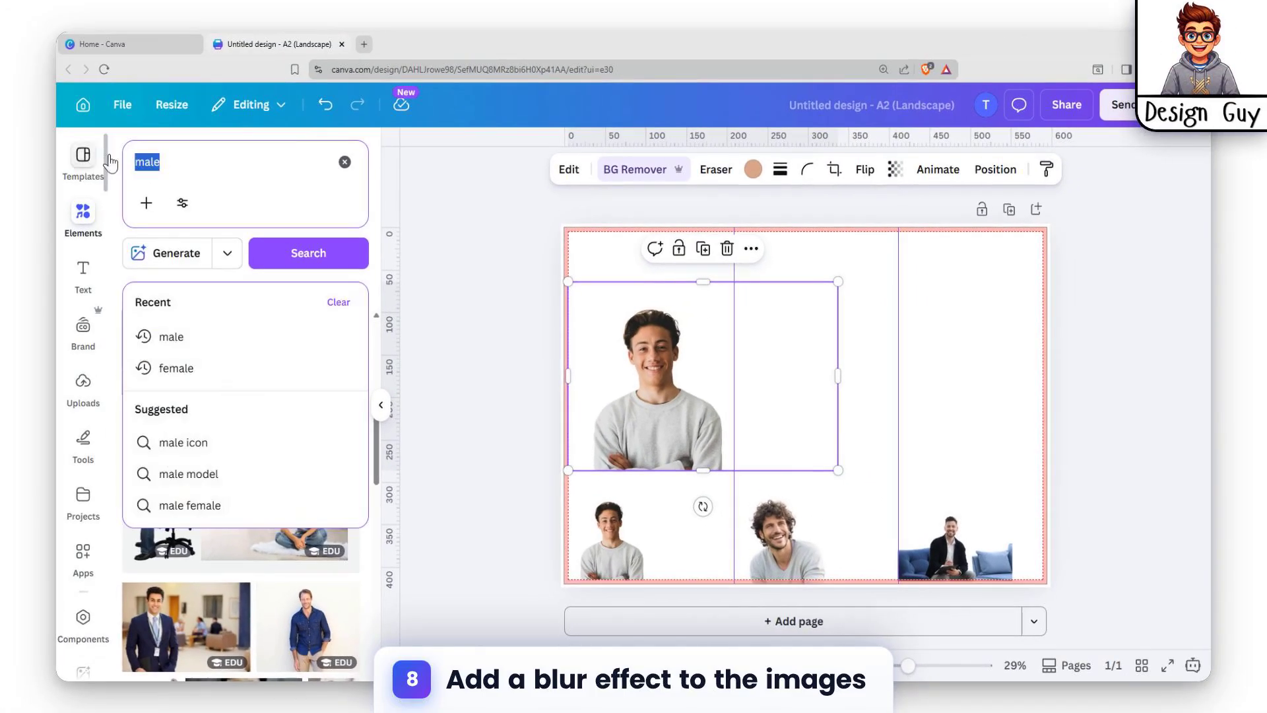
pyautogui.write('blurr')
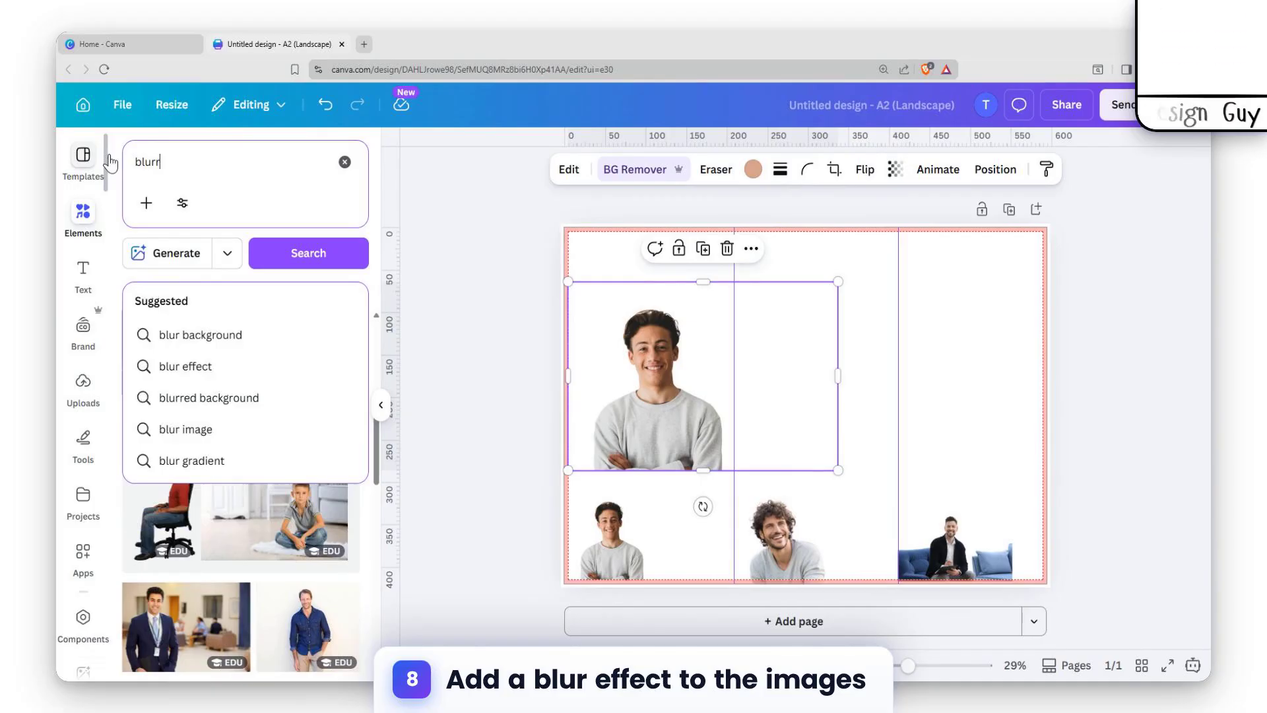
pyautogui.press('Return')
pyautogui.click(177, 198)
pyautogui.press('BackSpace')
pyautogui.press('Return')
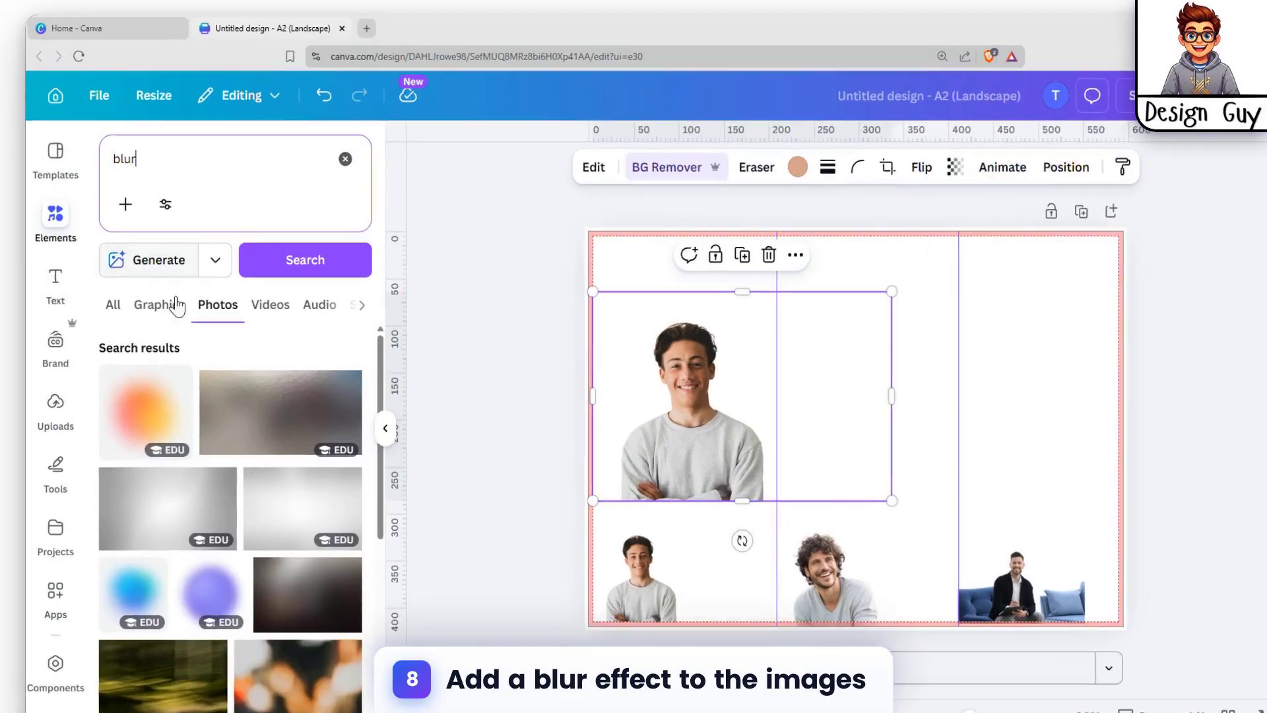
pyautogui.click(173, 306)
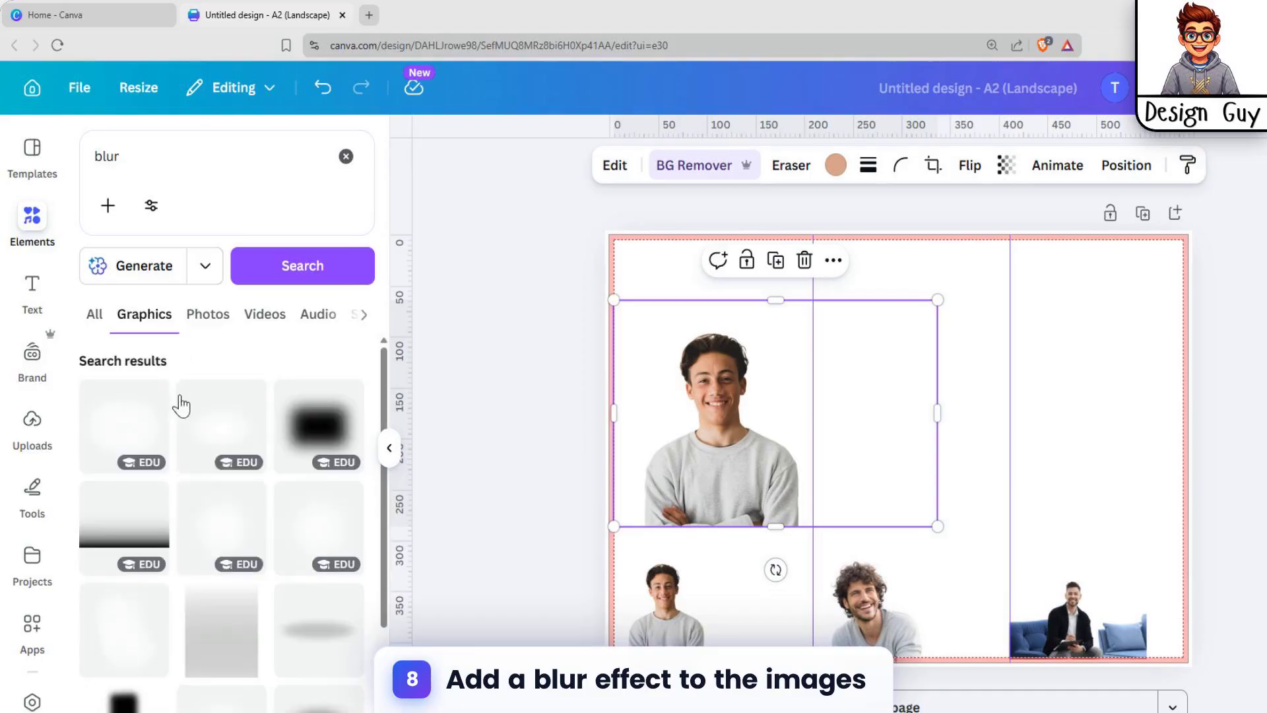
pyautogui.scroll(-3, 229, 562)
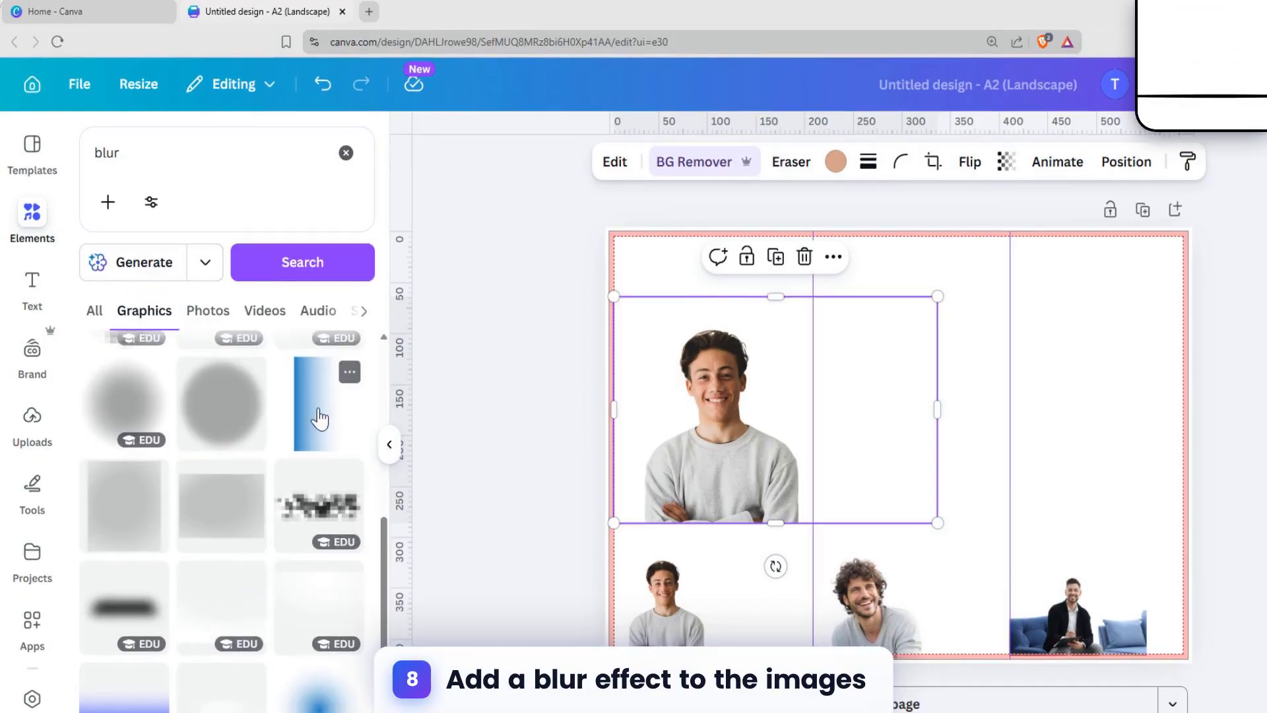
pyautogui.click(319, 413)
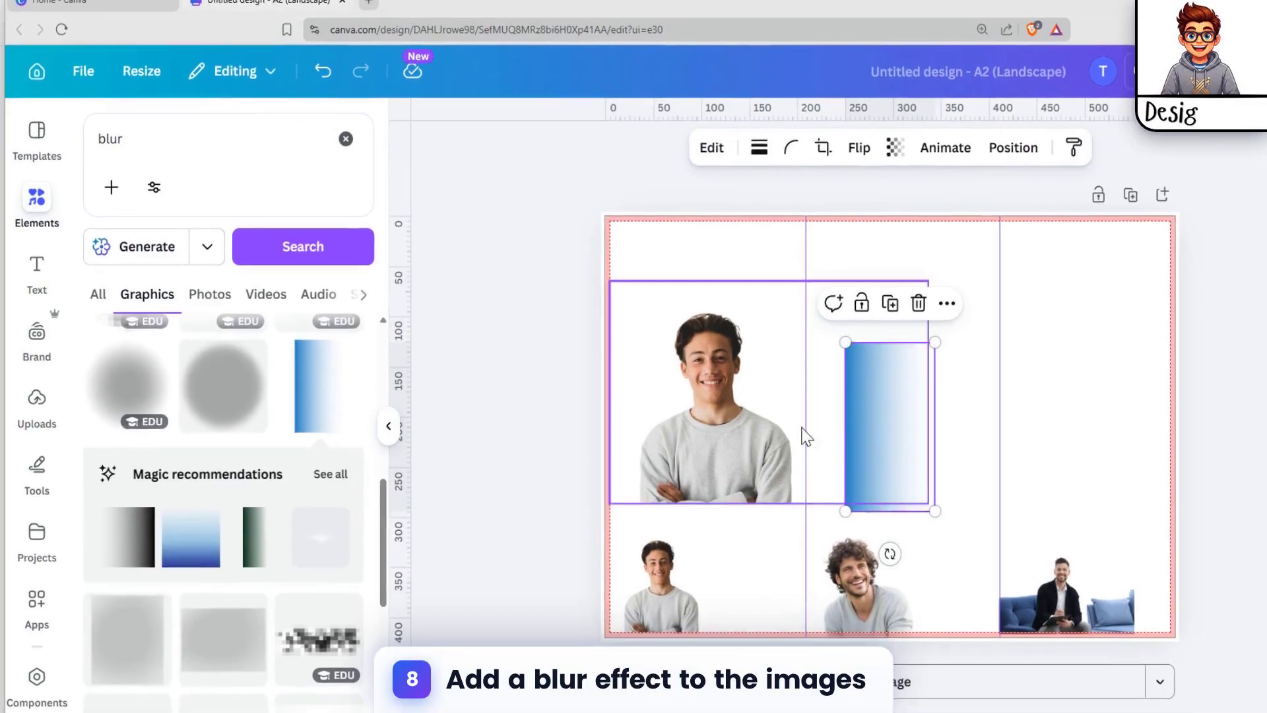
# Rotate the blue gradient so its solid edge faces down, and fit it over the large portrait's lower torso
pyautogui.moveTo(890, 432); pyautogui.dragTo(754, 412)
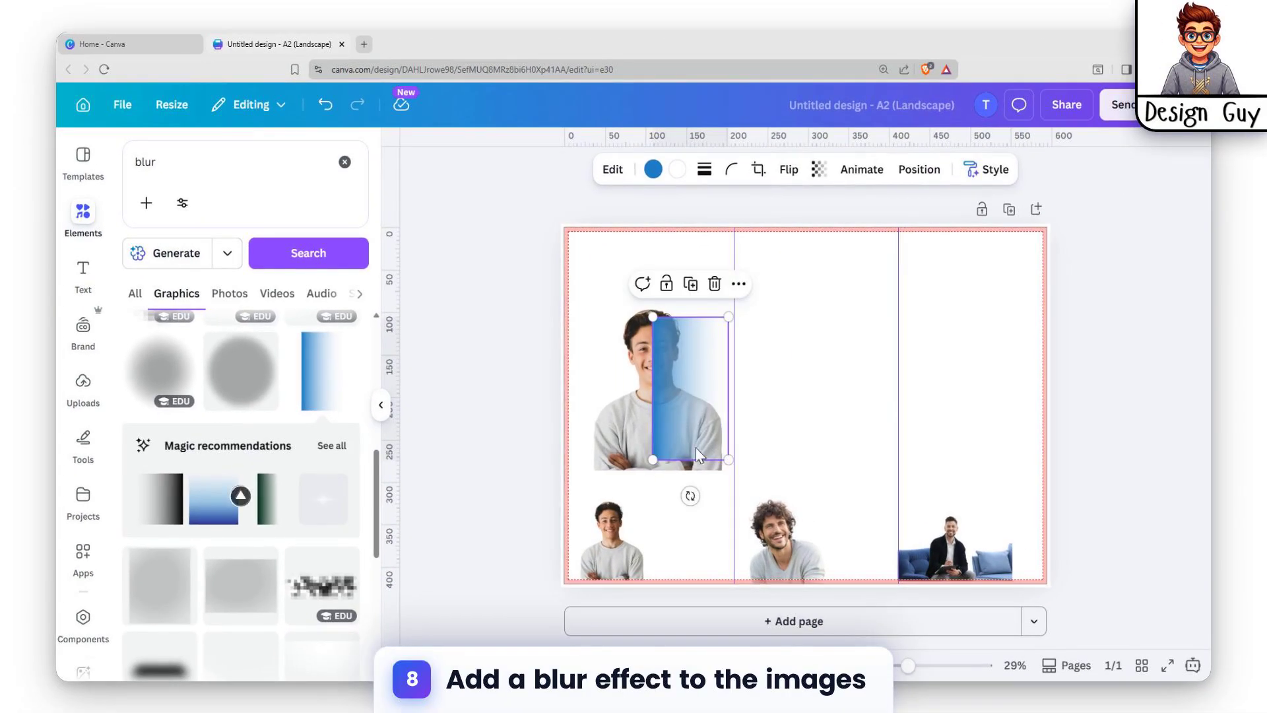
pyautogui.moveTo(689, 496); pyautogui.dragTo(774, 448)
pyautogui.moveTo(709, 392); pyautogui.dragTo(673, 435)
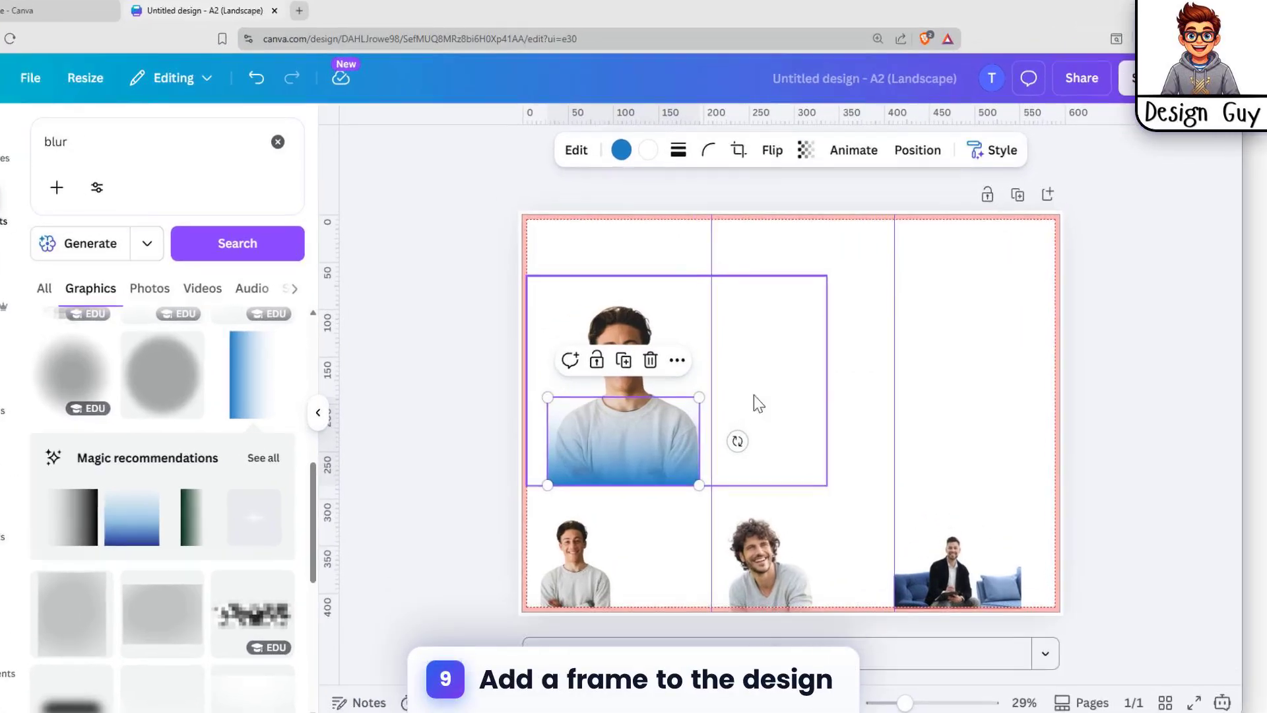
pyautogui.click(771, 396)
pyautogui.click(657, 417)
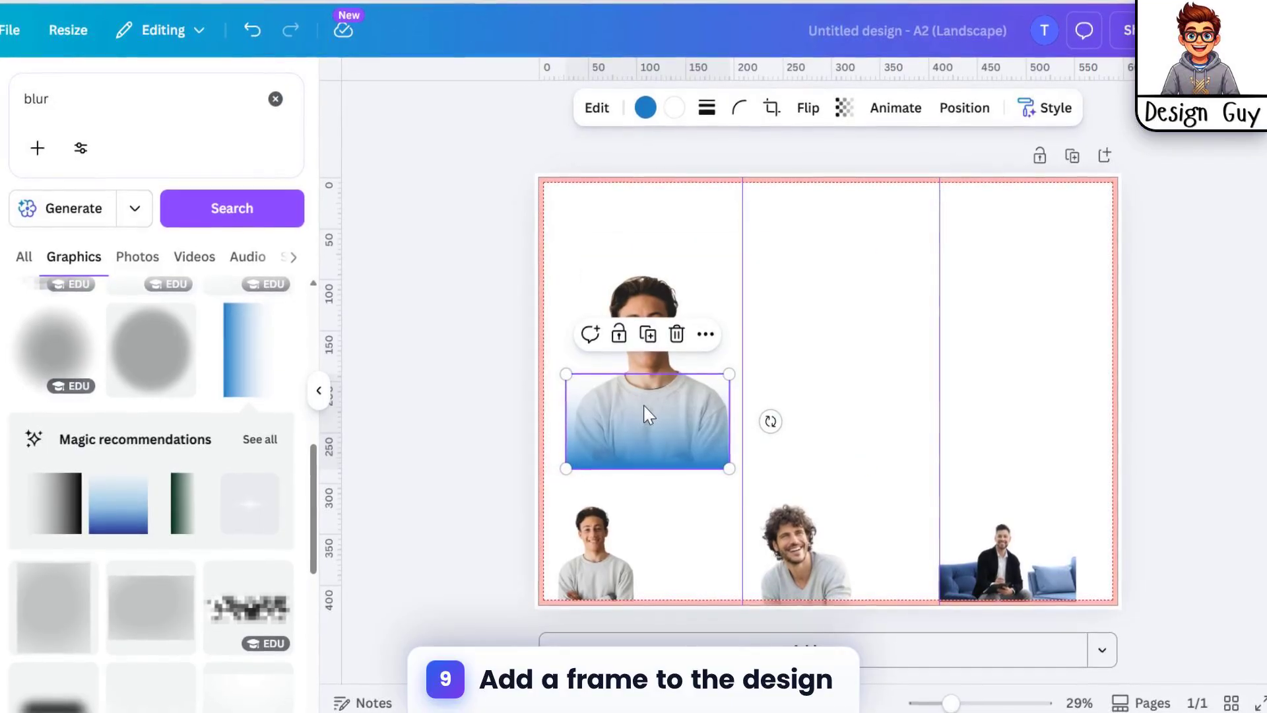
pyautogui.moveTo(644, 403)
pyautogui.mouseDown()
pyautogui.moveTo(644, 382)
pyautogui.moveTo(628, 415)
pyautogui.mouseUp()
pyautogui.click(803, 267)
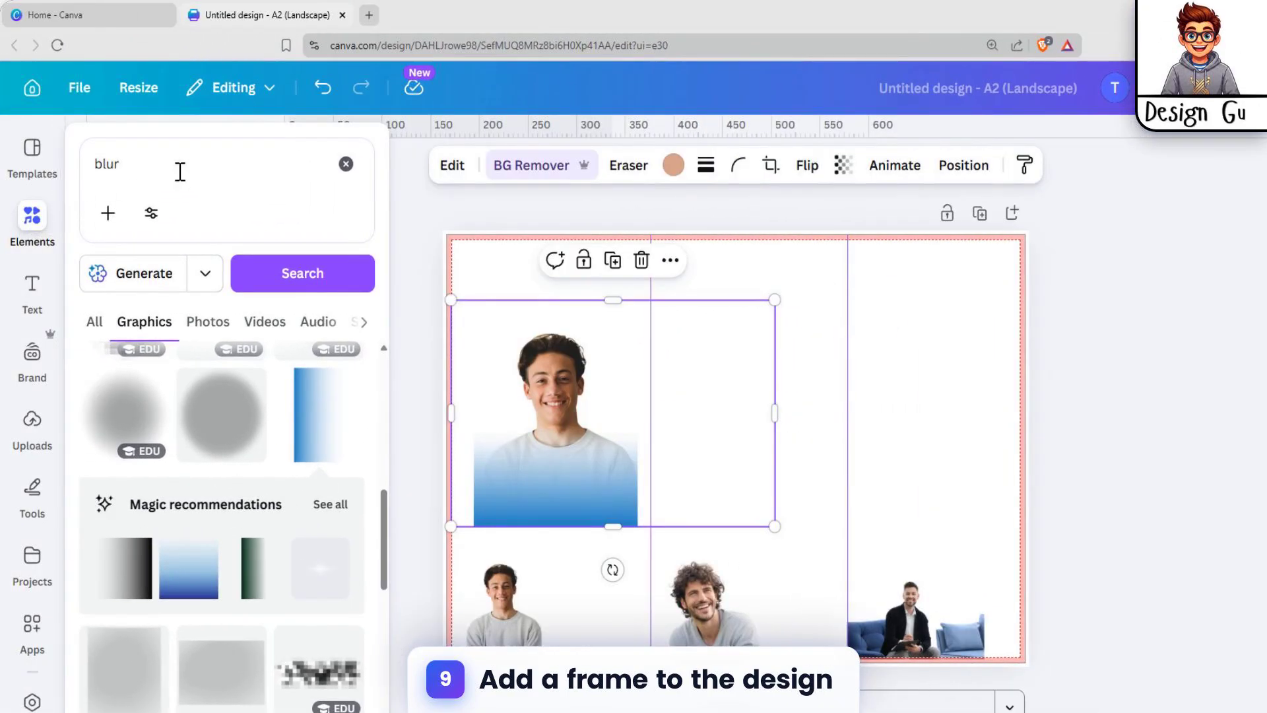
# Search all elements for "frame" and add the circular frame to the middle column
pyautogui.click(179, 172)
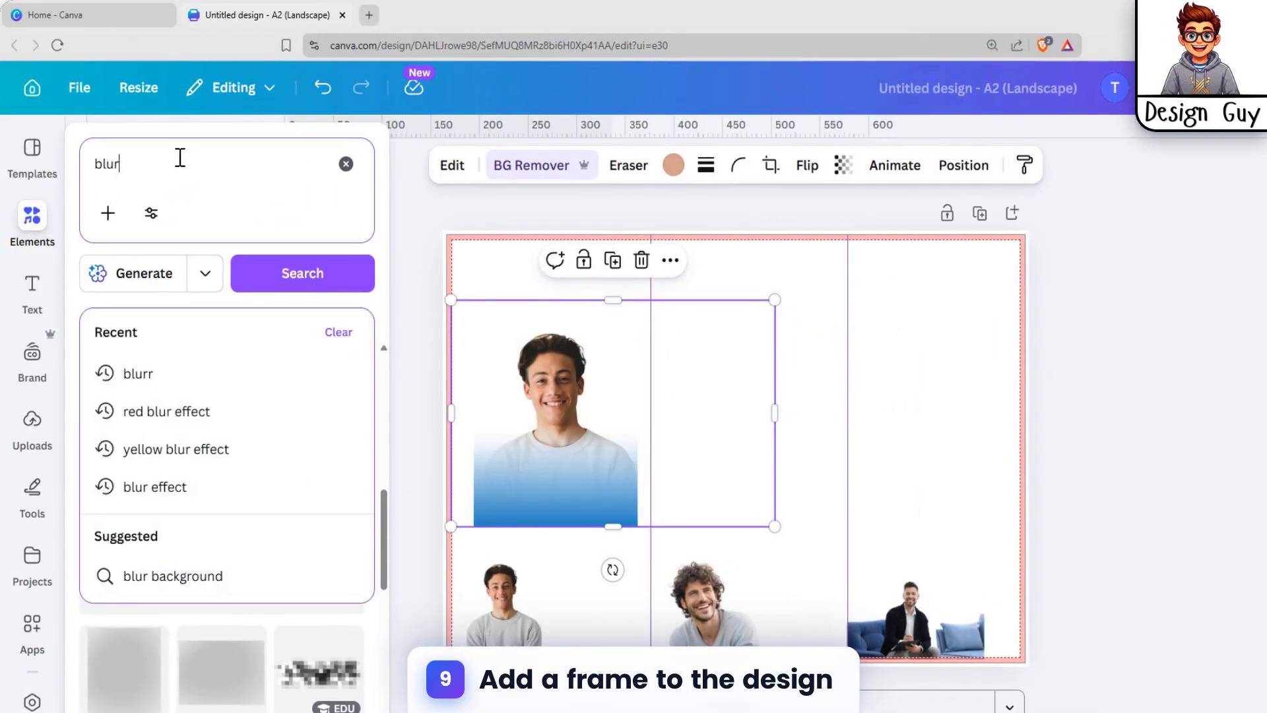
pyautogui.click(34, 202)
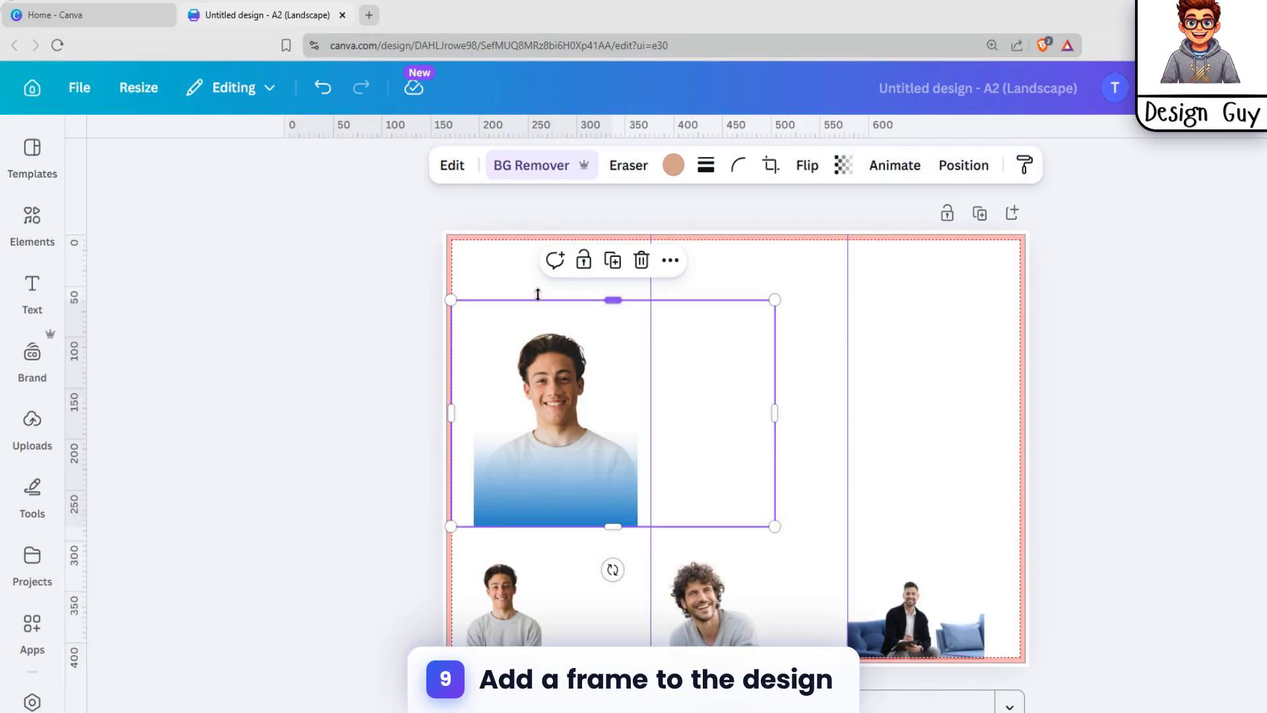
pyautogui.click(45, 213)
pyautogui.moveTo(159, 159); pyautogui.dragTo(40, 166)
pyautogui.write('d')
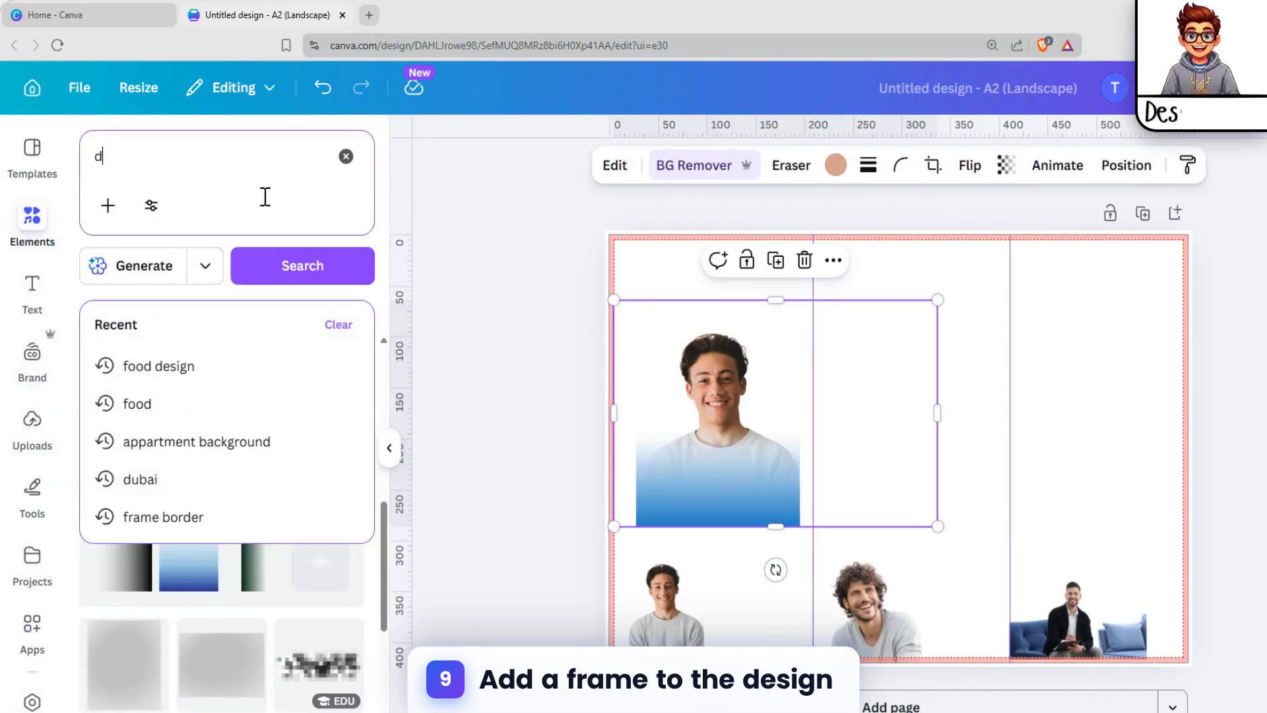
pyautogui.write('r')
pyautogui.press('BackSpace')
pyautogui.press('BackSpace')
pyautogui.write('fr')
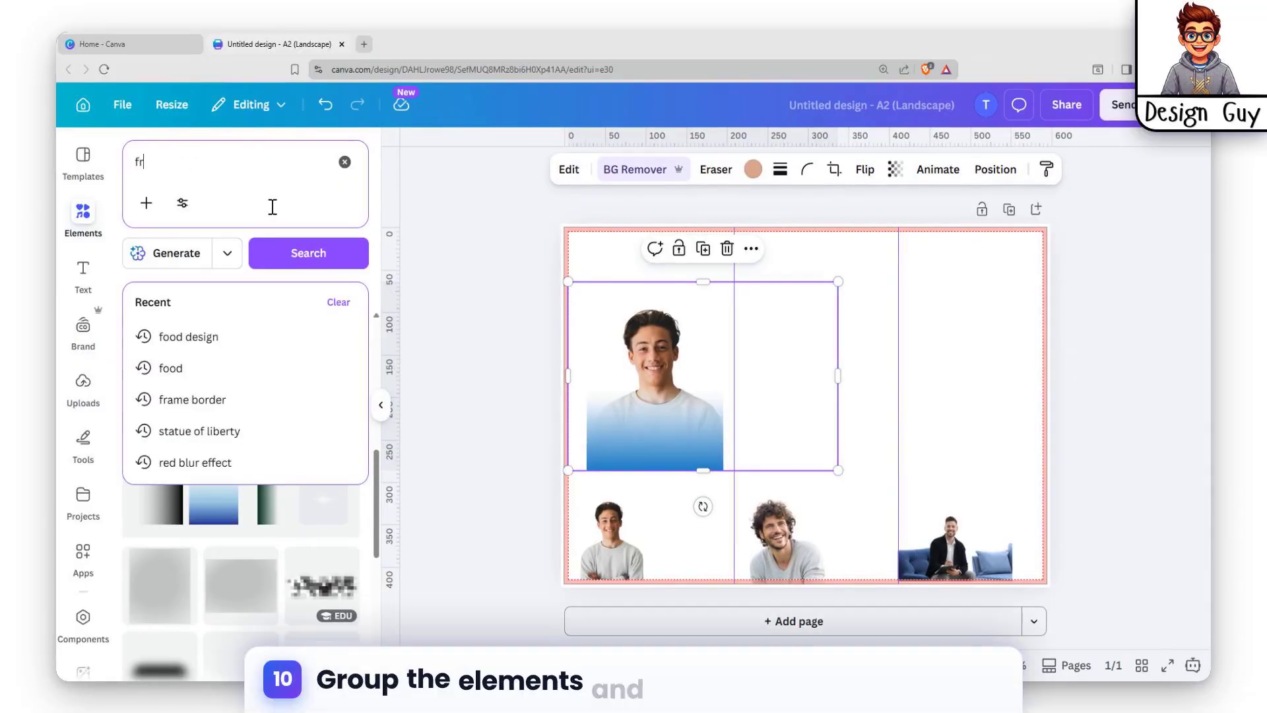
pyautogui.write('ame')
pyautogui.press('Return')
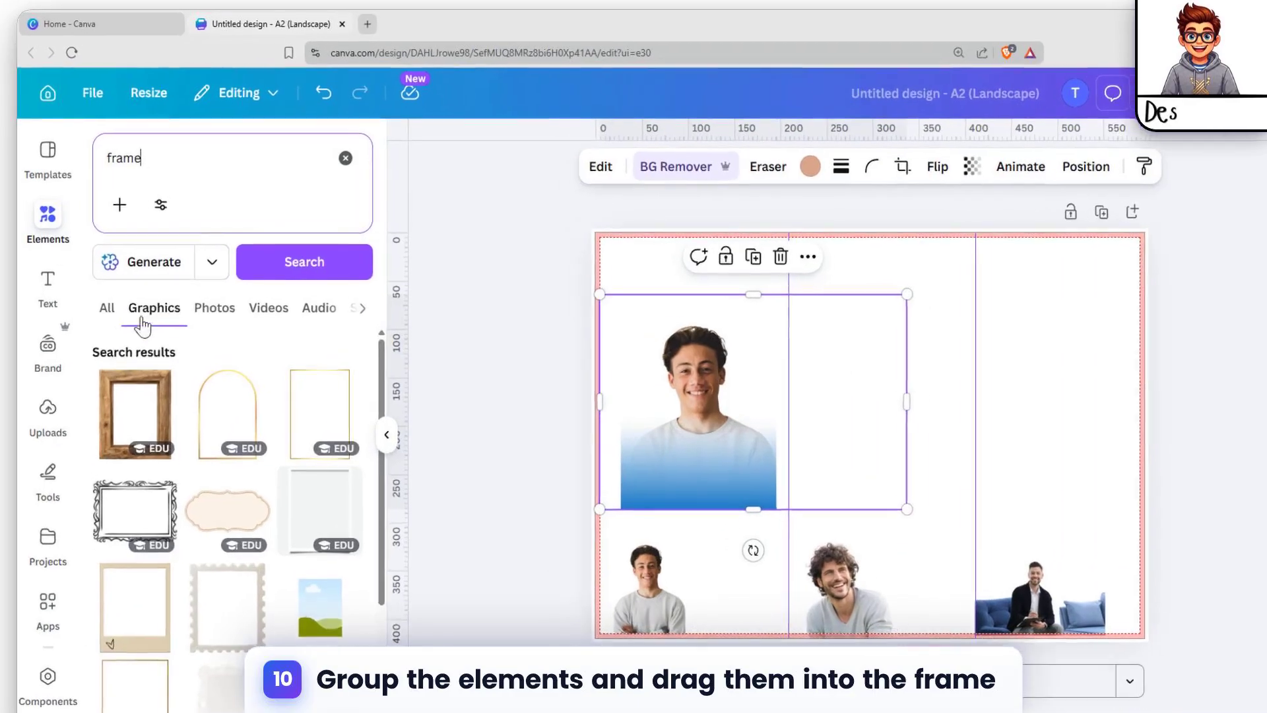
pyautogui.click(106, 308)
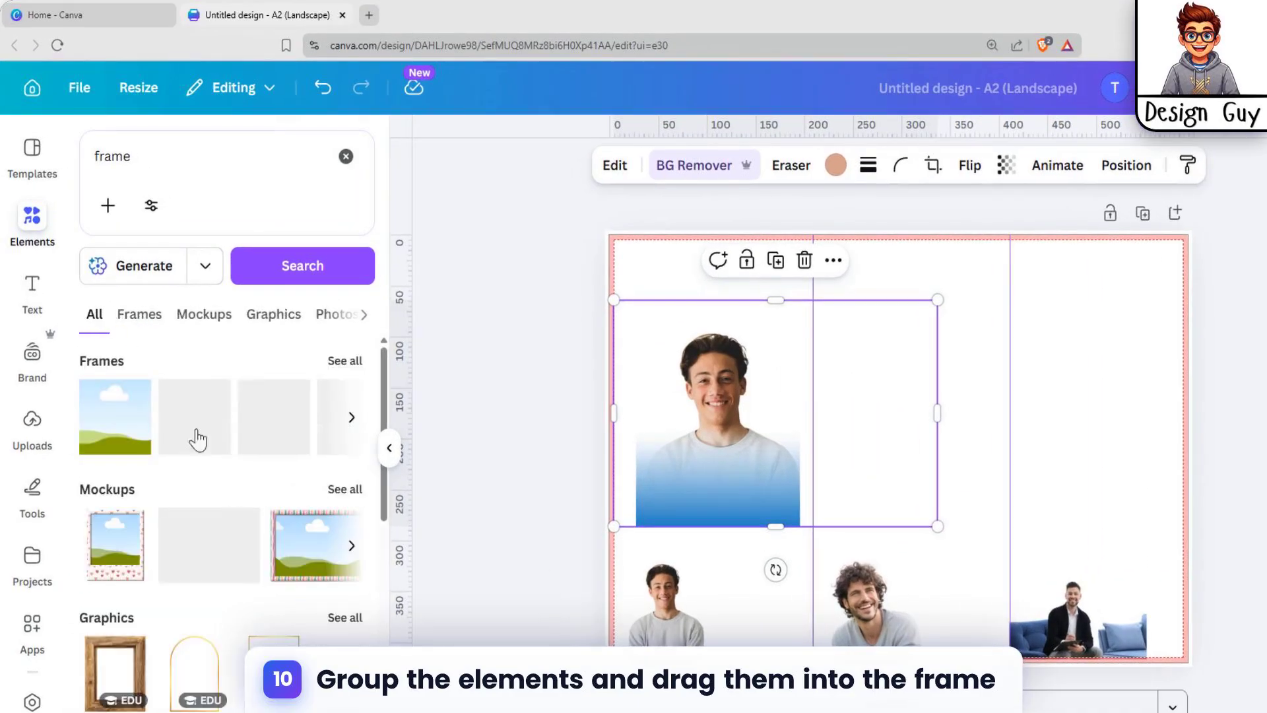
pyautogui.moveTo(273, 416); pyautogui.dragTo(899, 446)
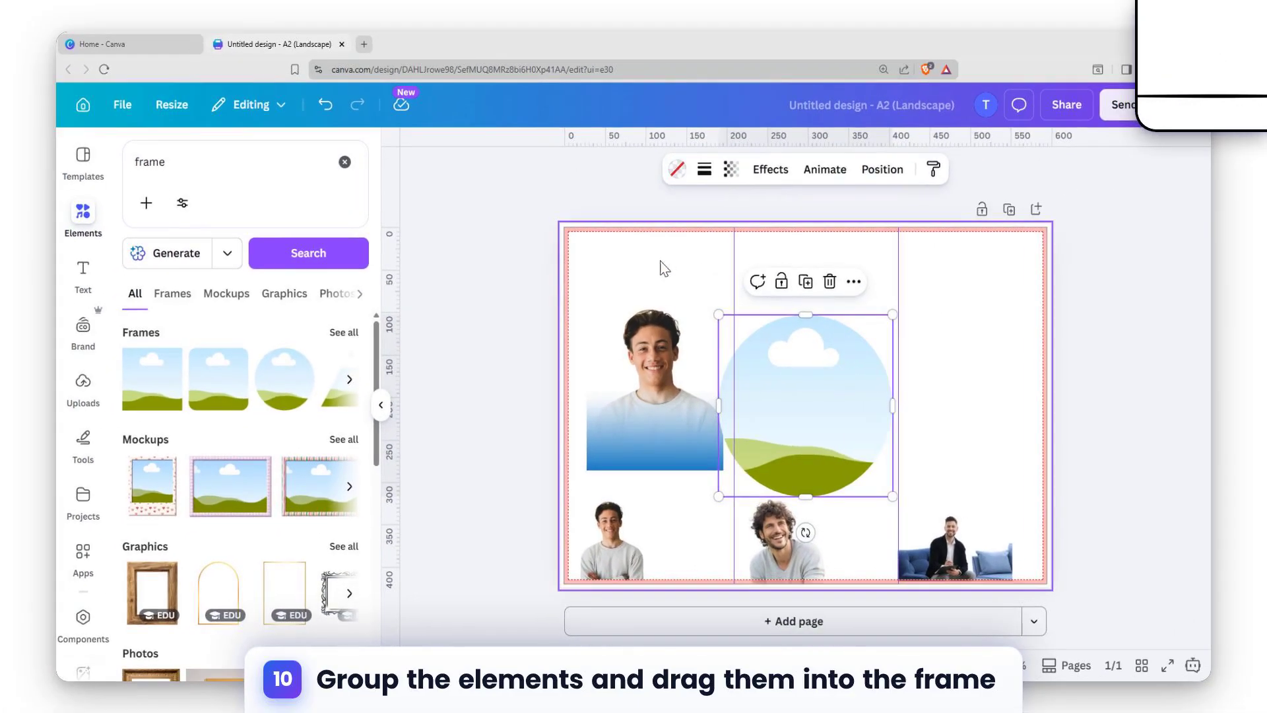
# Group the large portrait with the blue gradient and try to drop the group into the circular frame
pyautogui.click(664, 268)
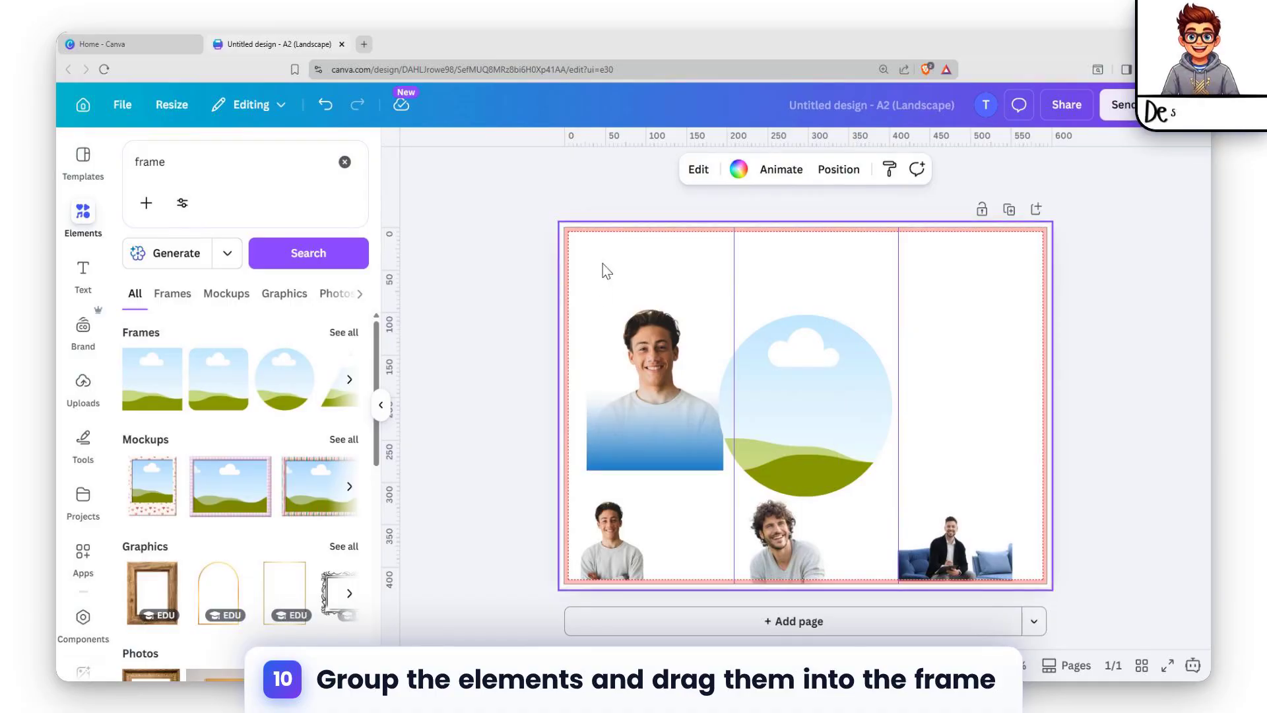
pyautogui.moveTo(599, 263); pyautogui.dragTo(665, 435)
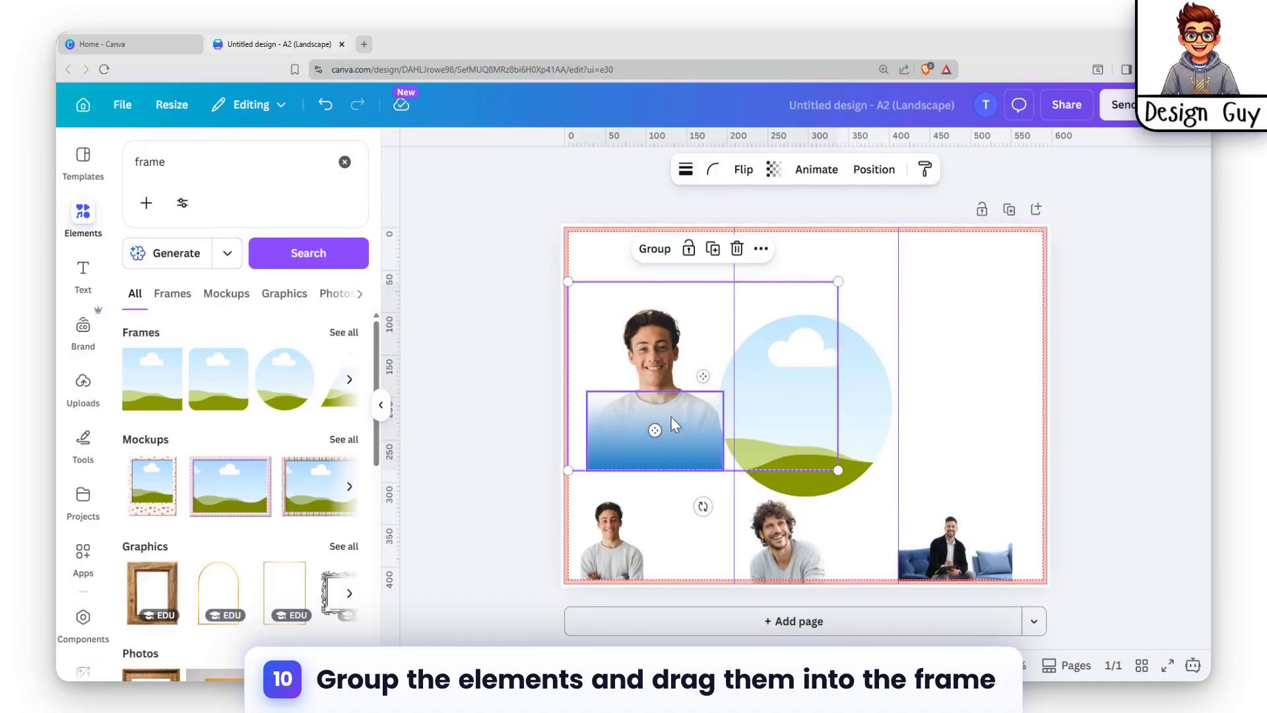
pyautogui.click(655, 248)
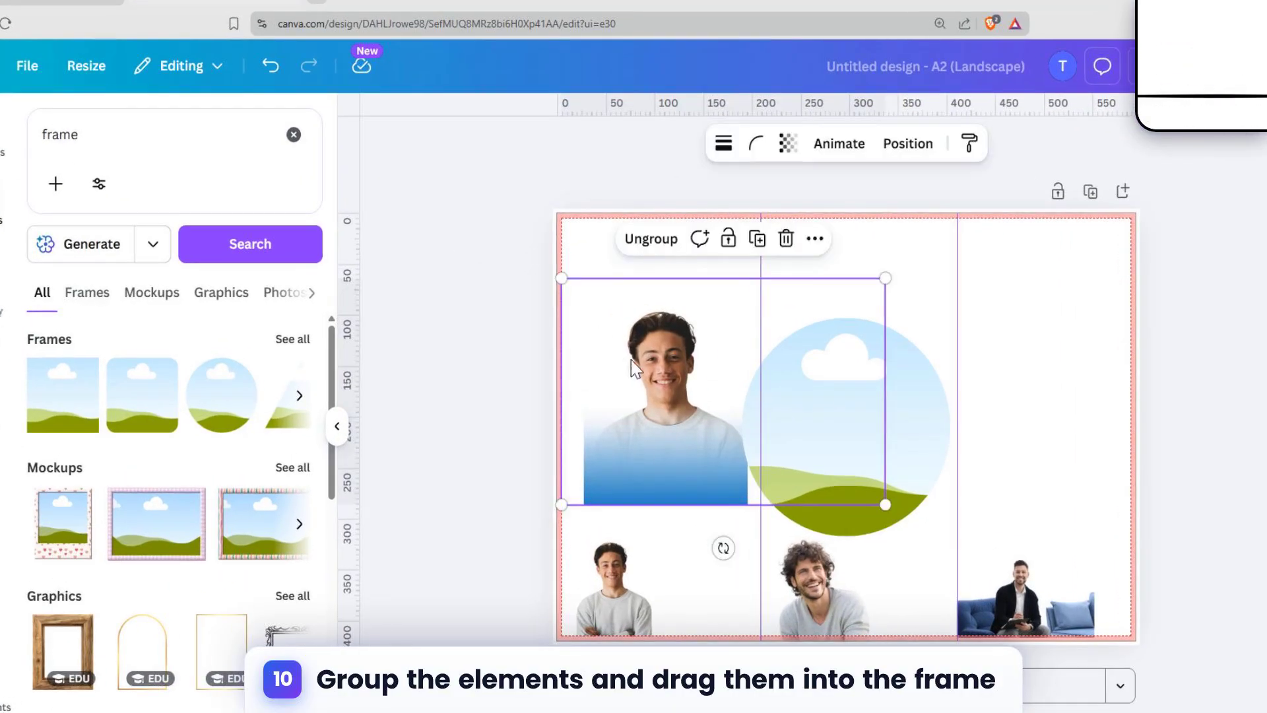
pyautogui.moveTo(633, 359); pyautogui.dragTo(854, 417)
pyautogui.click(891, 420)
pyautogui.moveTo(787, 394); pyautogui.dragTo(563, 329)
# Move the circular frame up and shrink it to fit inside the middle column
pyautogui.click(826, 410)
pyautogui.moveTo(826, 409); pyautogui.dragTo(861, 371)
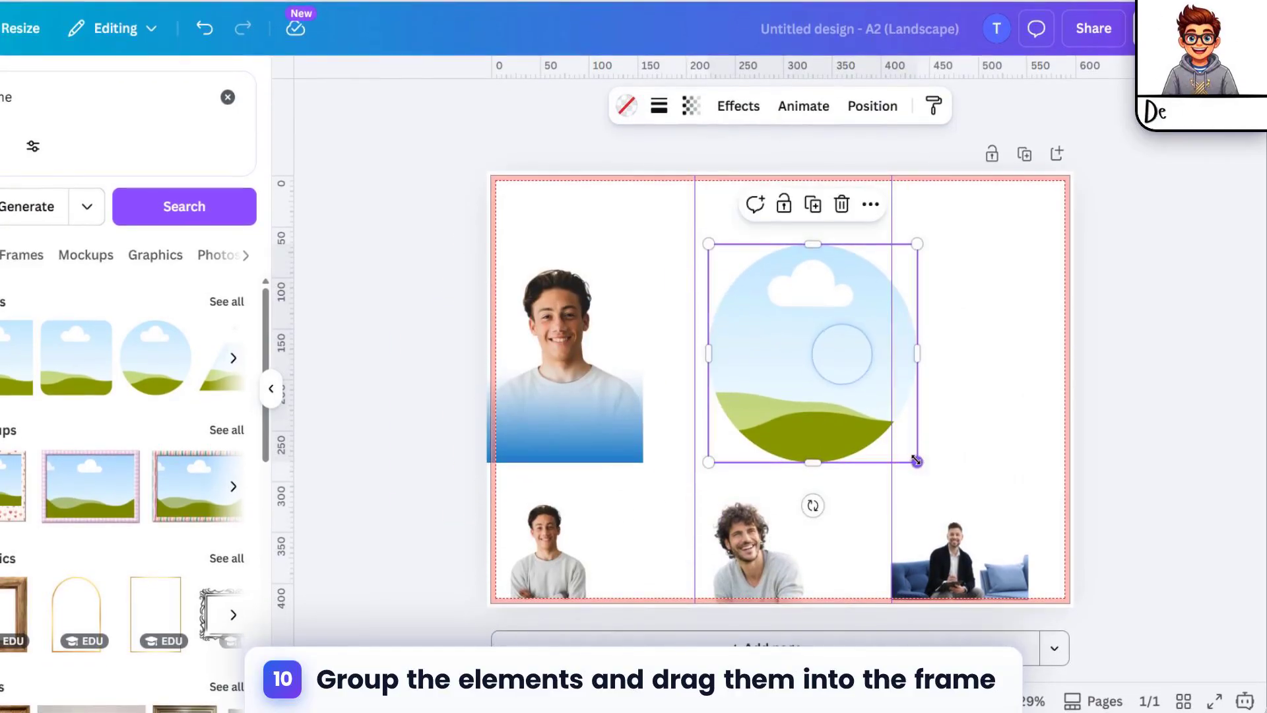
pyautogui.moveTo(917, 465); pyautogui.dragTo(841, 406)
# Try again to drop the grouped portrait and gradient into the smaller circular frame, and ungroup them
pyautogui.click(518, 339)
pyautogui.moveTo(516, 328); pyautogui.dragTo(779, 308)
pyautogui.moveTo(826, 452); pyautogui.dragTo(600, 402)
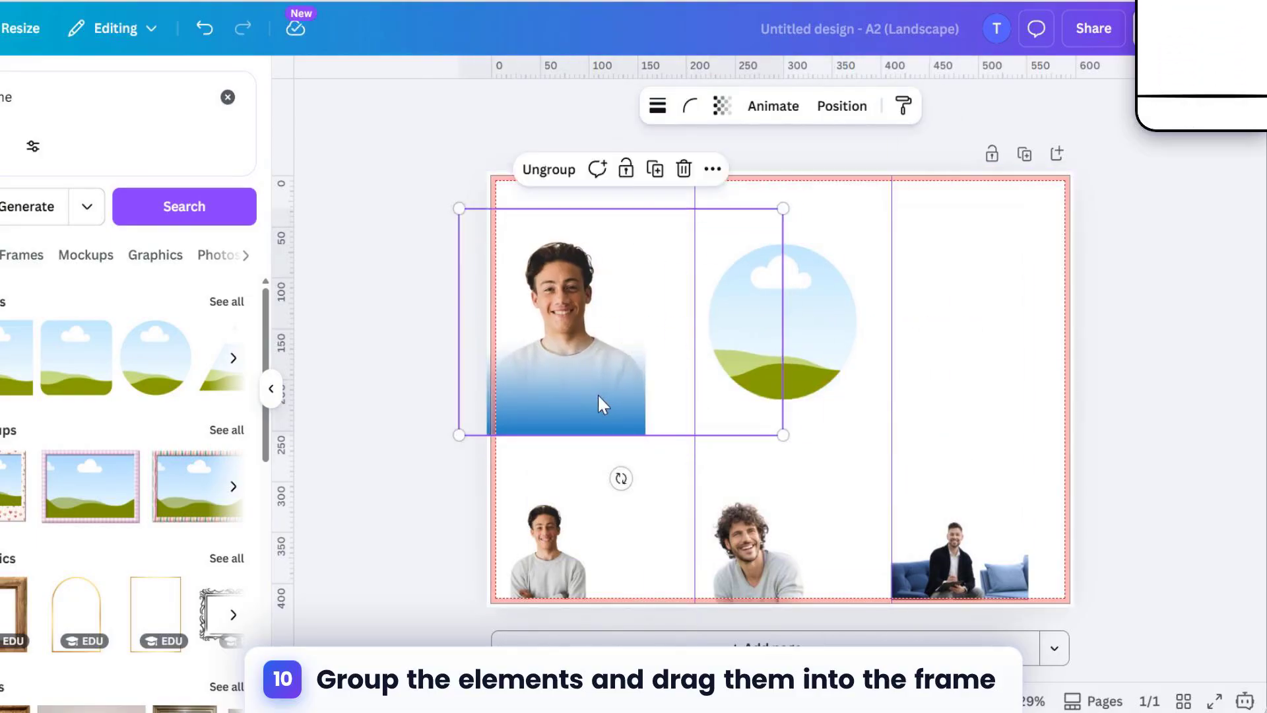
pyautogui.click(562, 182)
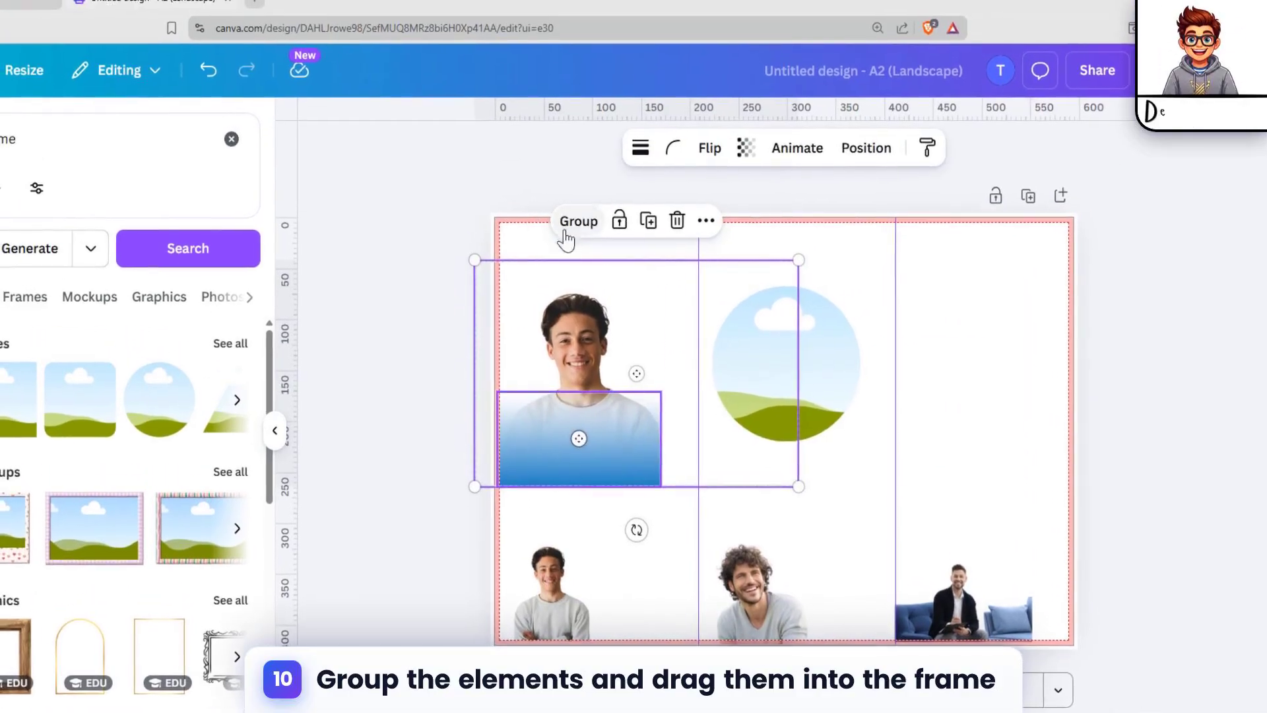
# Place the large portrait alone inside the circular frame, apply its crop, and move the framed portrait to the left column
pyautogui.click(584, 328)
pyautogui.moveTo(583, 328)
pyautogui.mouseDown()
pyautogui.moveTo(753, 343)
pyautogui.moveTo(783, 328)
pyautogui.moveTo(827, 363)
pyautogui.moveTo(684, 336)
pyautogui.mouseUp()
pyautogui.doubleClick(809, 378)
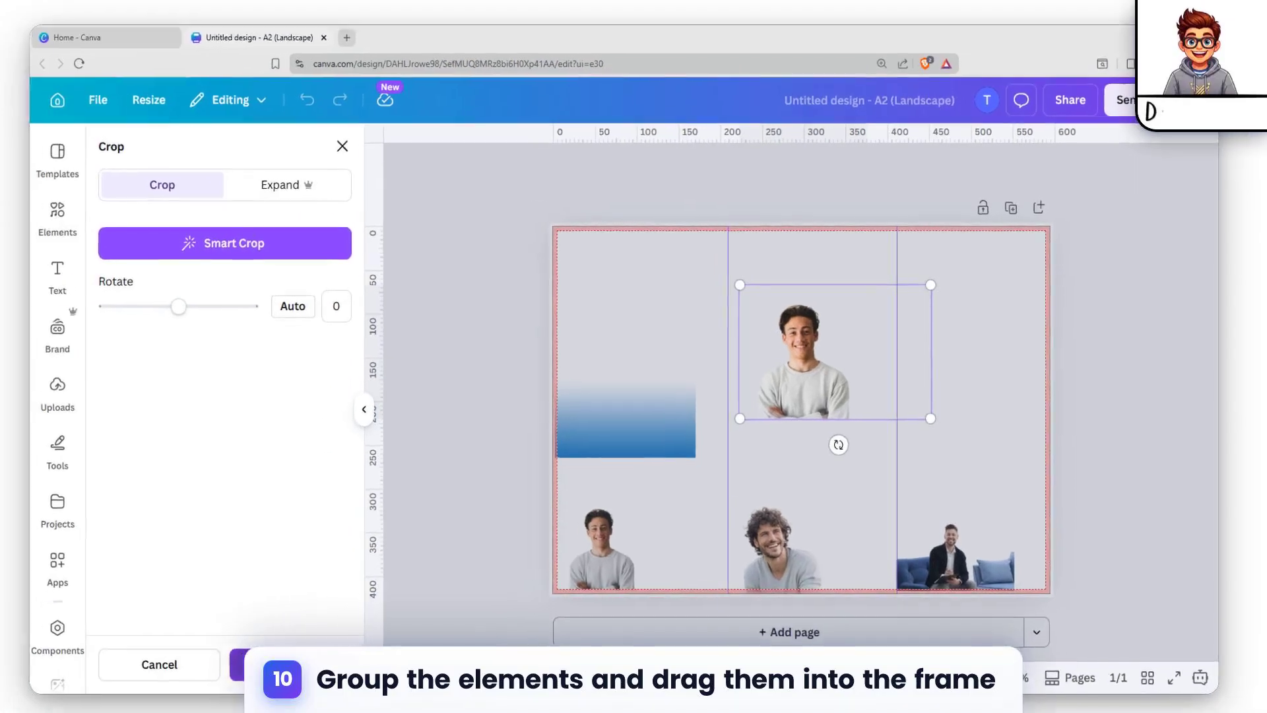
pyautogui.click(291, 664)
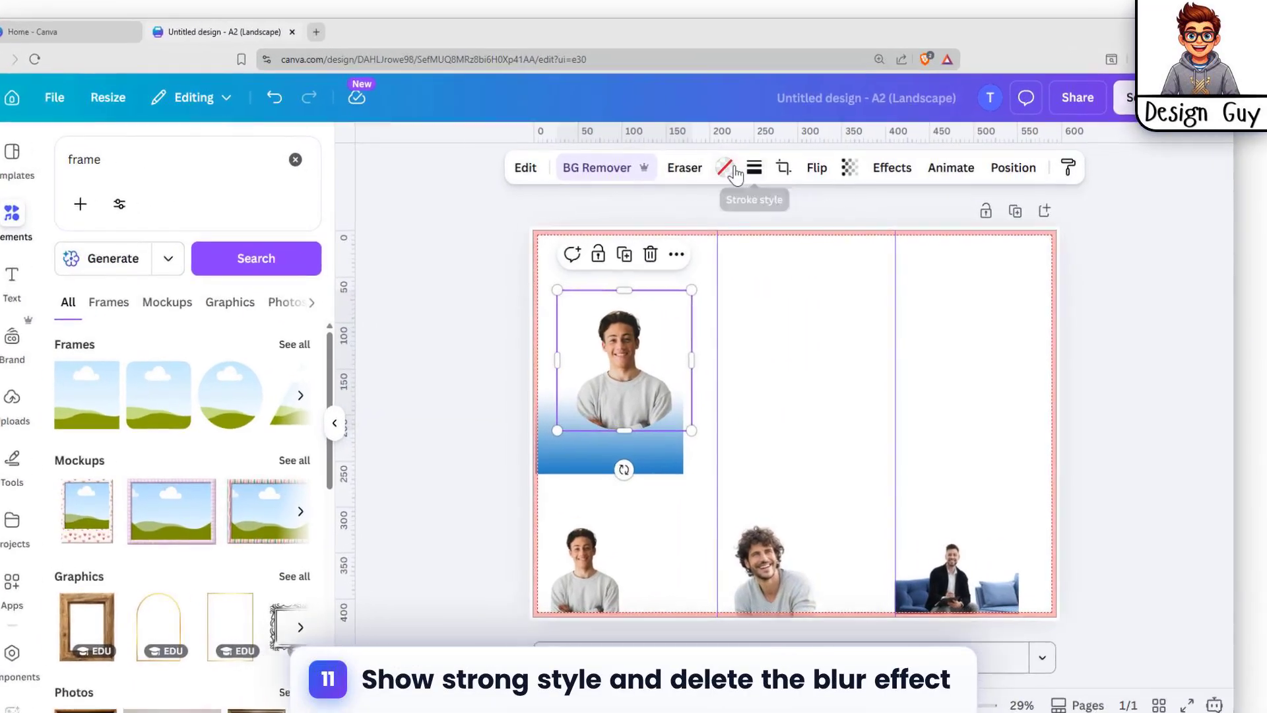
# Apply a solid stroke around the circular portrait frame
pyautogui.click(768, 169)
pyautogui.click(685, 221)
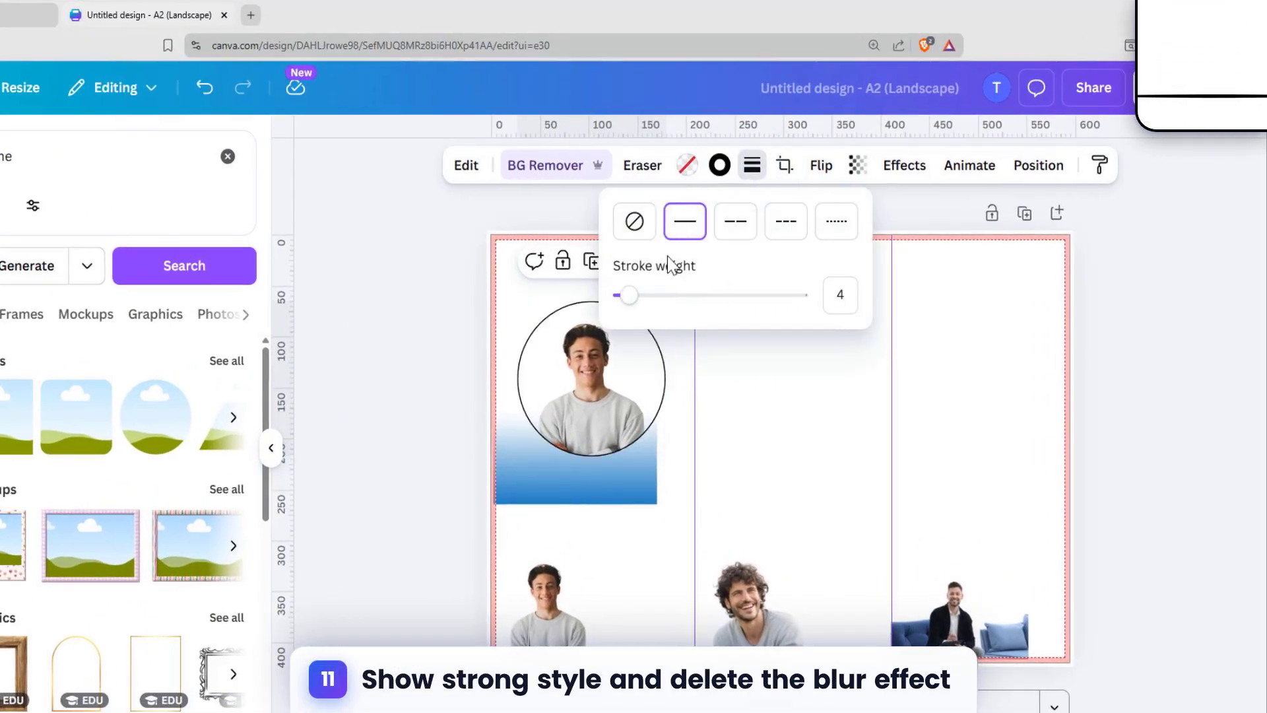
# Place a duplicate of the blue gradient behind the framed portrait's lower half and delete the original gradient
pyautogui.click(570, 464)
pyautogui.moveTo(547, 471)
pyautogui.mouseDown()
pyautogui.moveTo(552, 515)
pyautogui.moveTo(582, 511)
pyautogui.moveTo(552, 434)
pyautogui.mouseUp()
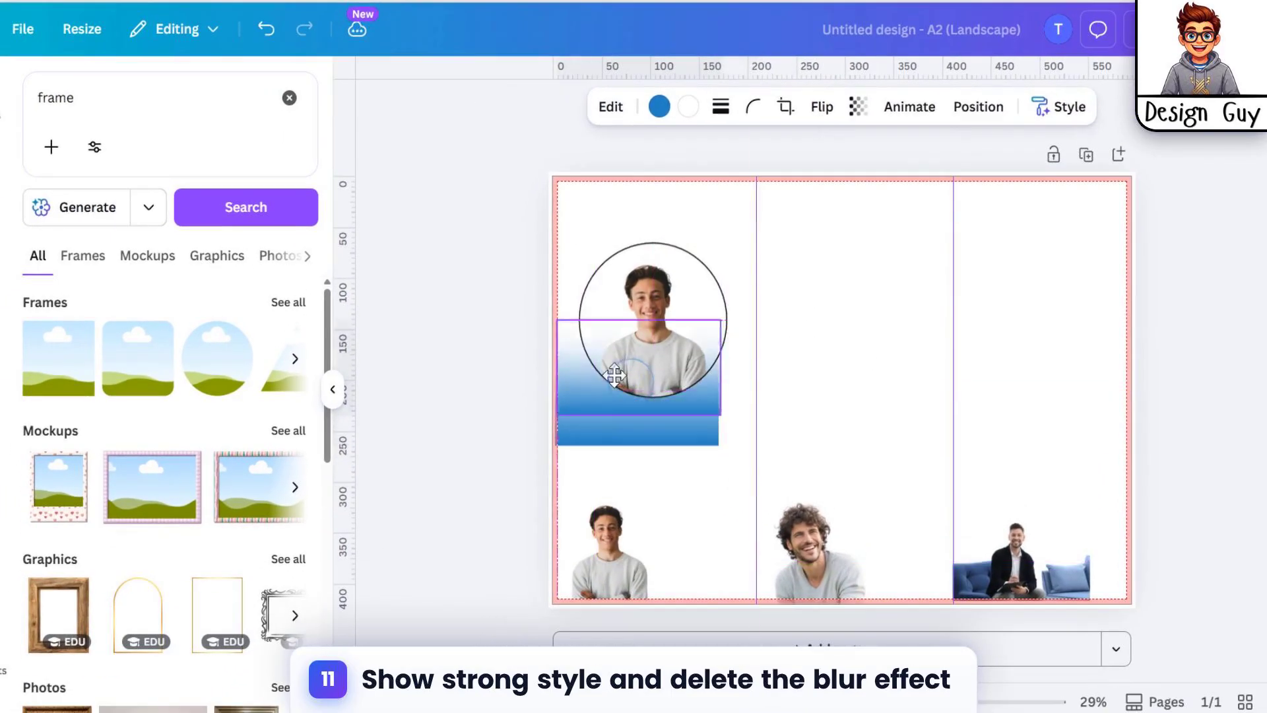
pyautogui.moveTo(615, 376); pyautogui.dragTo(631, 357)
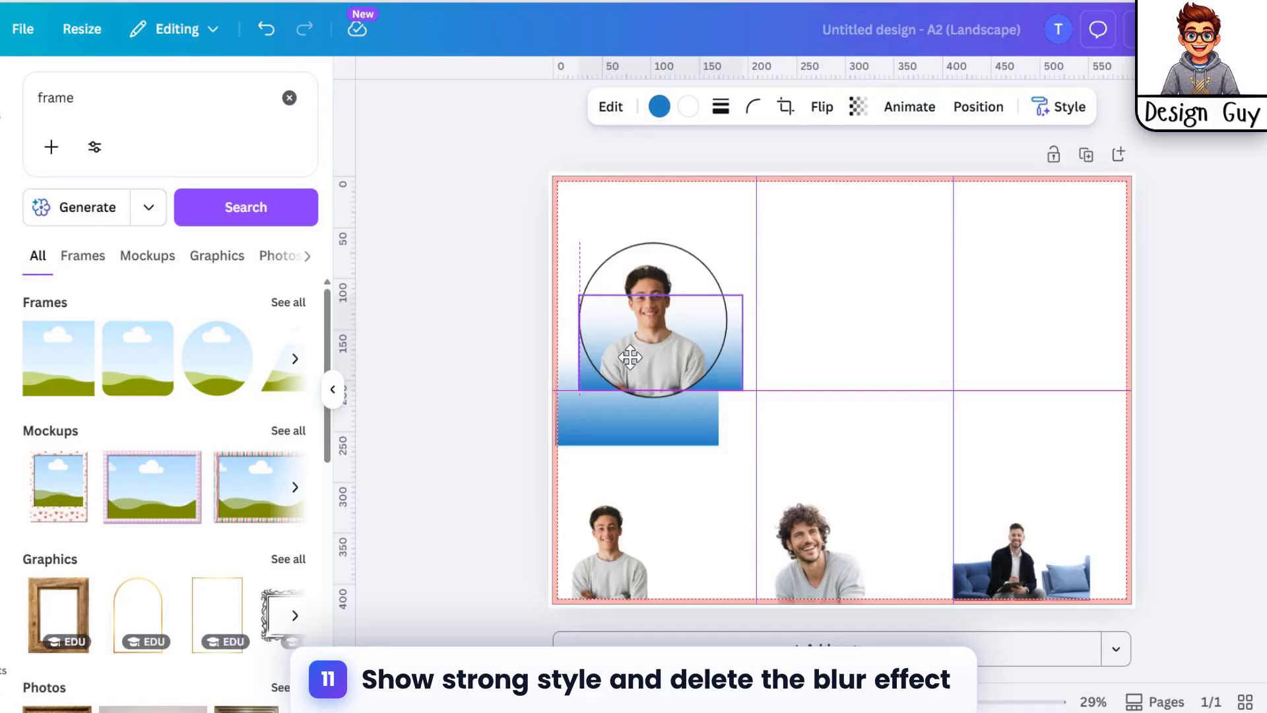
pyautogui.click(621, 436)
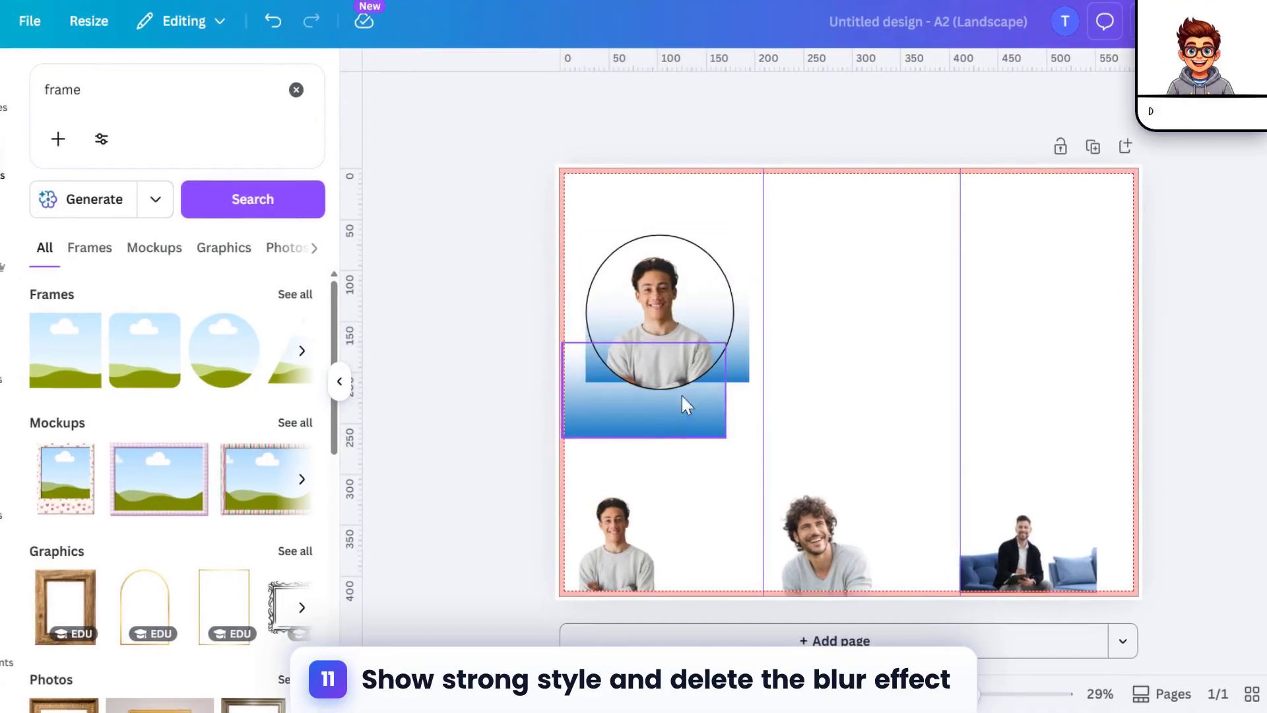
pyautogui.press('Delete')
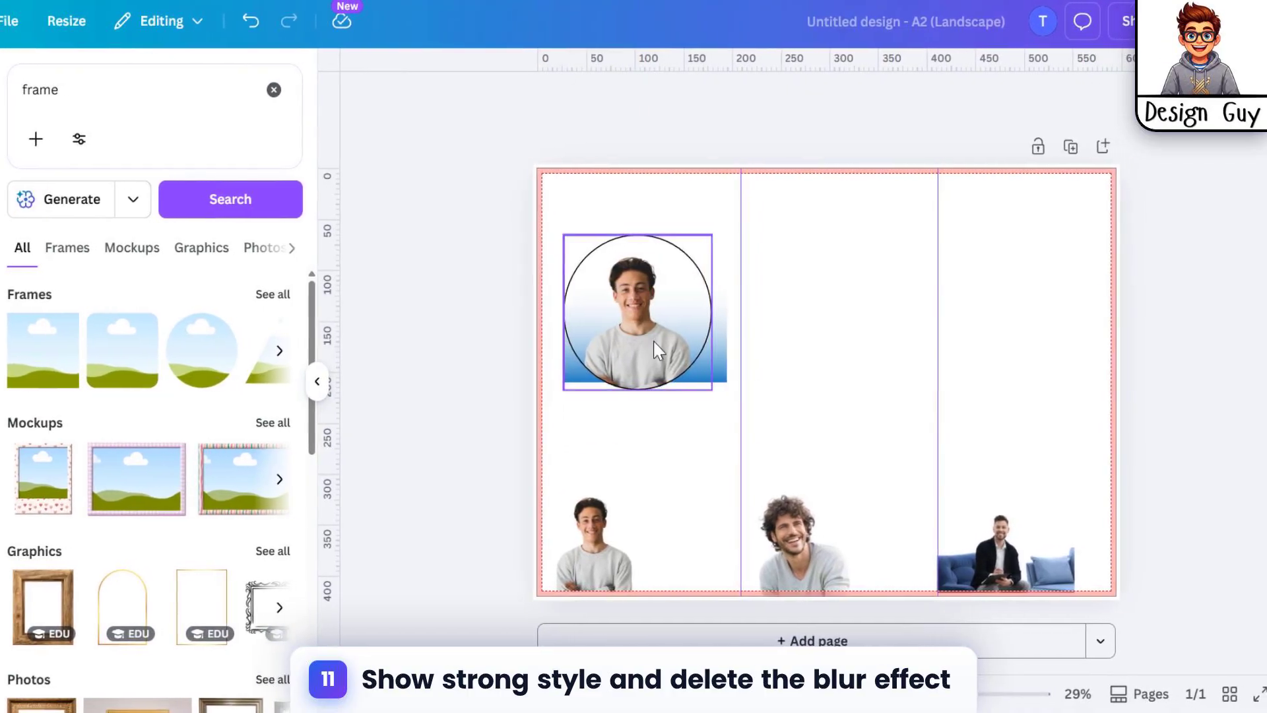
# Lower the framed portrait to just above the small one in the left column, and align the gradient with its lower half
pyautogui.moveTo(658, 350); pyautogui.dragTo(658, 442)
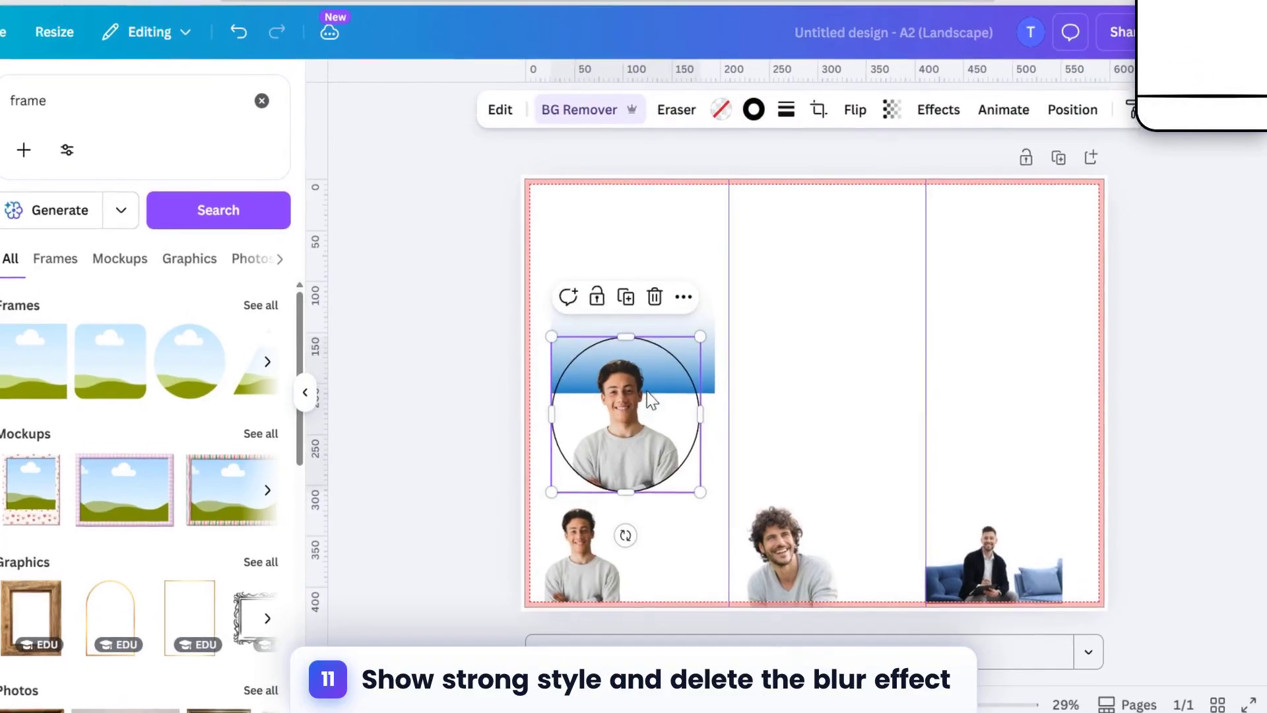
pyautogui.click(691, 321)
pyautogui.moveTo(650, 301); pyautogui.dragTo(622, 434)
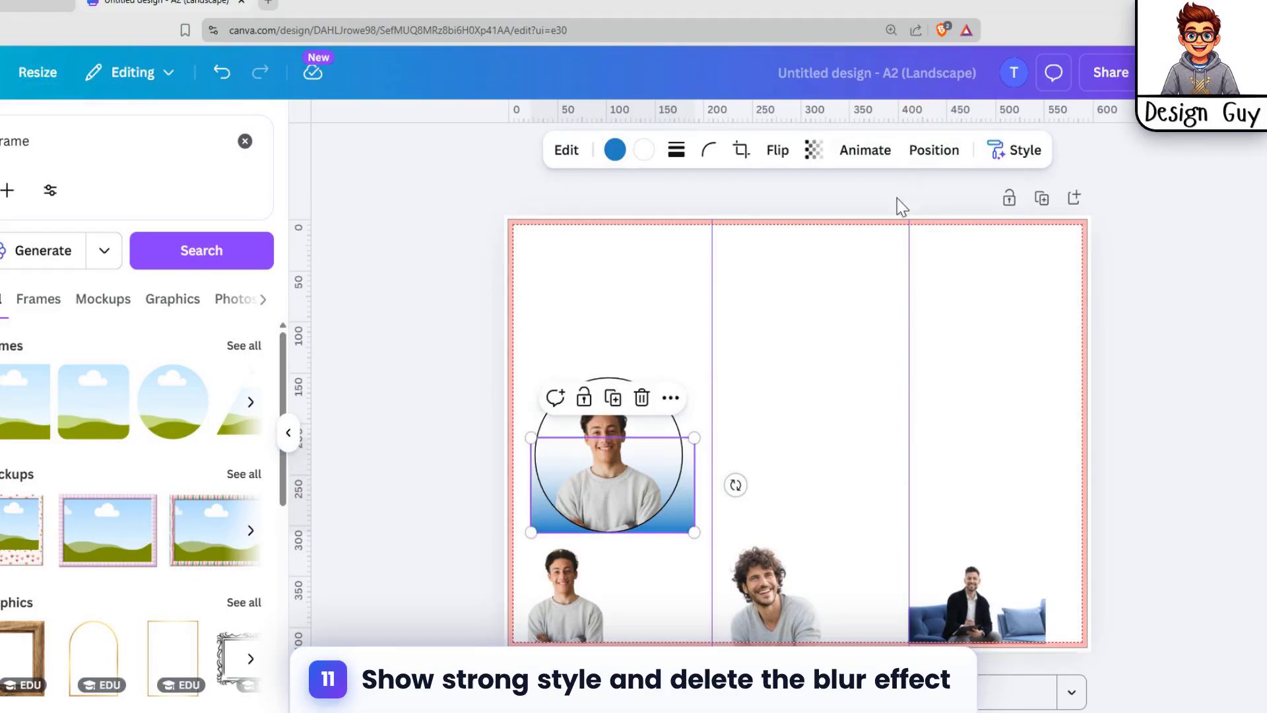
# Move the blue gradient's layer above the framed portrait's layer so it overlays the man's torso
pyautogui.click(924, 153)
pyautogui.click(201, 171)
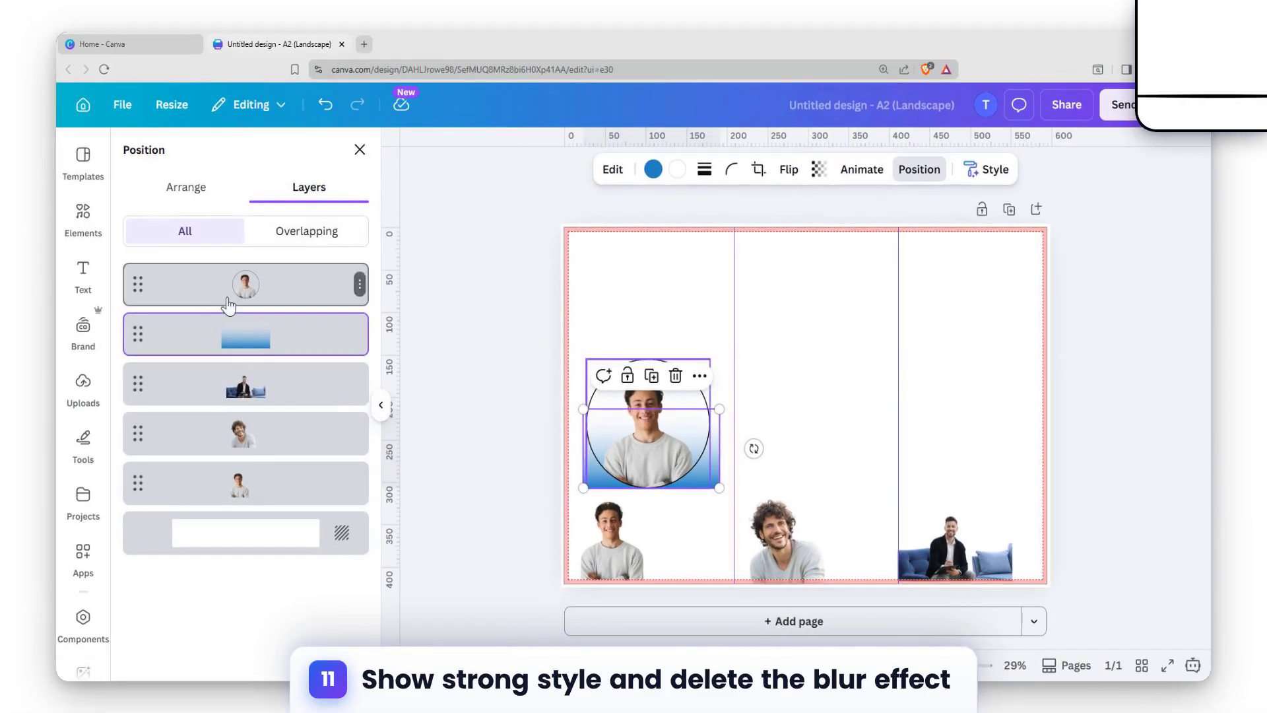
pyautogui.moveTo(109, 336); pyautogui.dragTo(124, 292)
pyautogui.moveTo(243, 287); pyautogui.dragTo(240, 273)
pyautogui.click(872, 315)
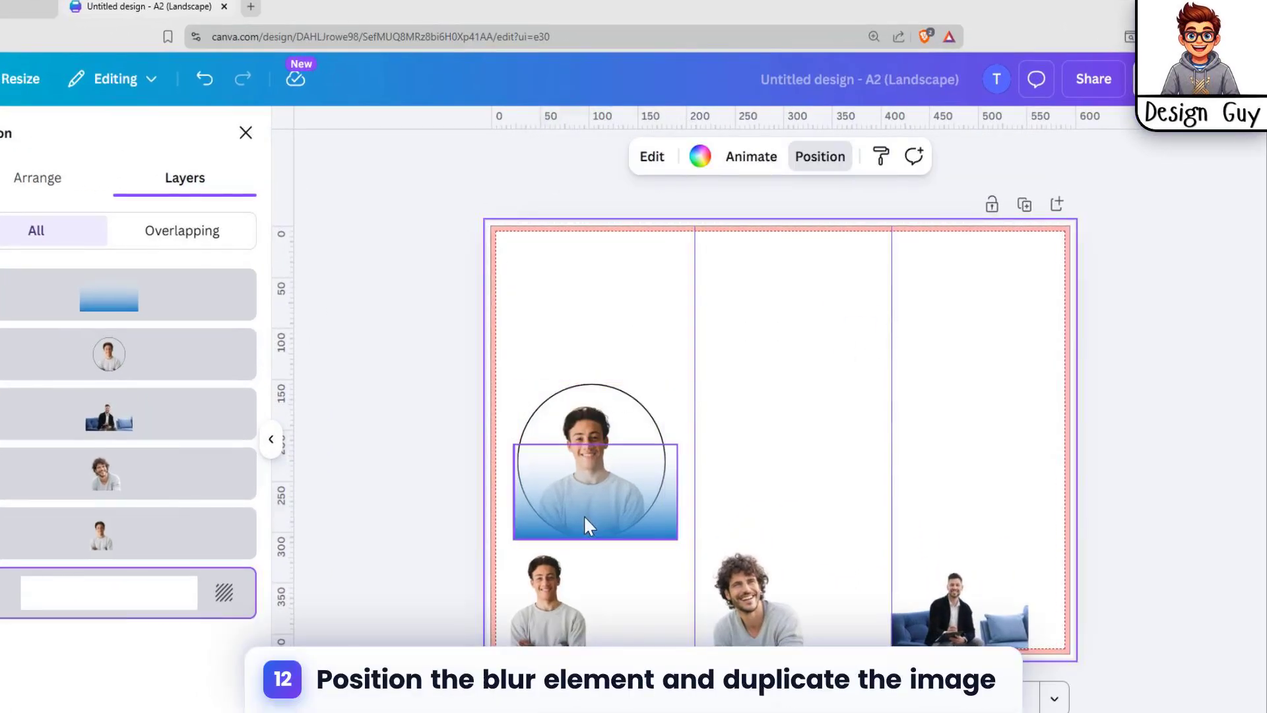
# Enlarge the blue gradient so it spans the full width of the left column
pyautogui.click(585, 518)
pyautogui.moveTo(513, 539); pyautogui.dragTo(500, 539)
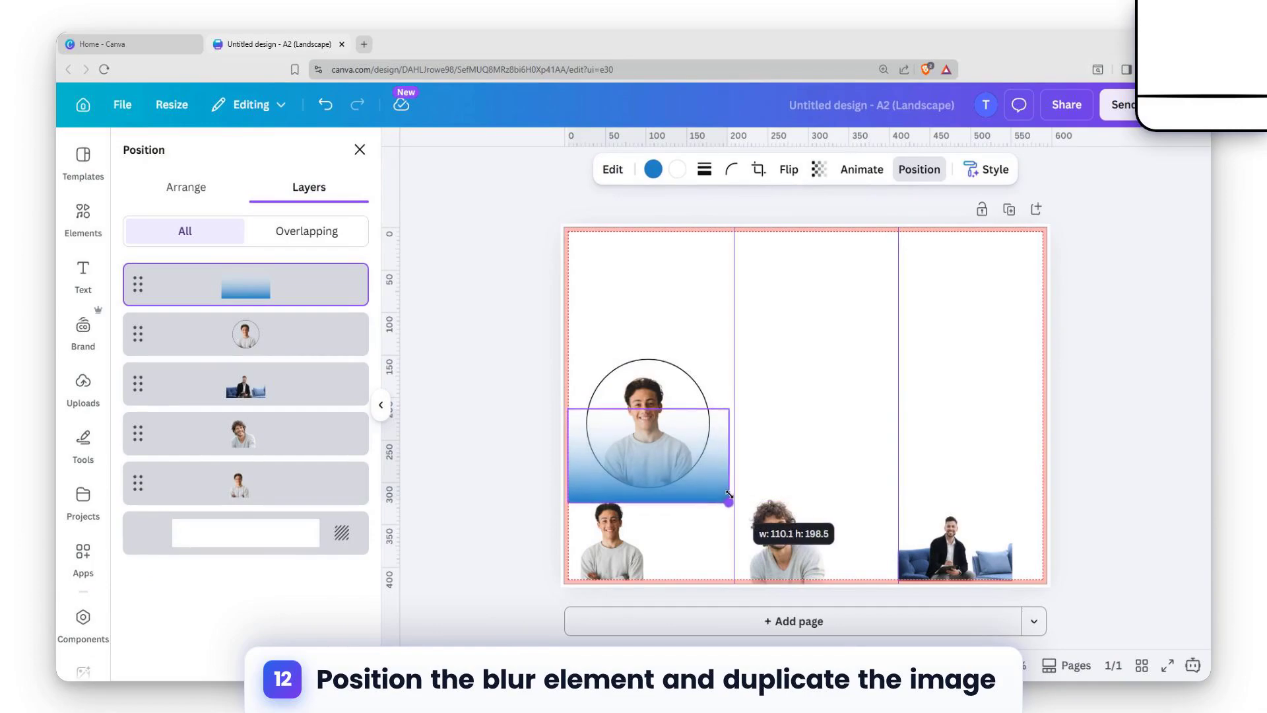
pyautogui.moveTo(729, 495); pyautogui.dragTo(734, 505)
pyautogui.click(691, 334)
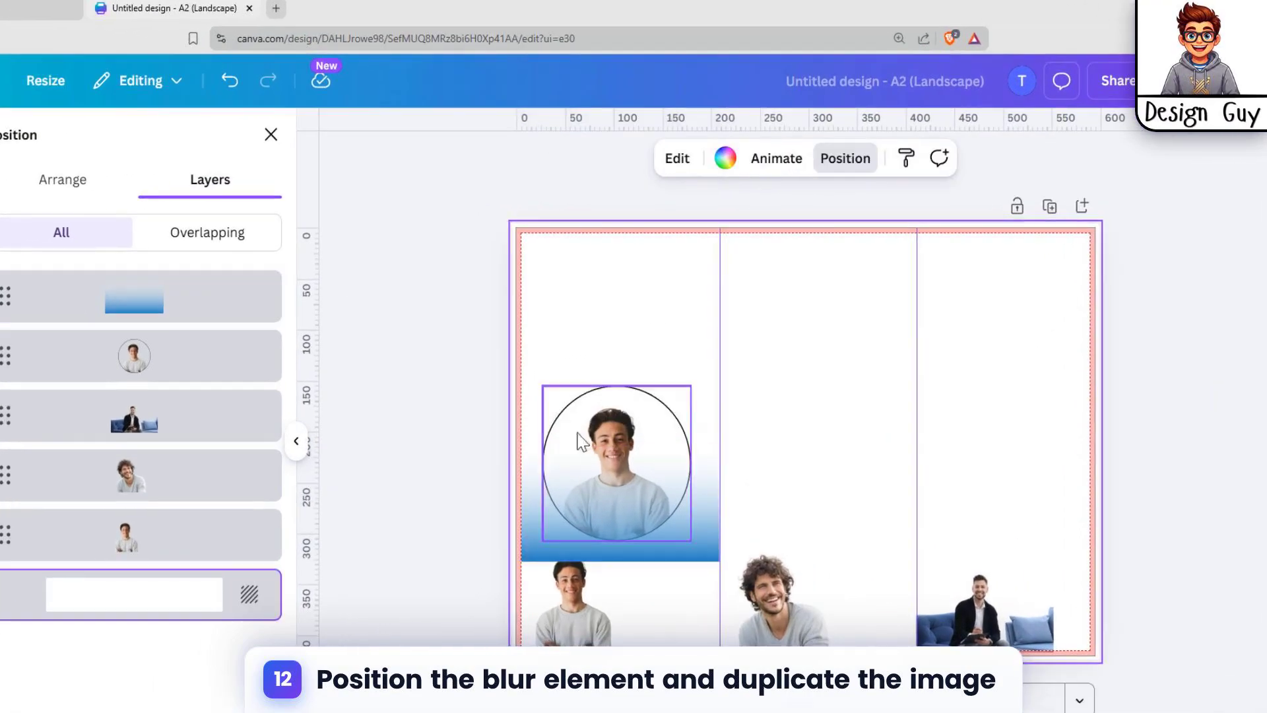
# Move the framed portrait and blue gradient down together until the gradient meets the bottom of the page
pyautogui.moveTo(551, 322); pyautogui.dragTo(674, 535)
pyautogui.hotkey('shift', 'Down')
pyautogui.hotkey('shift', 'Down')
pyautogui.hotkey('shift', 'Down')
pyautogui.hotkey('shift', 'Down')
pyautogui.hotkey('shift', 'Down')
pyautogui.hotkey('shift', 'Down')
pyautogui.hotkey('shift', 'Down')
pyautogui.hotkey('shift', 'Down')
pyautogui.hotkey('shift', 'Down')
pyautogui.hotkey('shift', 'Down')
pyautogui.hotkey('shift', 'Down')
pyautogui.hotkey('shift', 'Down')
pyautogui.hotkey('shift', 'Down')
pyautogui.hotkey('shift', 'Down')
pyautogui.hotkey('shift', 'Down')
pyautogui.hotkey('shift', 'Down')
pyautogui.hotkey('shift', 'Down')
pyautogui.hotkey('shift', 'Down')
pyautogui.hotkey('shift', 'Down')
pyautogui.hotkey('shift', 'Down')
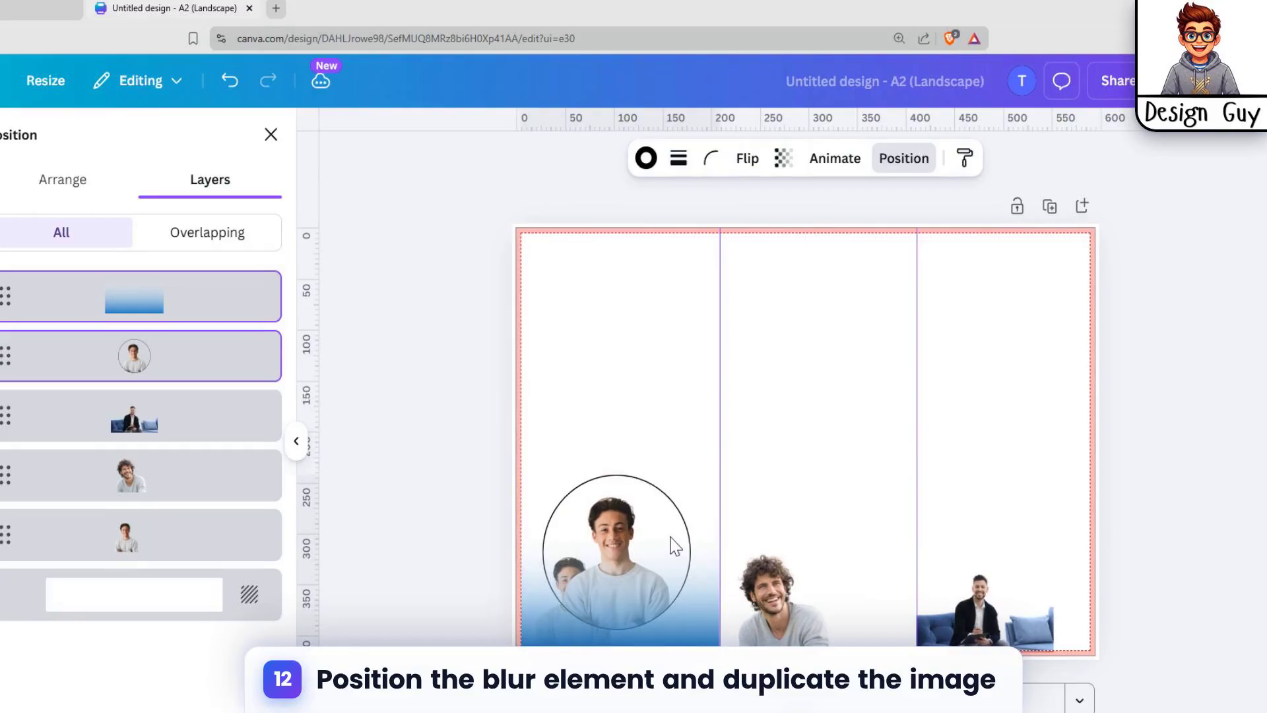
# Bring the left column's small portrait layer to the top of the stack, above the blue gradient
pyautogui.click(904, 158)
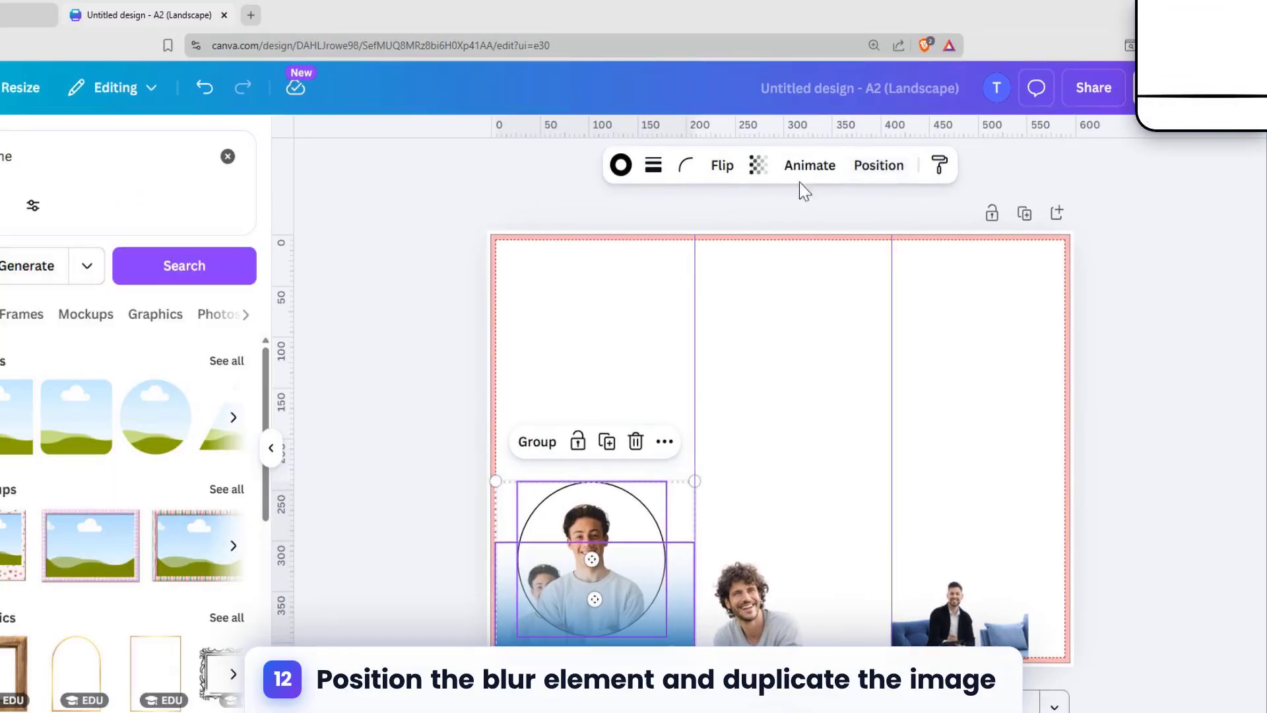
pyautogui.click(878, 165)
pyautogui.click(91, 543)
pyautogui.moveTo(93, 544); pyautogui.dragTo(94, 496)
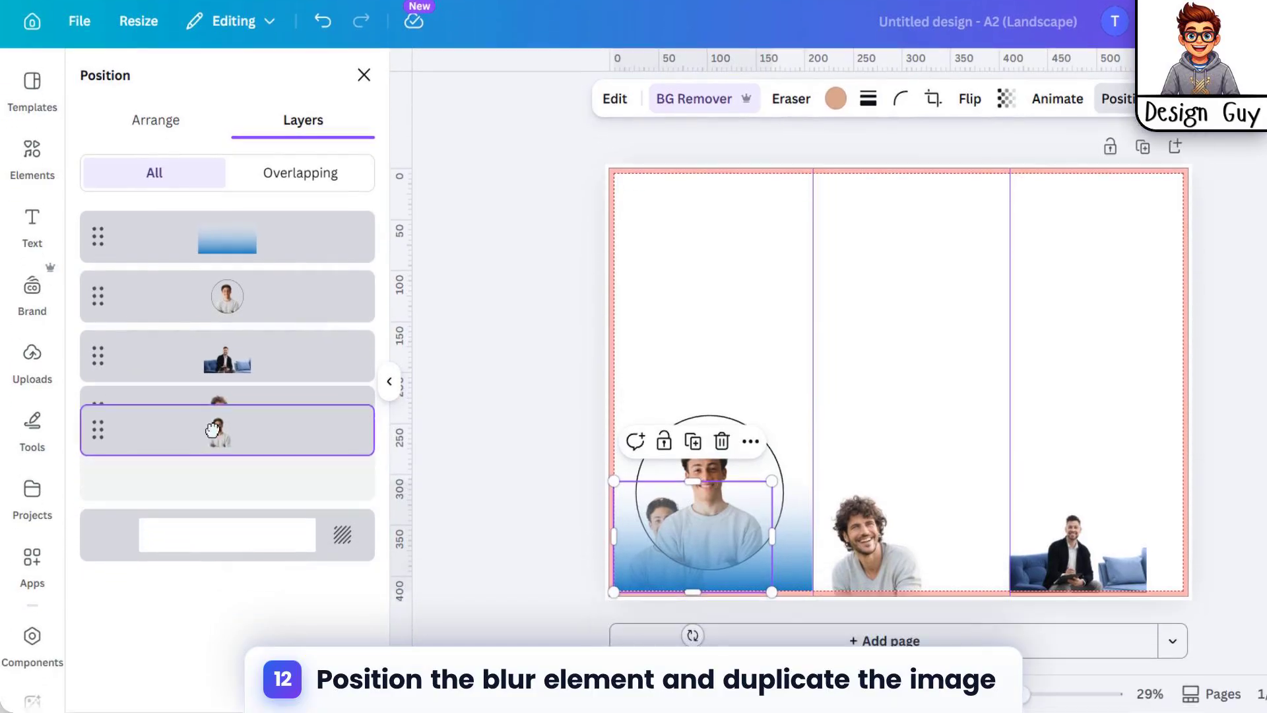
pyautogui.moveTo(212, 430); pyautogui.dragTo(211, 227)
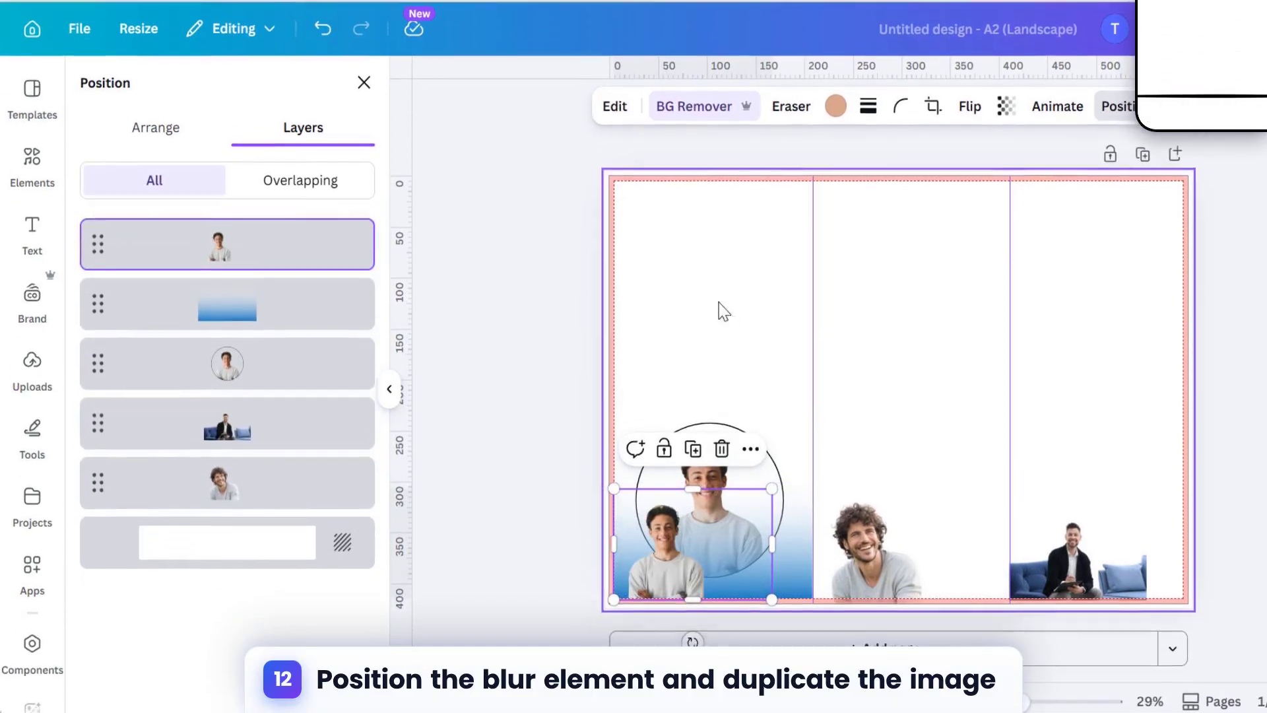
pyautogui.click(724, 311)
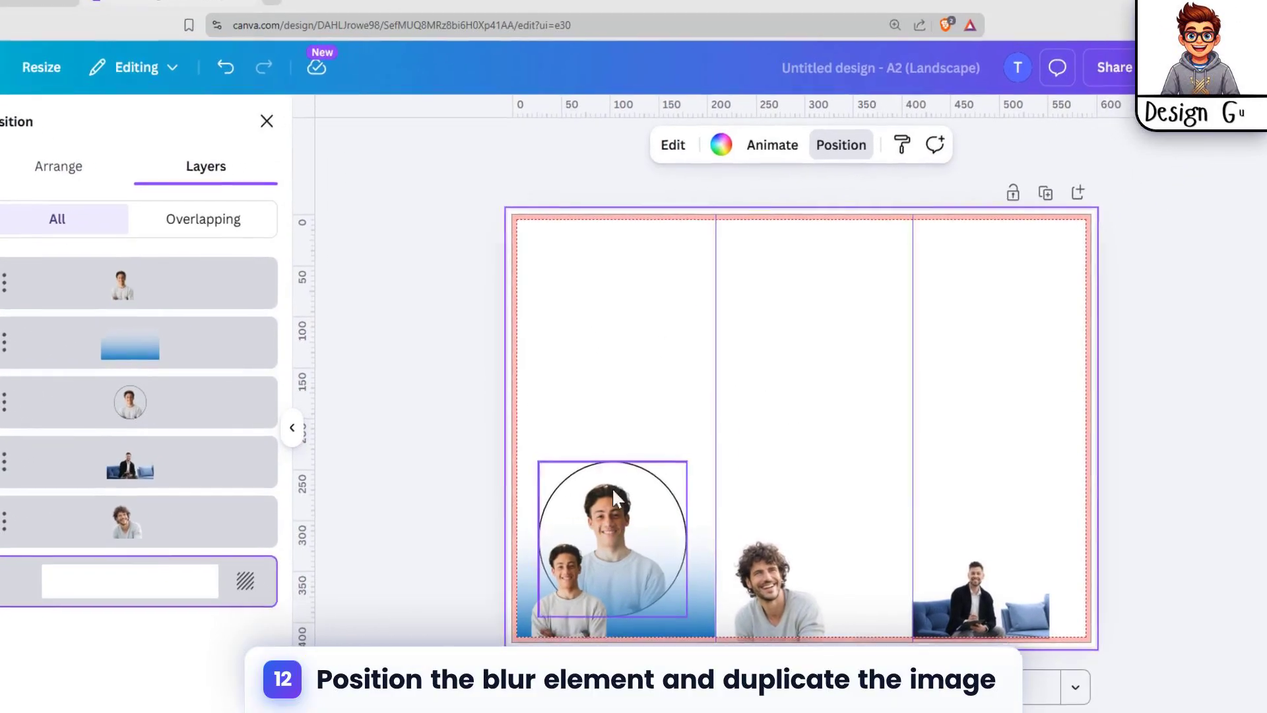
# Duplicate the circular framed portrait twice, placing one copy in the middle column and one in the right column
pyautogui.click(608, 492)
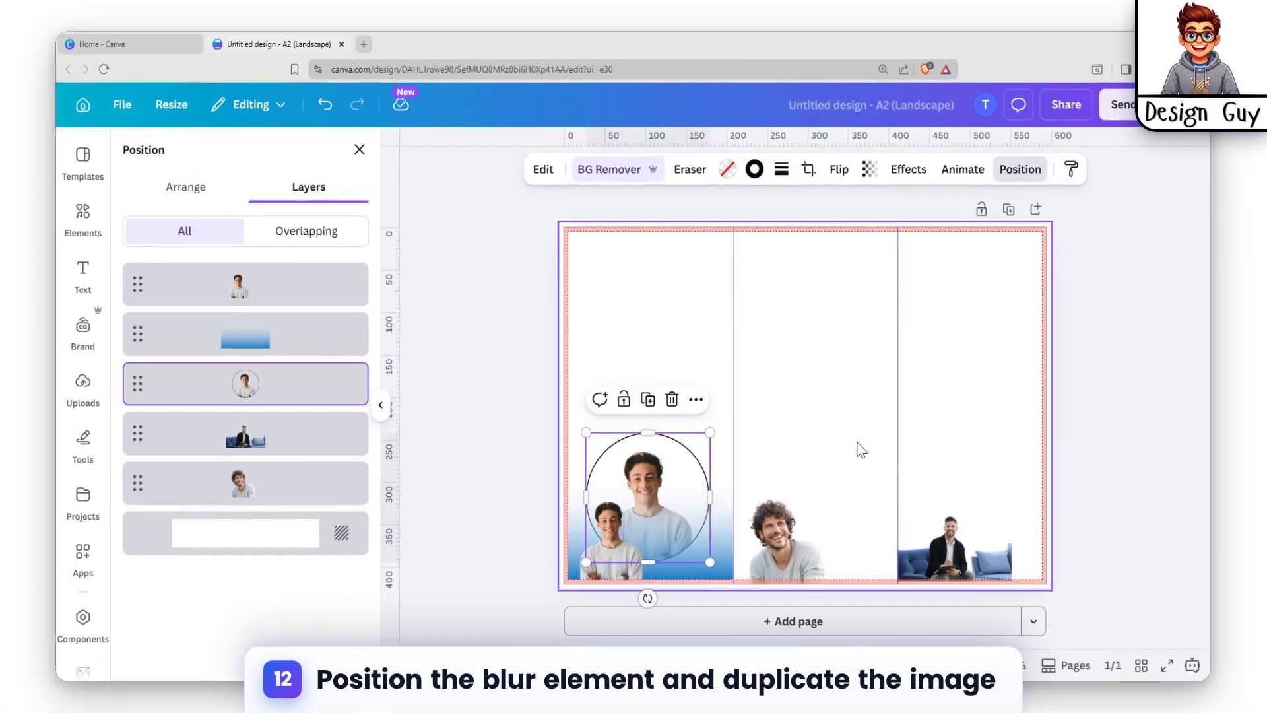
pyautogui.hotkey('ctrl', 'd')
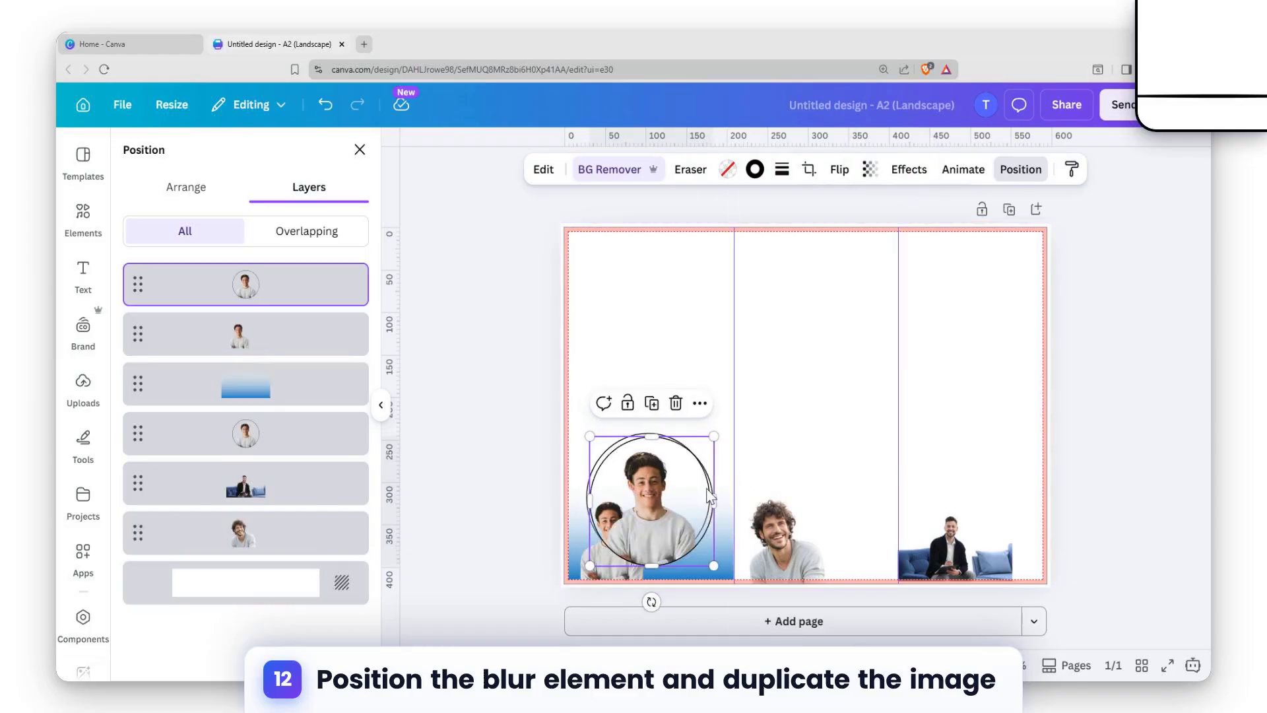
pyautogui.moveTo(710, 498); pyautogui.dragTo(827, 485)
pyautogui.hotkey('ctrl', 'd')
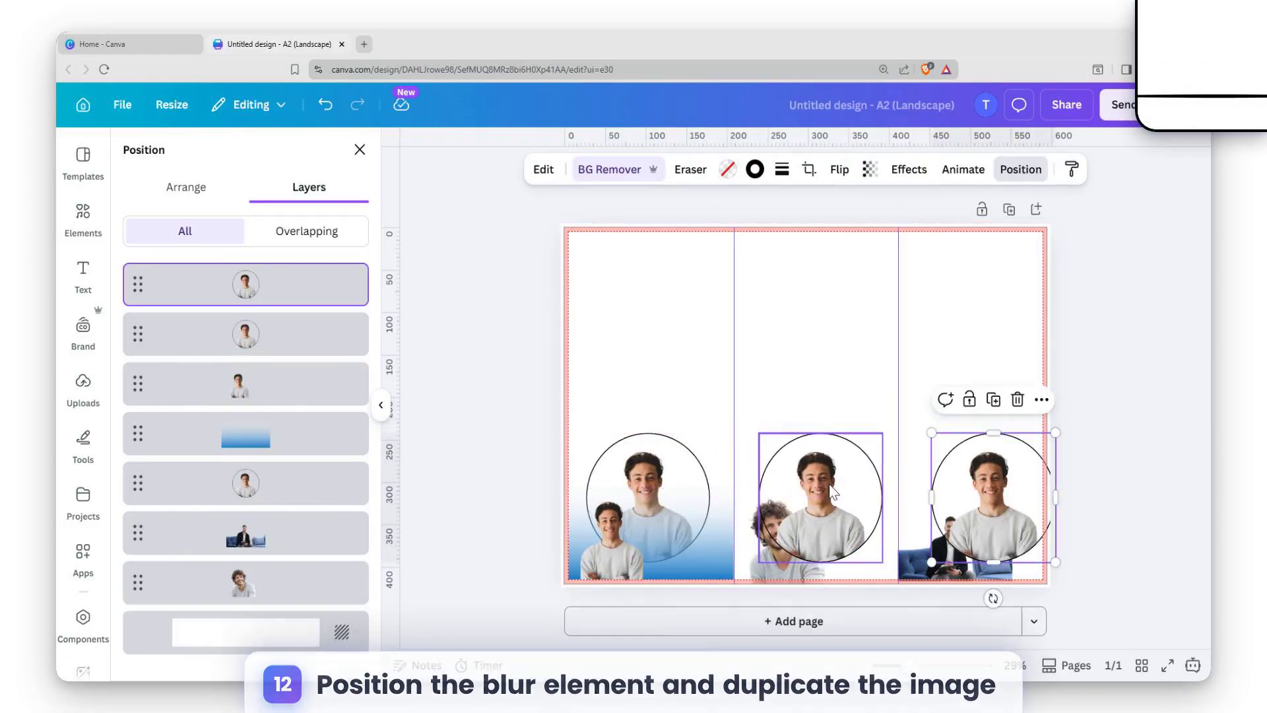
pyautogui.moveTo(993, 478); pyautogui.dragTo(968, 477)
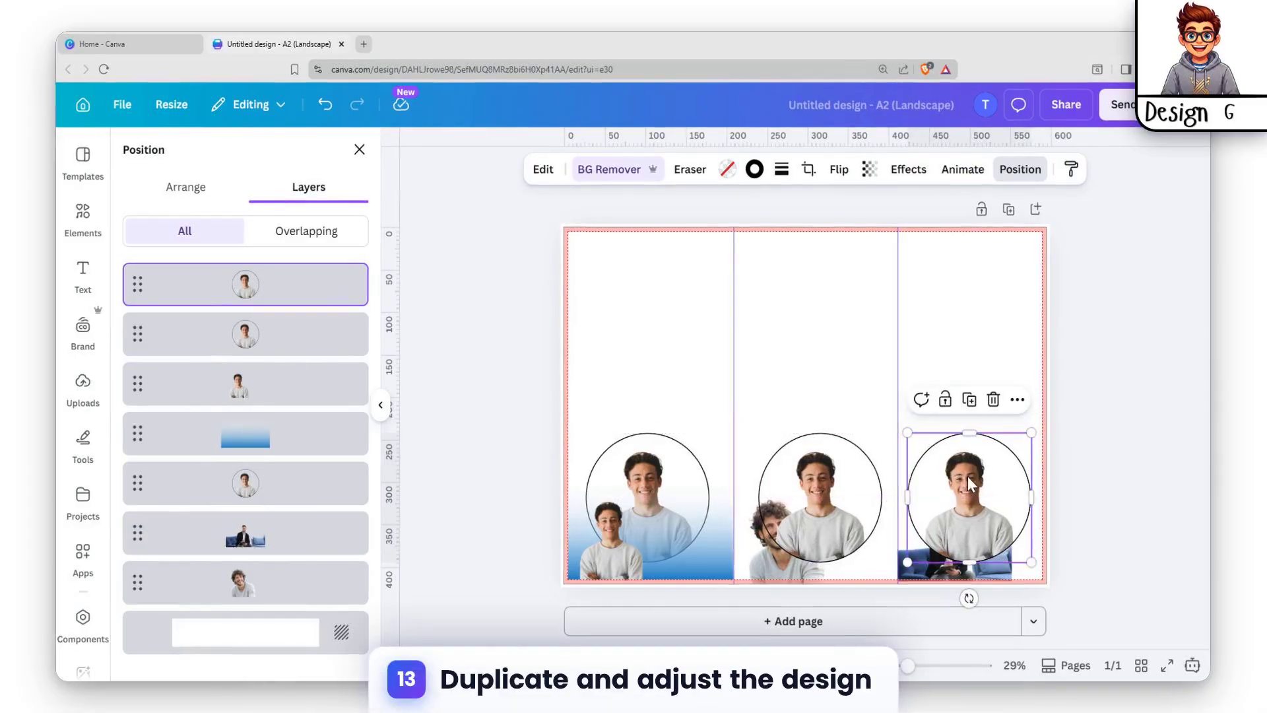
# Replace the middle circular frame's picture with the curly-haired man's portrait, keeping its default crop
pyautogui.click(812, 505)
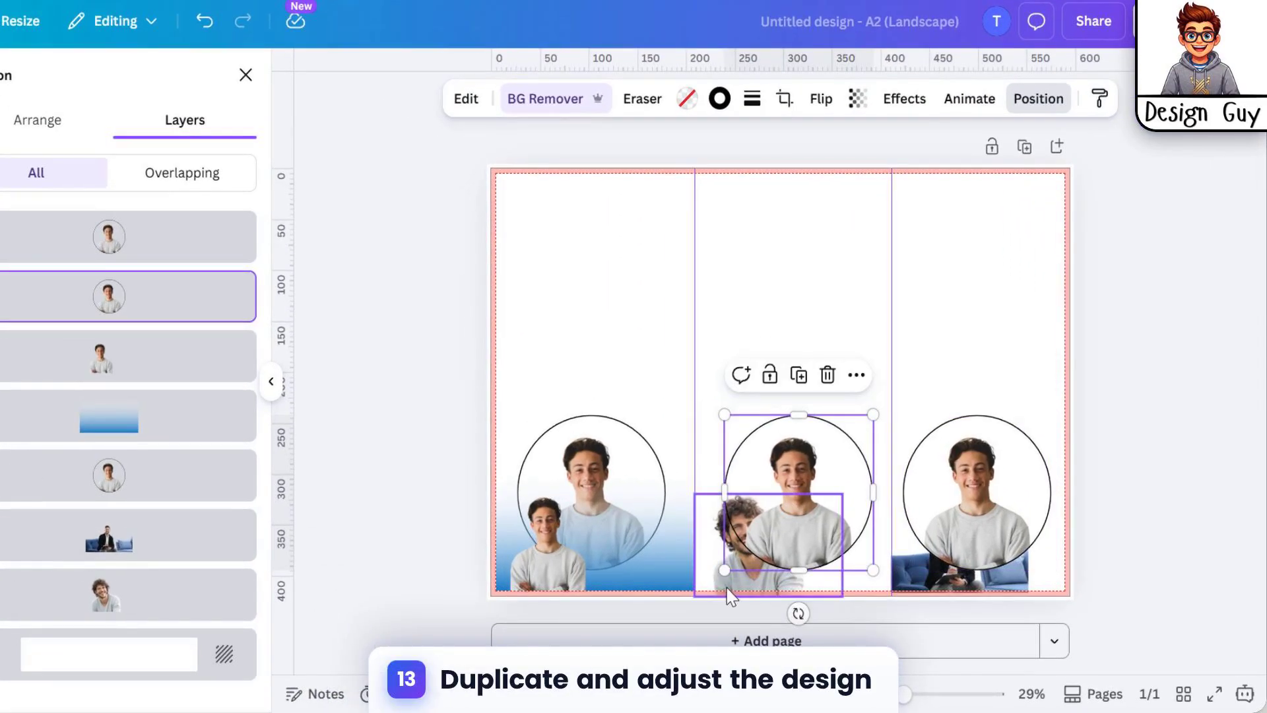
pyautogui.moveTo(731, 597); pyautogui.dragTo(823, 509)
pyautogui.doubleClick(814, 496)
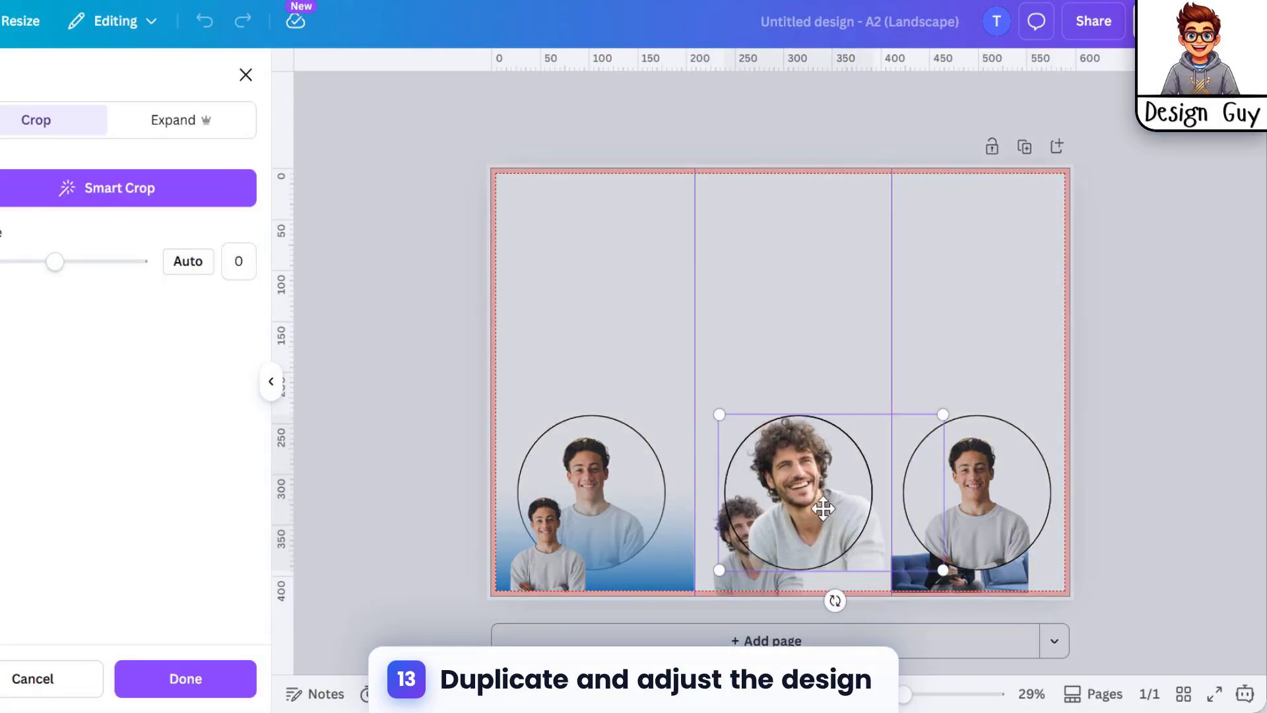
pyautogui.click(220, 674)
# Replace the right circular frame's picture with the man seated on the blue sofa, keeping its default crop
pyautogui.click(985, 491)
pyautogui.click(936, 583)
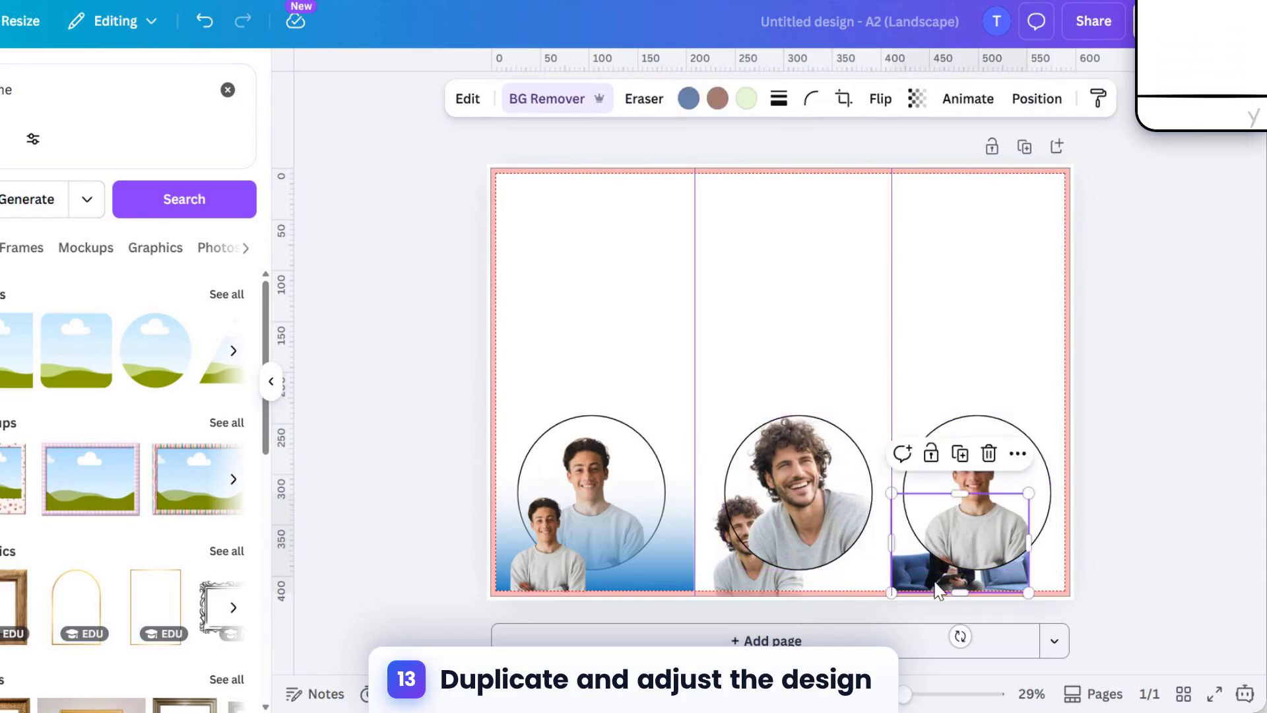
pyautogui.moveTo(935, 574); pyautogui.dragTo(978, 496)
pyautogui.doubleClick(963, 491)
pyautogui.click(185, 678)
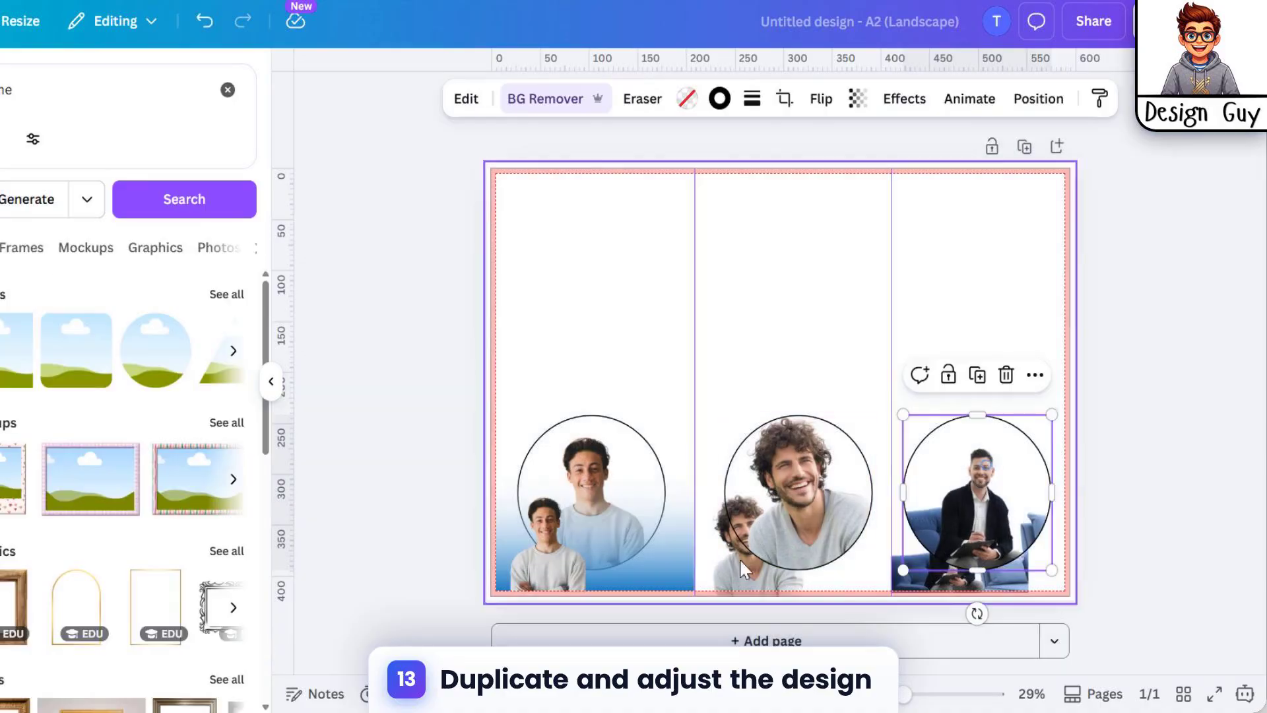
# Duplicate the blue gradient into the bottom of the middle column and recolour the copy's blue to red
pyautogui.click(590, 502)
pyautogui.hotkey('ctrl', 'd')
pyautogui.moveTo(669, 533); pyautogui.dragTo(848, 530)
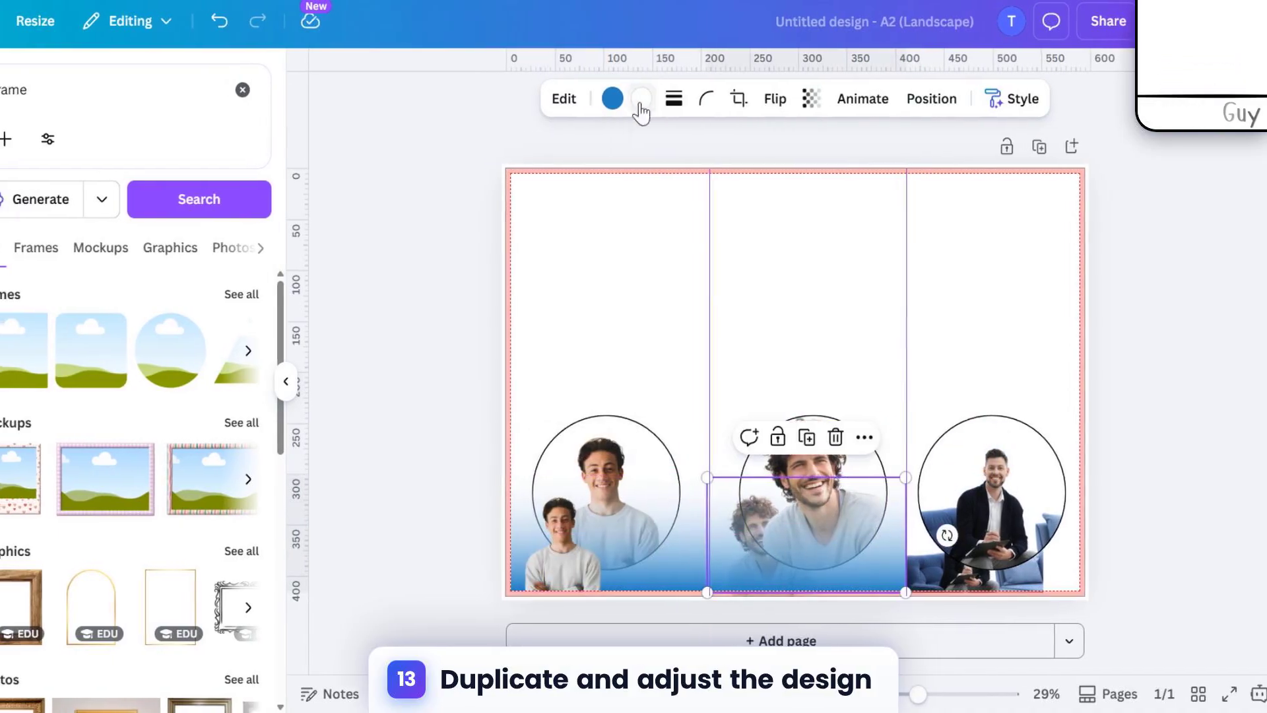
pyautogui.click(608, 99)
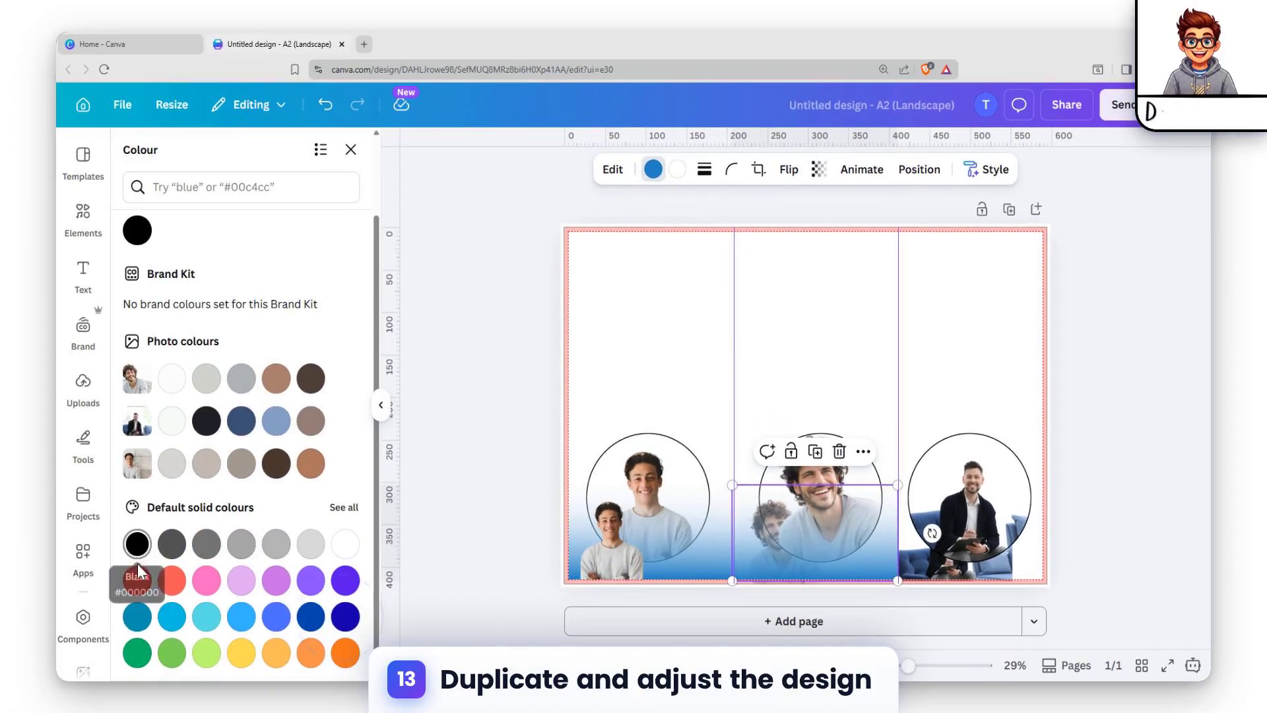
pyautogui.click(138, 580)
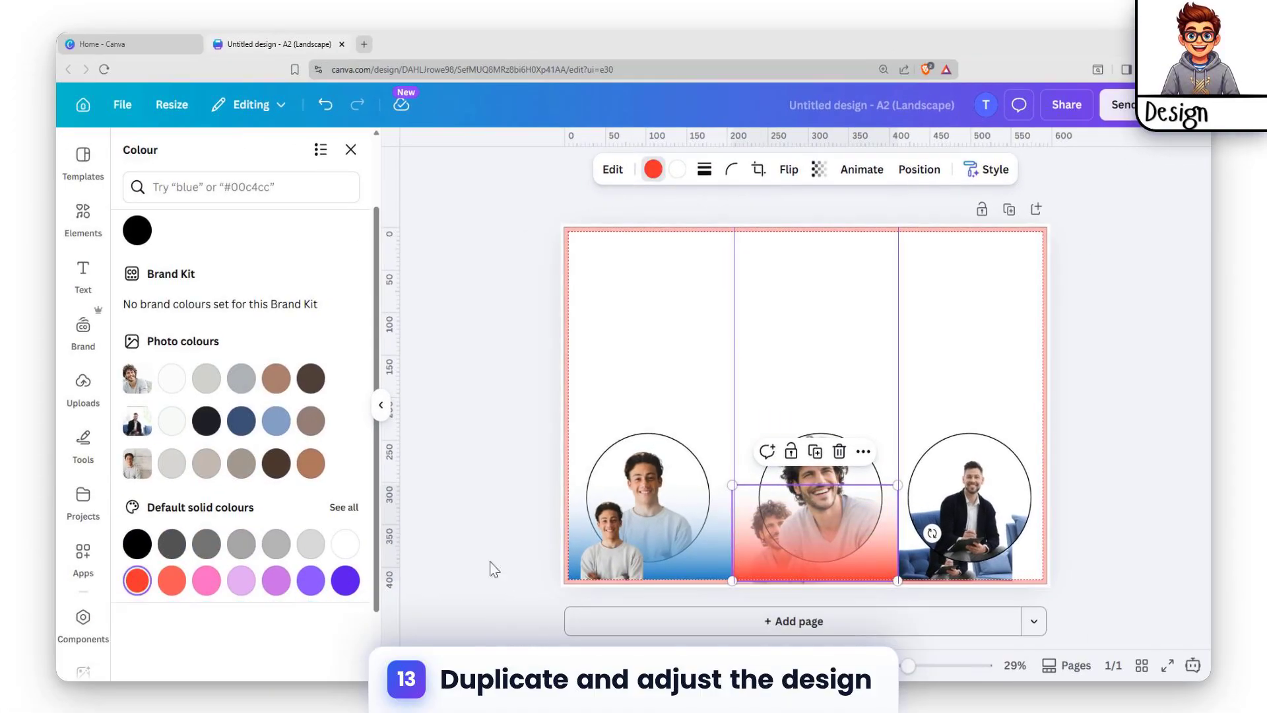
# Duplicate the red gradient into the bottom of the right column and recolour the copy yellow
pyautogui.hotkey('ctrl', 'd')
pyautogui.moveTo(976, 549); pyautogui.dragTo(958, 551)
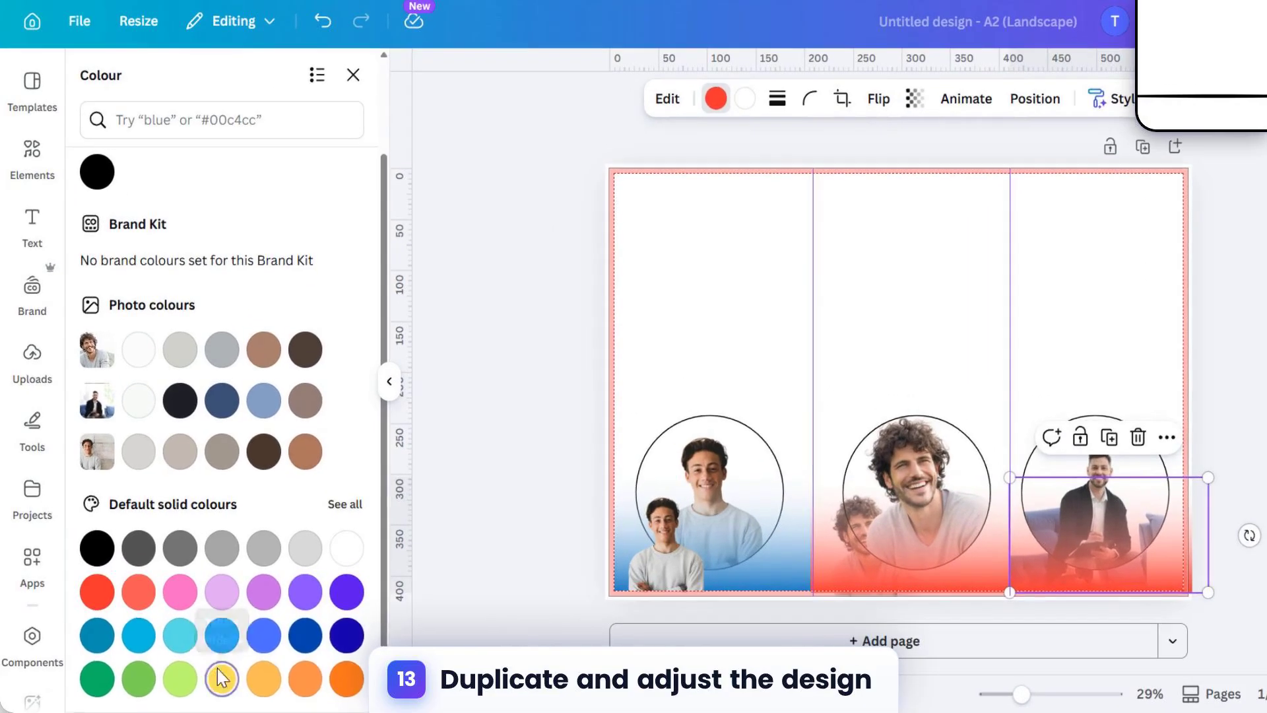
pyautogui.click(241, 652)
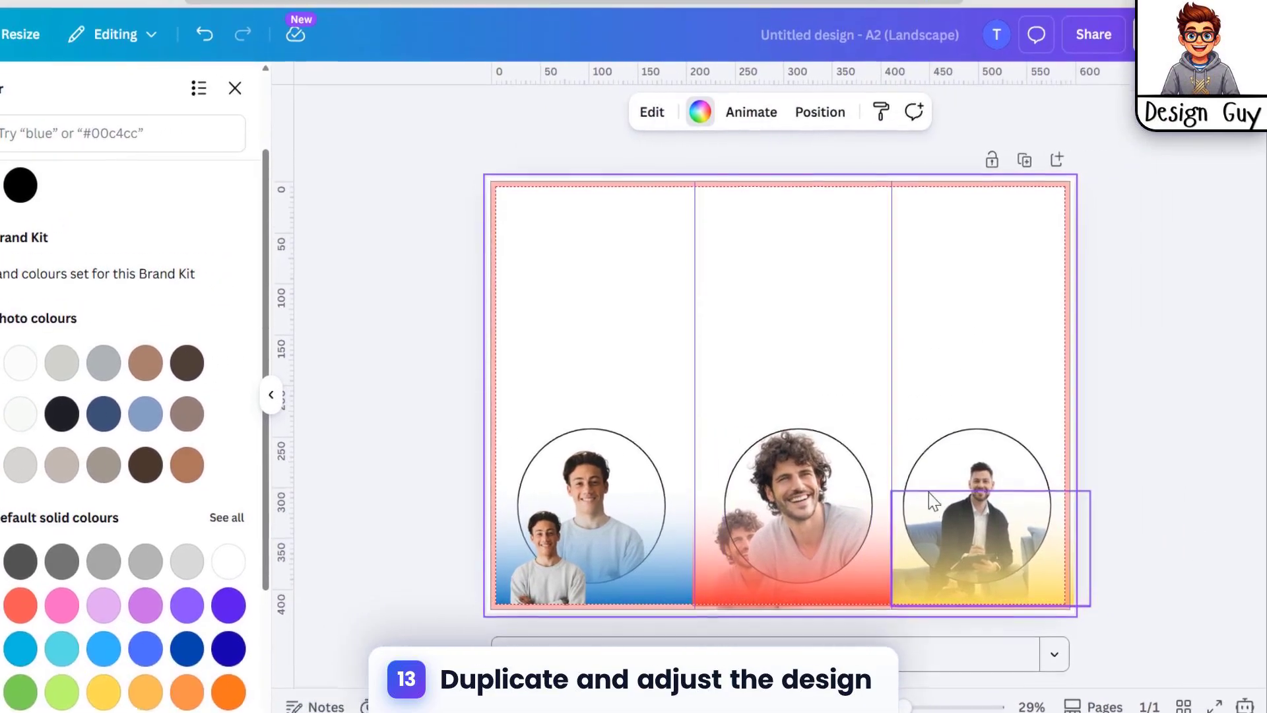
pyautogui.click(1104, 462)
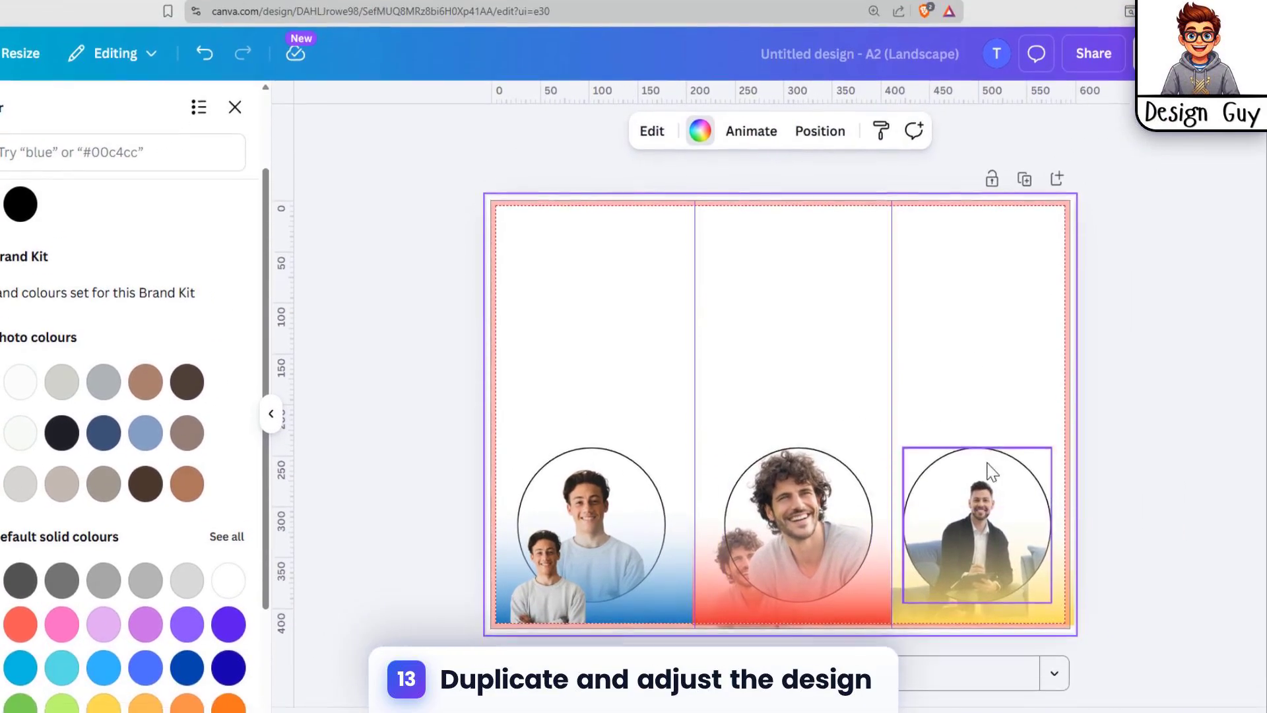
# Move the small curly-haired portrait's layer directly above the red gradient's layer
pyautogui.click(775, 462)
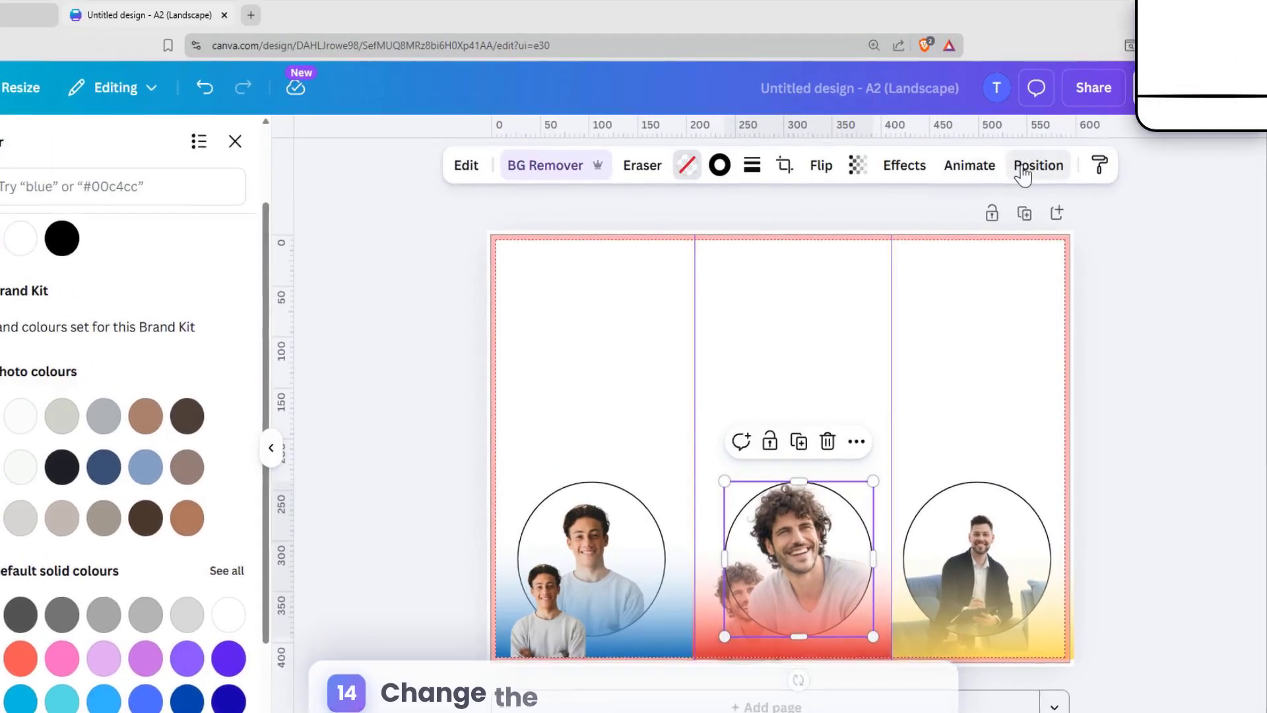
pyautogui.click(1035, 112)
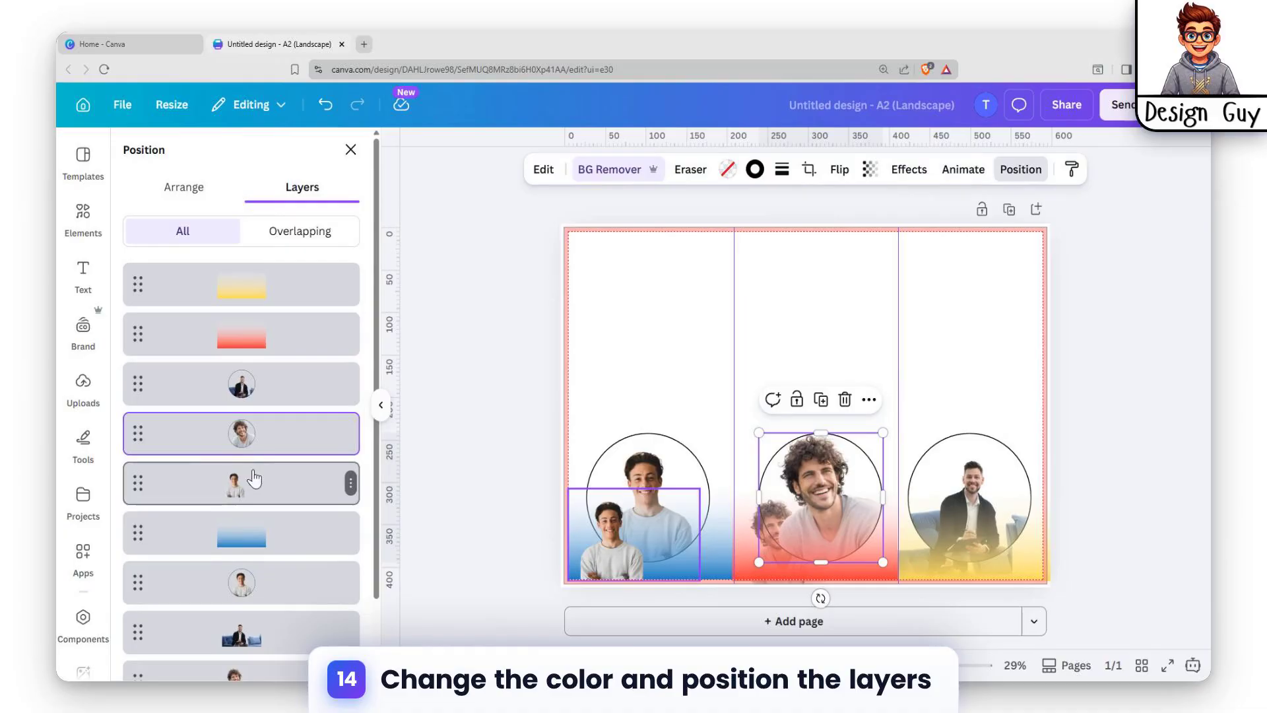
pyautogui.scroll(-2, 240, 634)
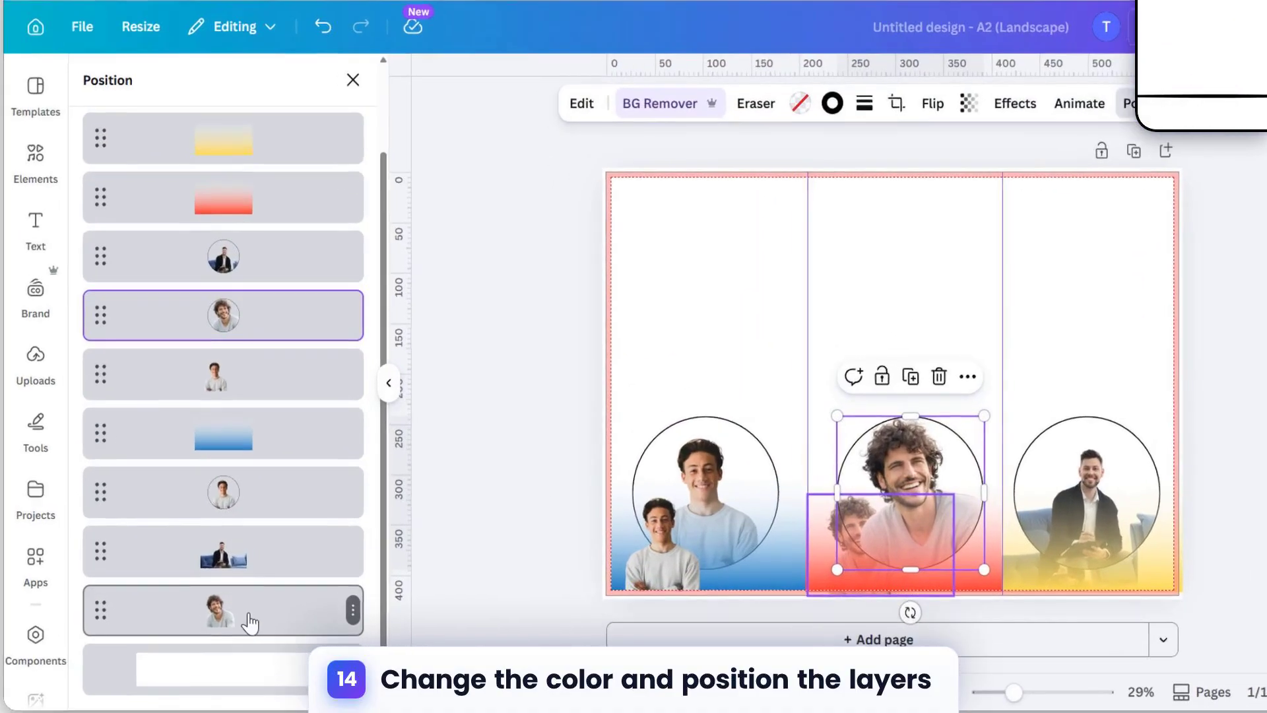
pyautogui.click(263, 604)
pyautogui.moveTo(248, 621); pyautogui.dragTo(224, 217)
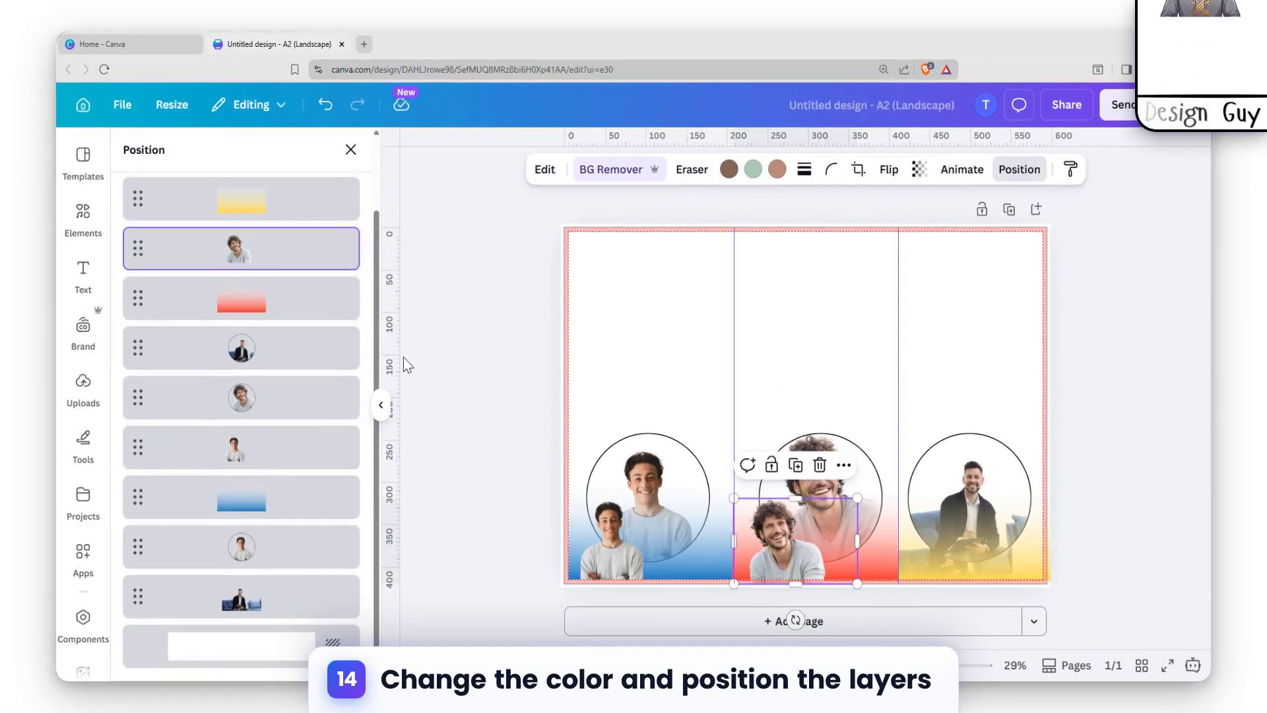
# Move the small seated man's layer above the yellow gradient so he stands in front of it
pyautogui.click(263, 606)
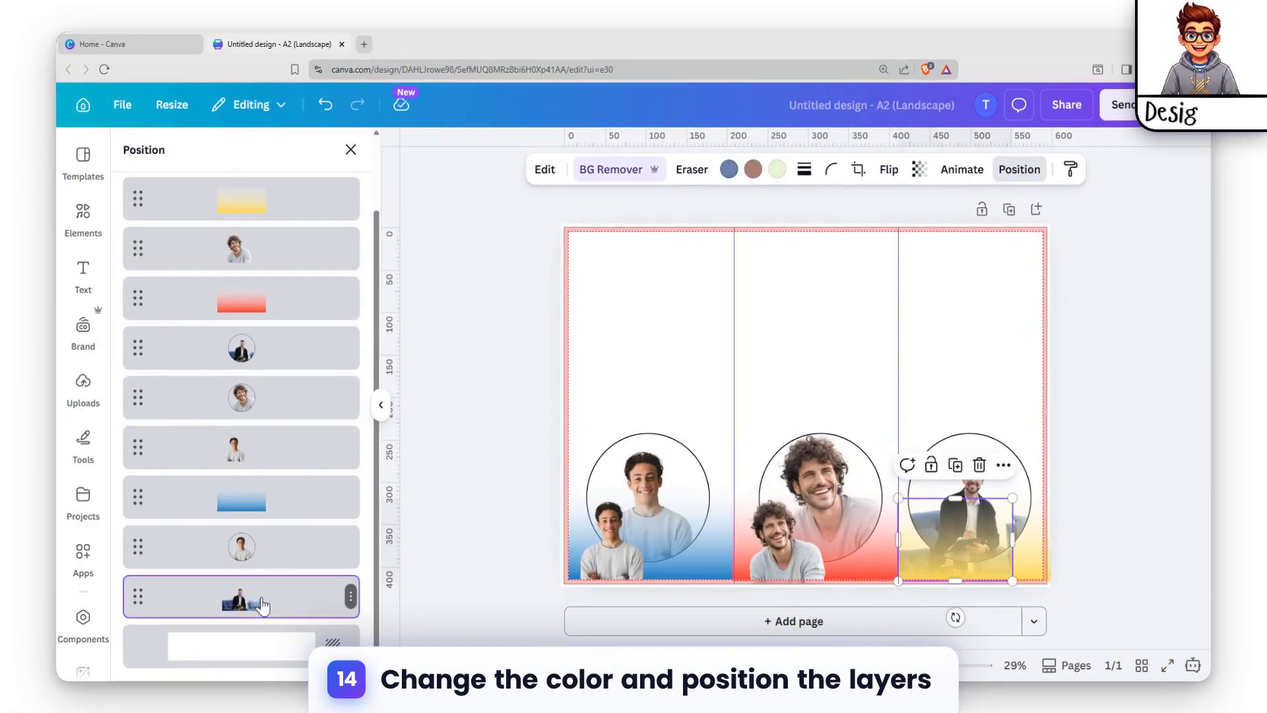
pyautogui.moveTo(263, 604); pyautogui.dragTo(268, 271)
pyautogui.click(1012, 328)
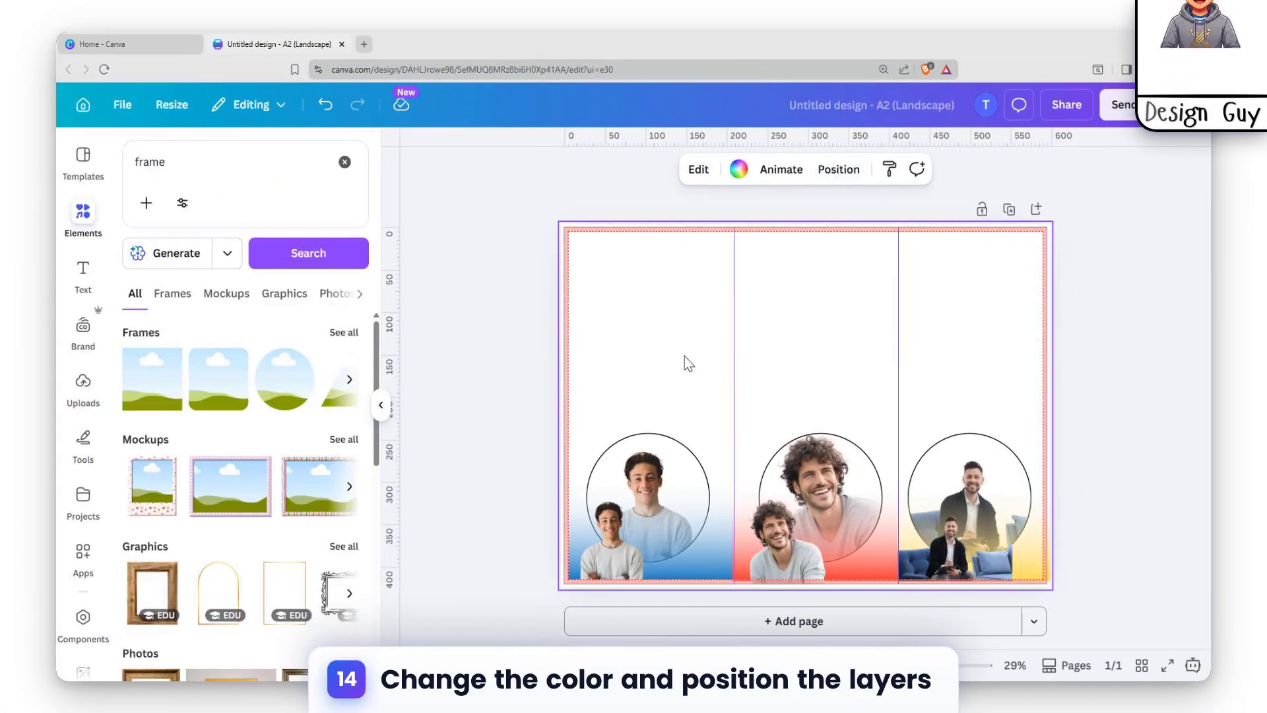
# Try several default gradients on the page background and settle on the green-to-lime one
pyautogui.click(739, 172)
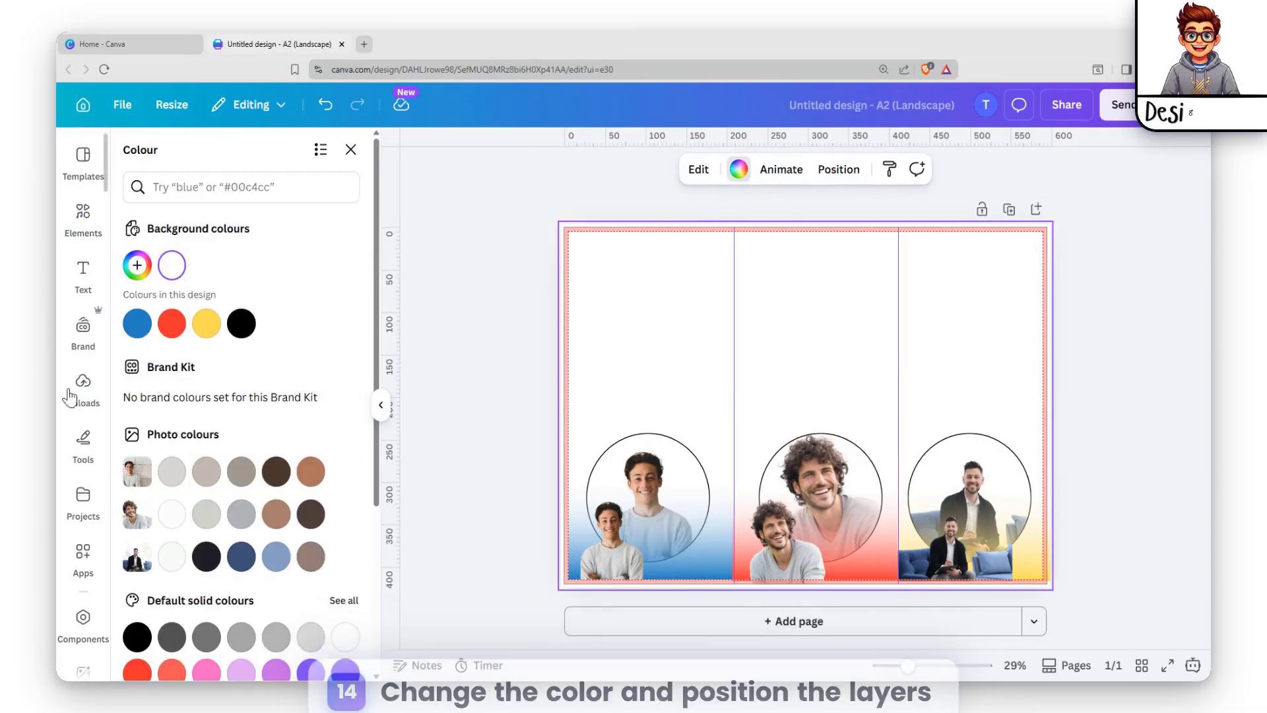
pyautogui.scroll(-4, 218, 462)
pyautogui.click(244, 657)
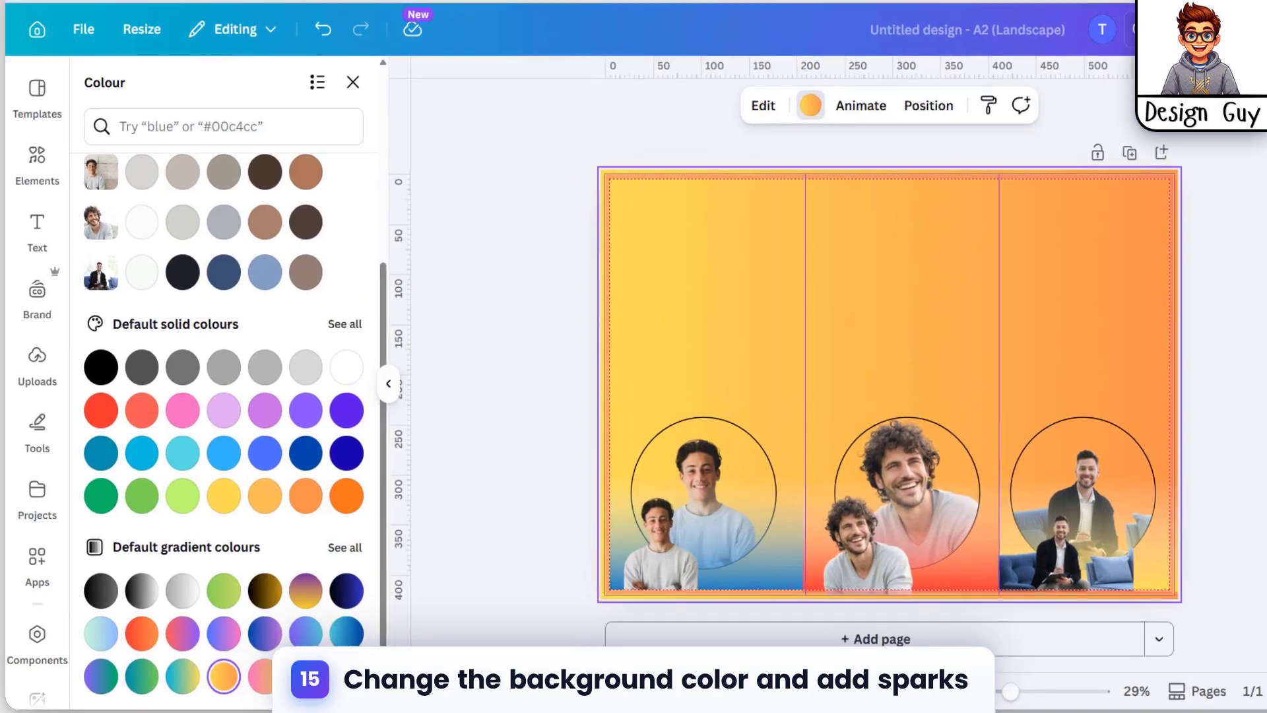
pyautogui.click(311, 653)
pyautogui.click(346, 618)
pyautogui.click(312, 618)
pyautogui.click(169, 597)
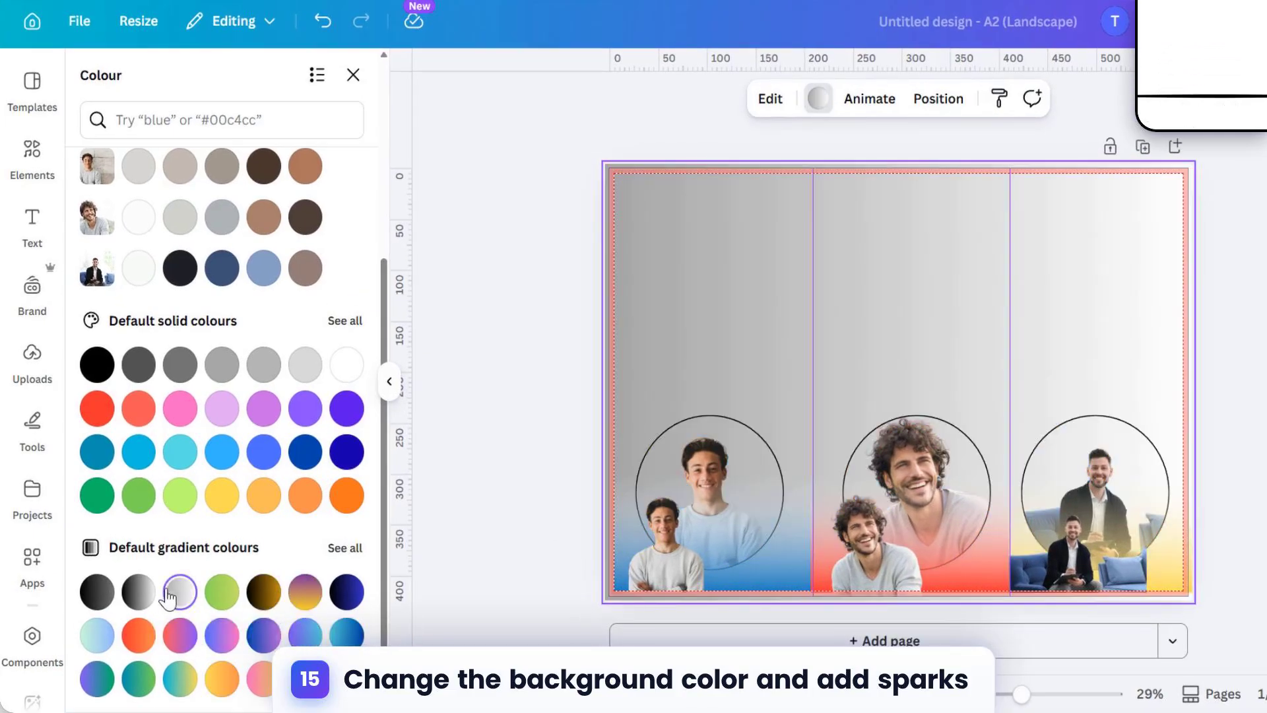
pyautogui.click(139, 587)
pyautogui.click(222, 596)
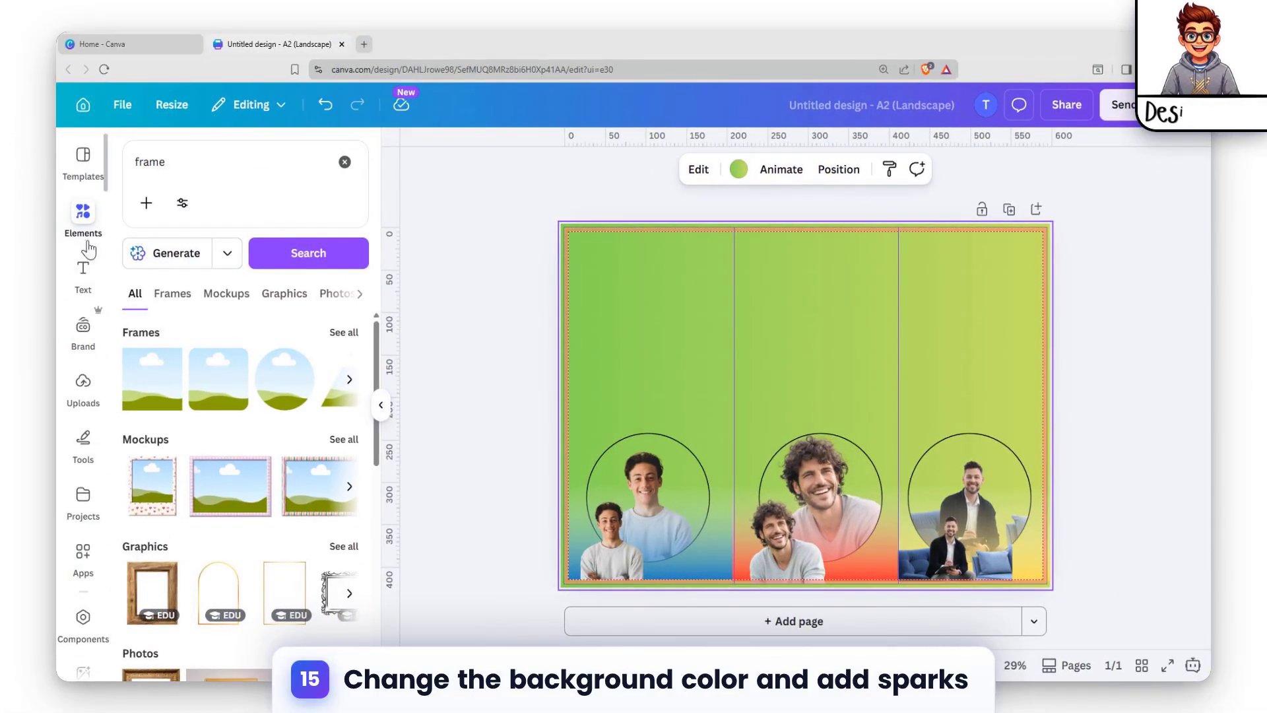
# Search the elements for "sparks", add the first orange sparks graphic and spread duplicates across the upper part of the page
pyautogui.click(345, 162)
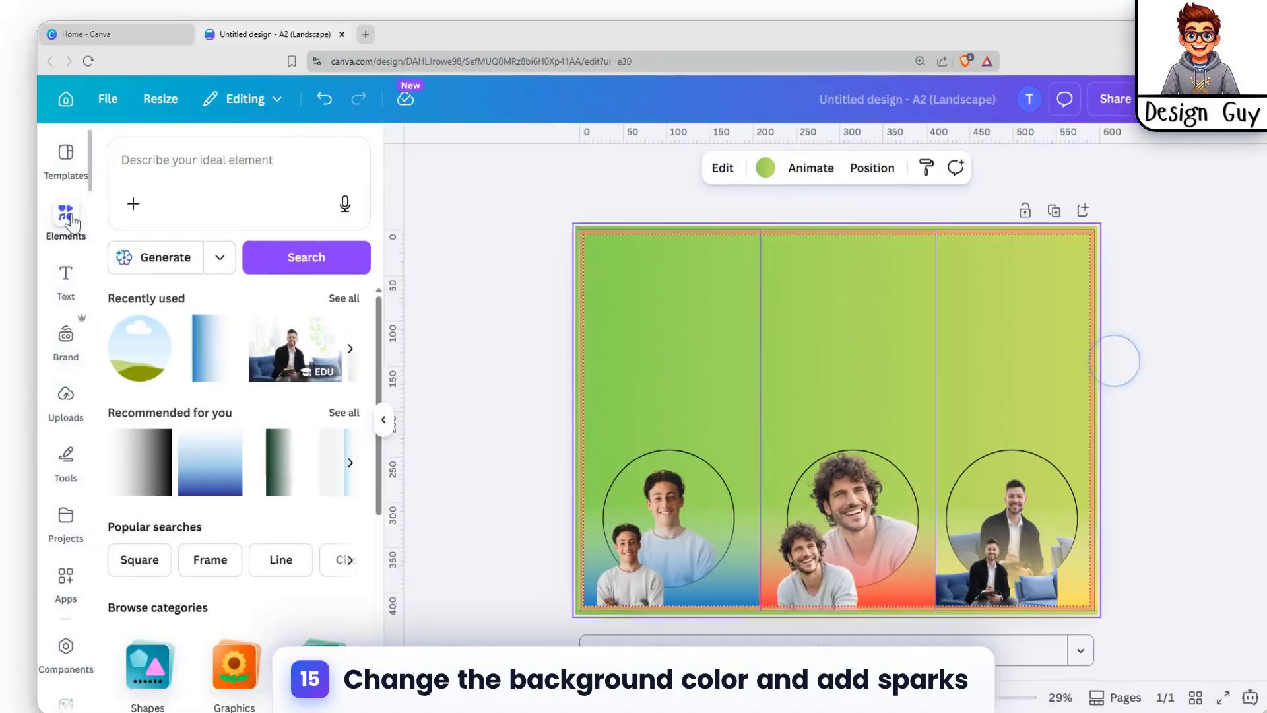
pyautogui.click(204, 182)
pyautogui.write('sparks')
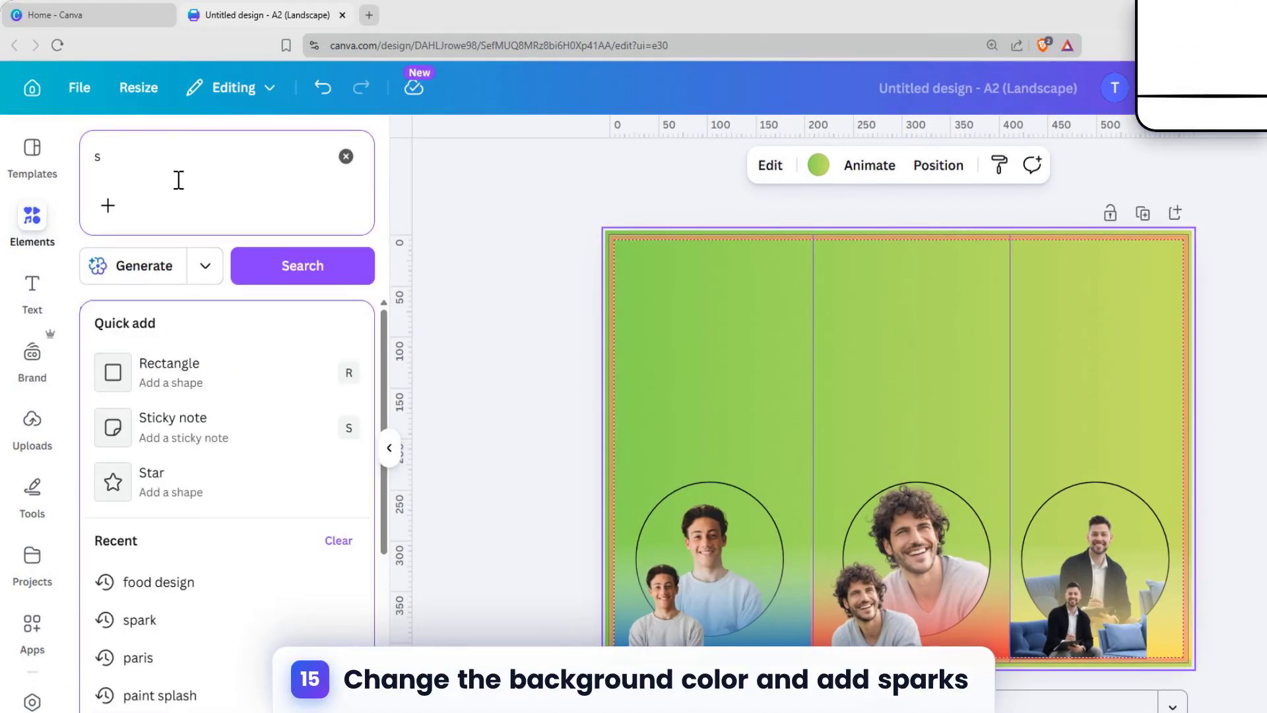
pyautogui.press('Return')
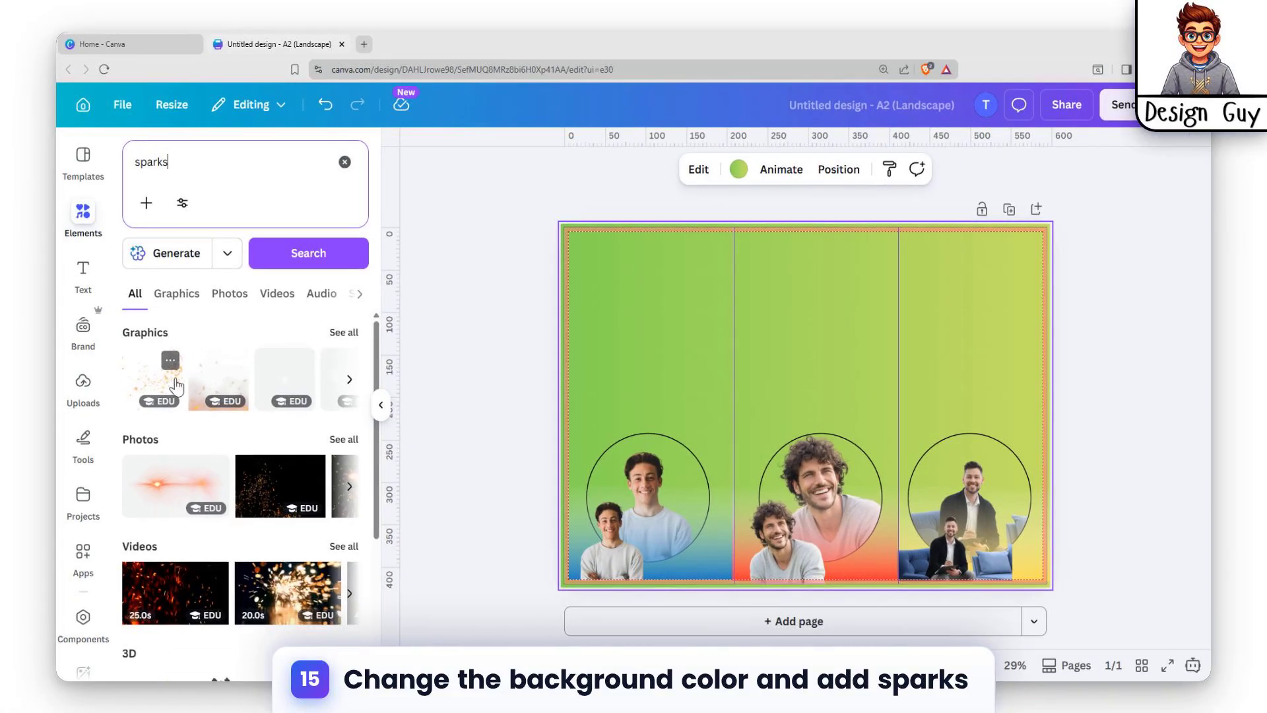
pyautogui.click(176, 385)
pyautogui.moveTo(630, 380); pyautogui.dragTo(914, 389)
pyautogui.hotkey('ctrl', 'd')
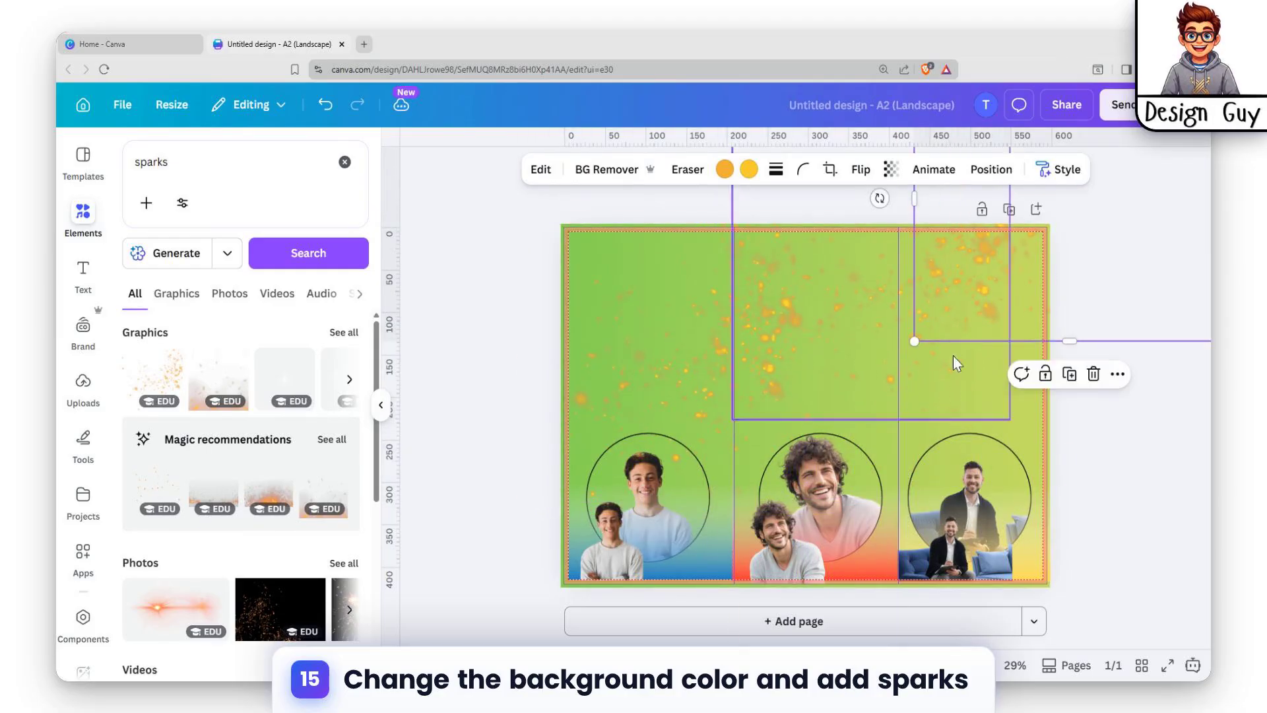
# Place the last sparks copy across the middle and right columns, and move the first sparks layer directly above the circular curly-haired portrait's layer
pyautogui.moveTo(1059, 248); pyautogui.dragTo(929, 441)
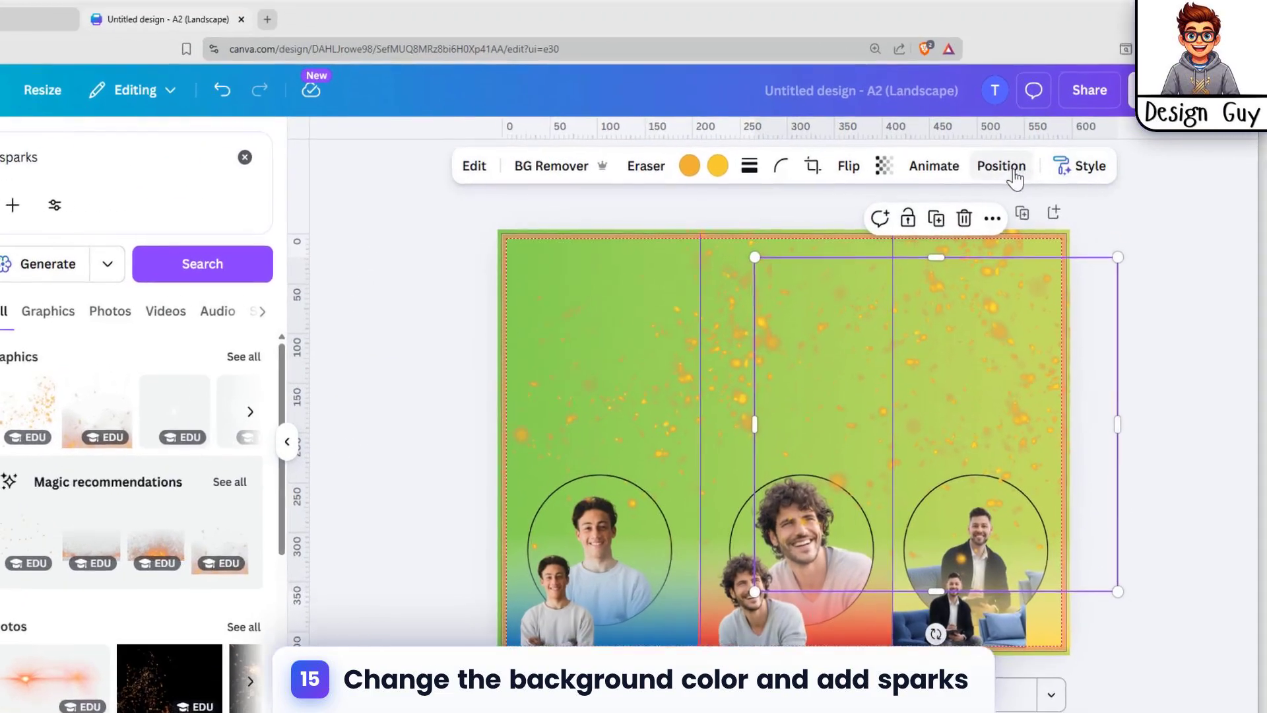
pyautogui.click(991, 169)
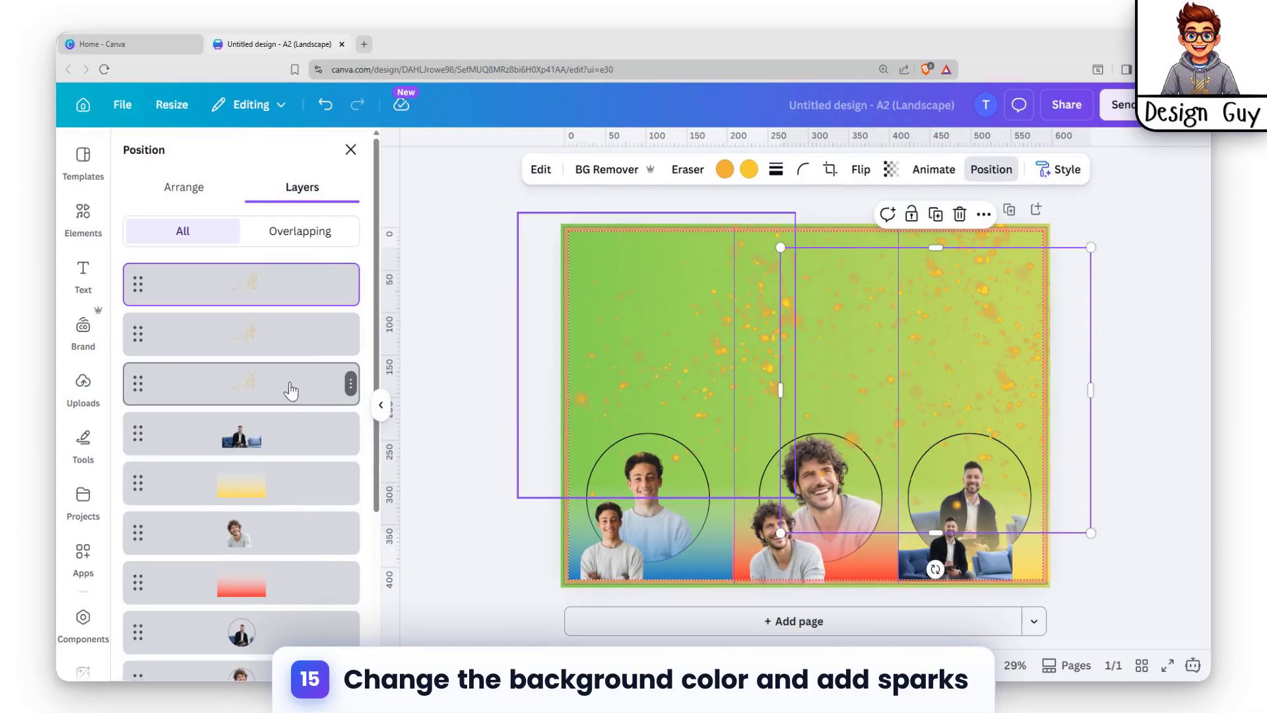
pyautogui.moveTo(290, 385); pyautogui.dragTo(291, 515)
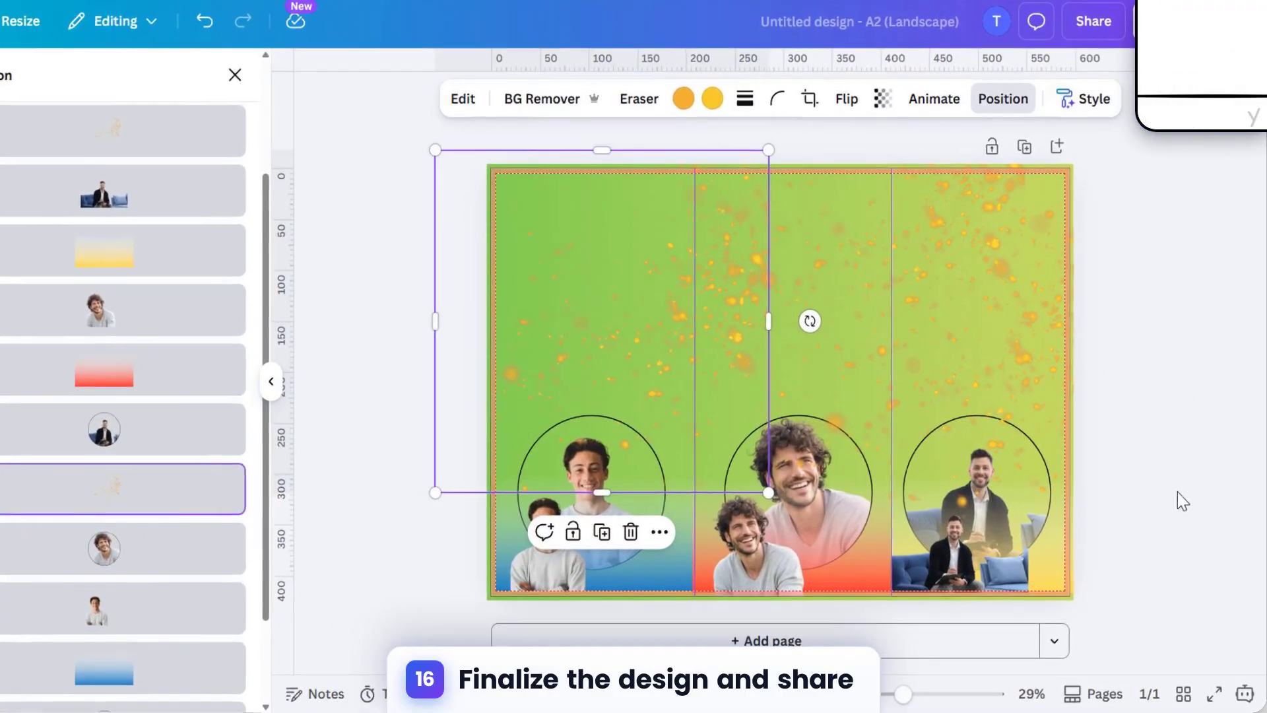
pyautogui.click(1178, 493)
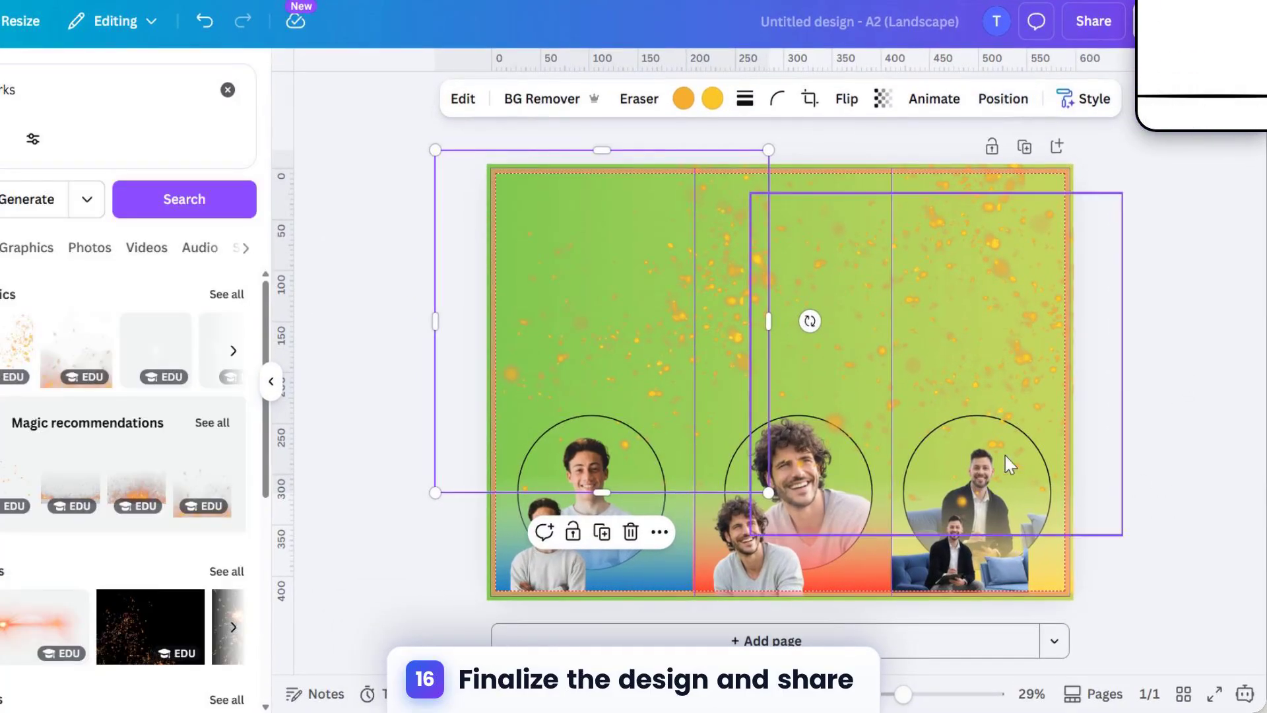
pyautogui.click(365, 489)
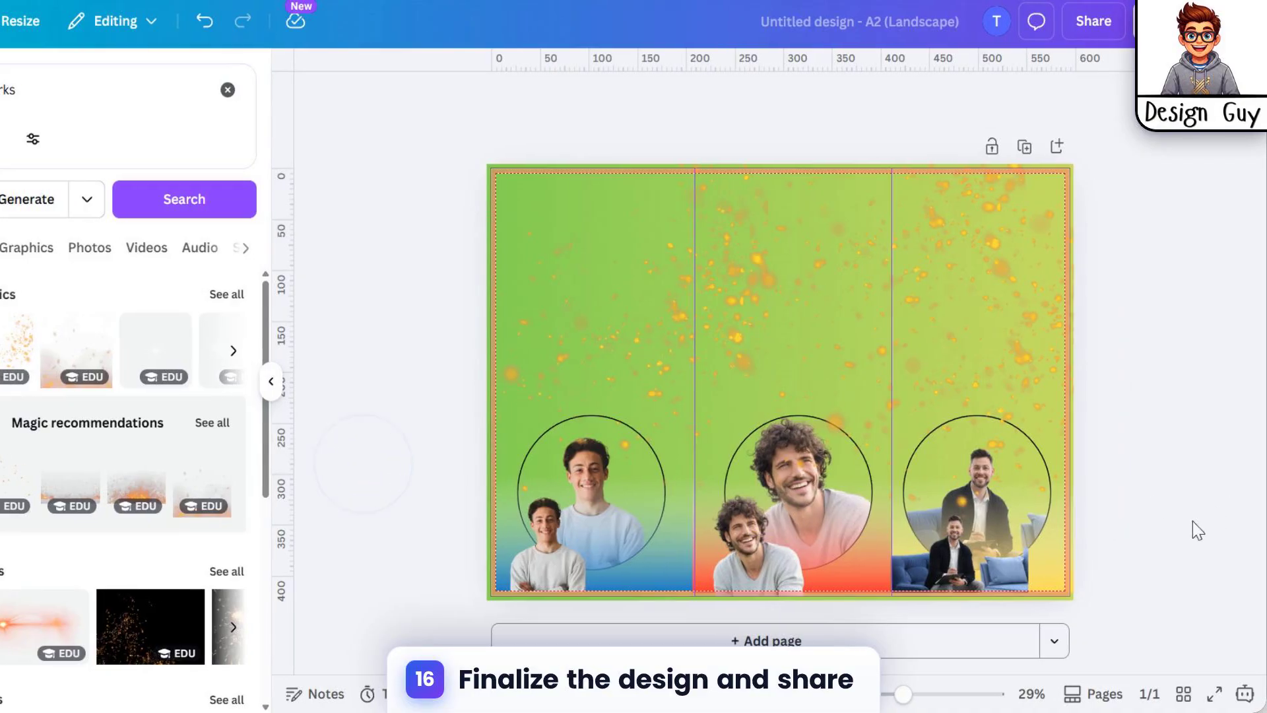
pyautogui.click(1071, 567)
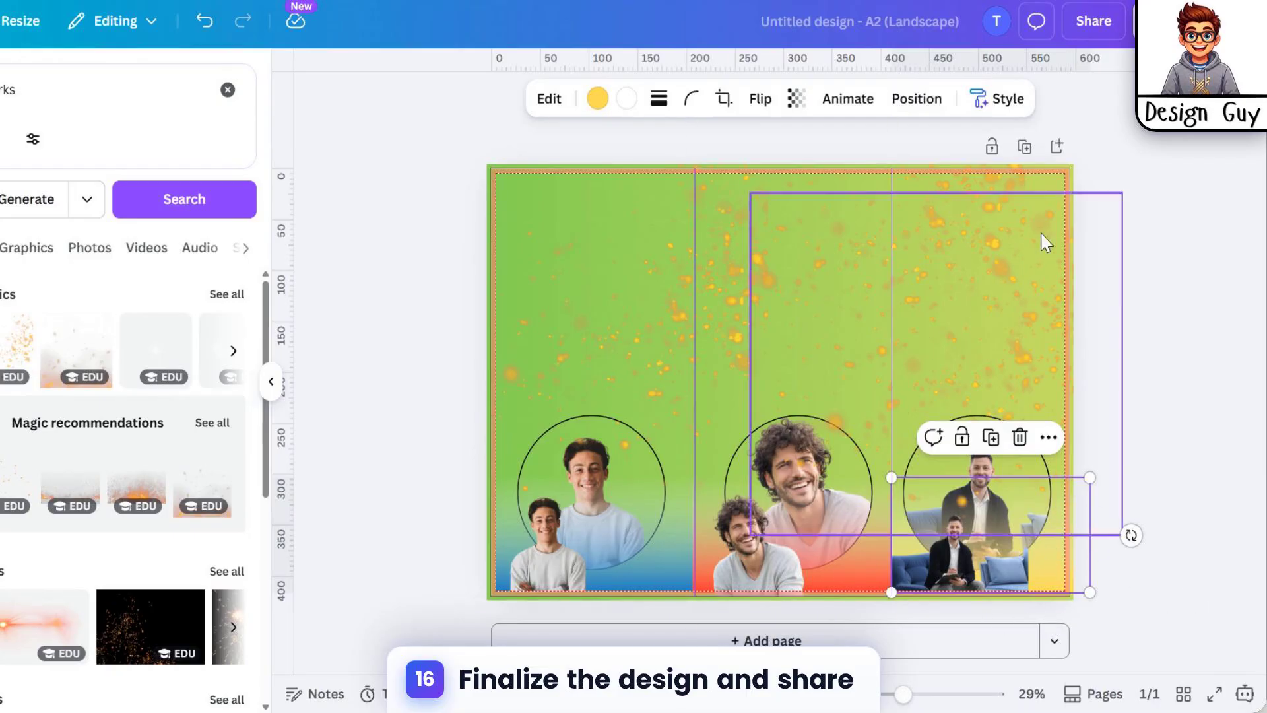
pyautogui.click(1154, 180)
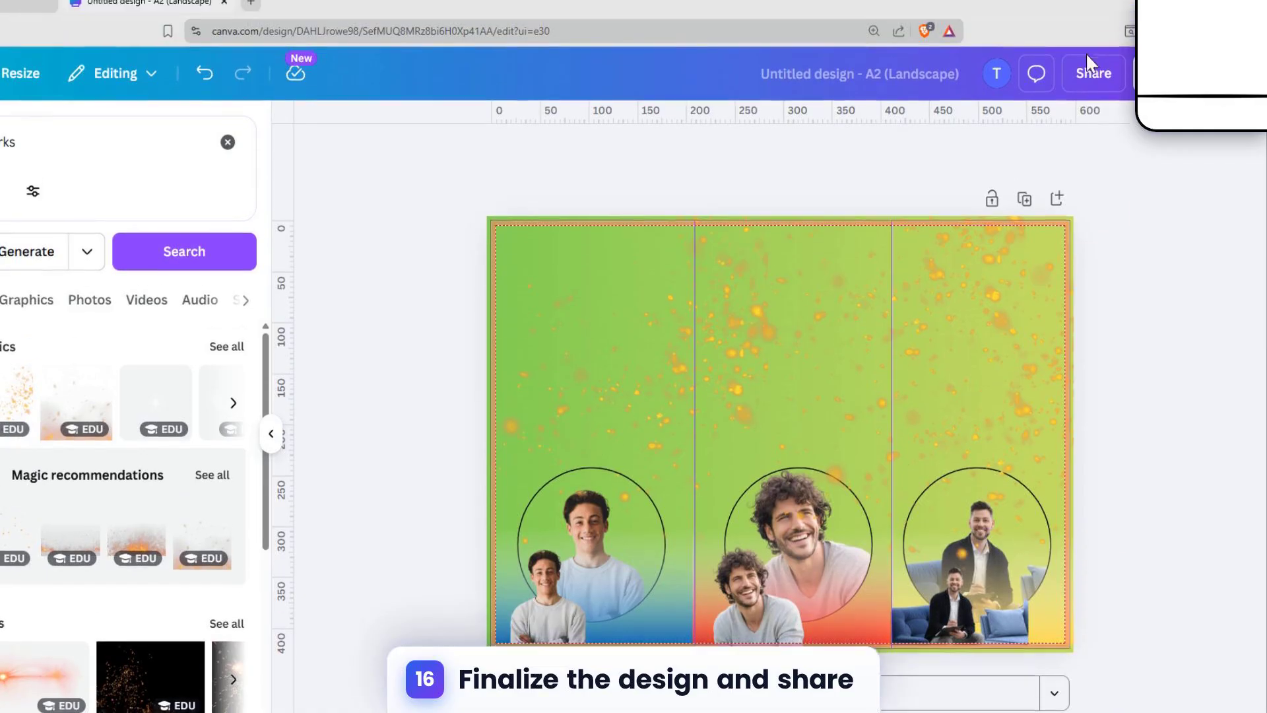
# Set the PNG download size to 3.125 in the download options and close them without exporting the poster
pyautogui.click(1088, 71)
pyautogui.click(942, 522)
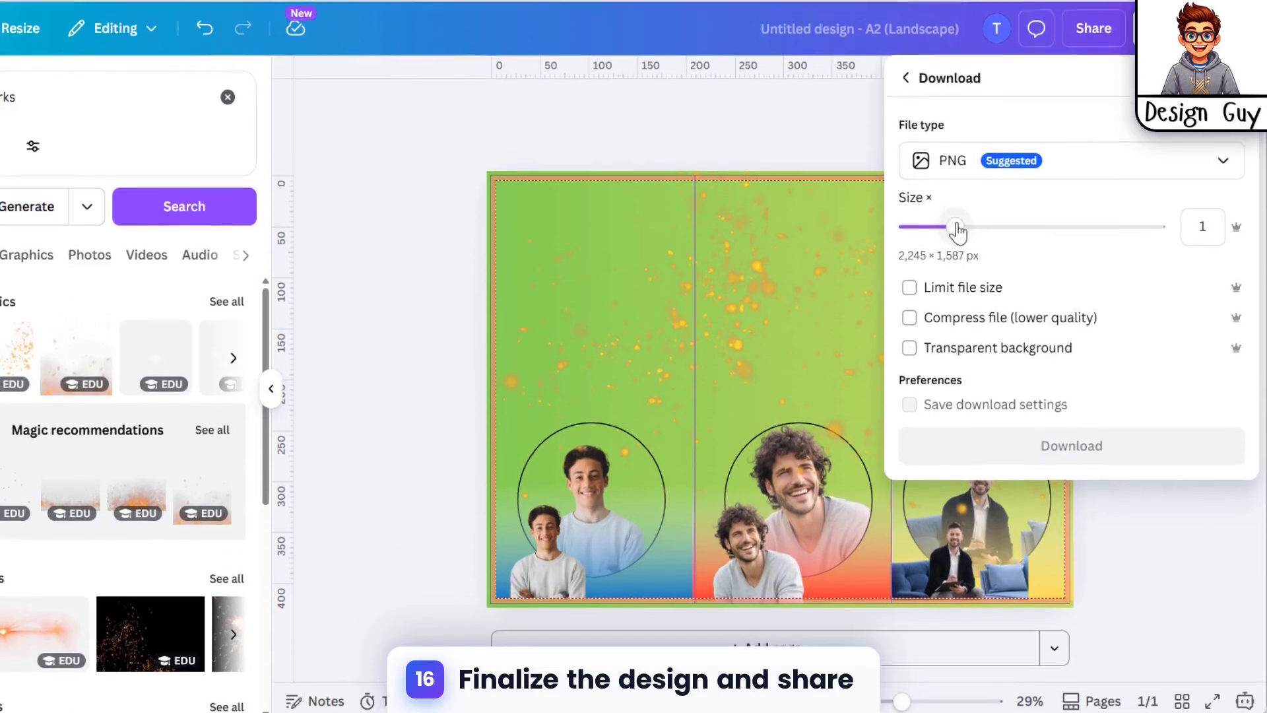
pyautogui.moveTo(957, 231); pyautogui.dragTo(1162, 226)
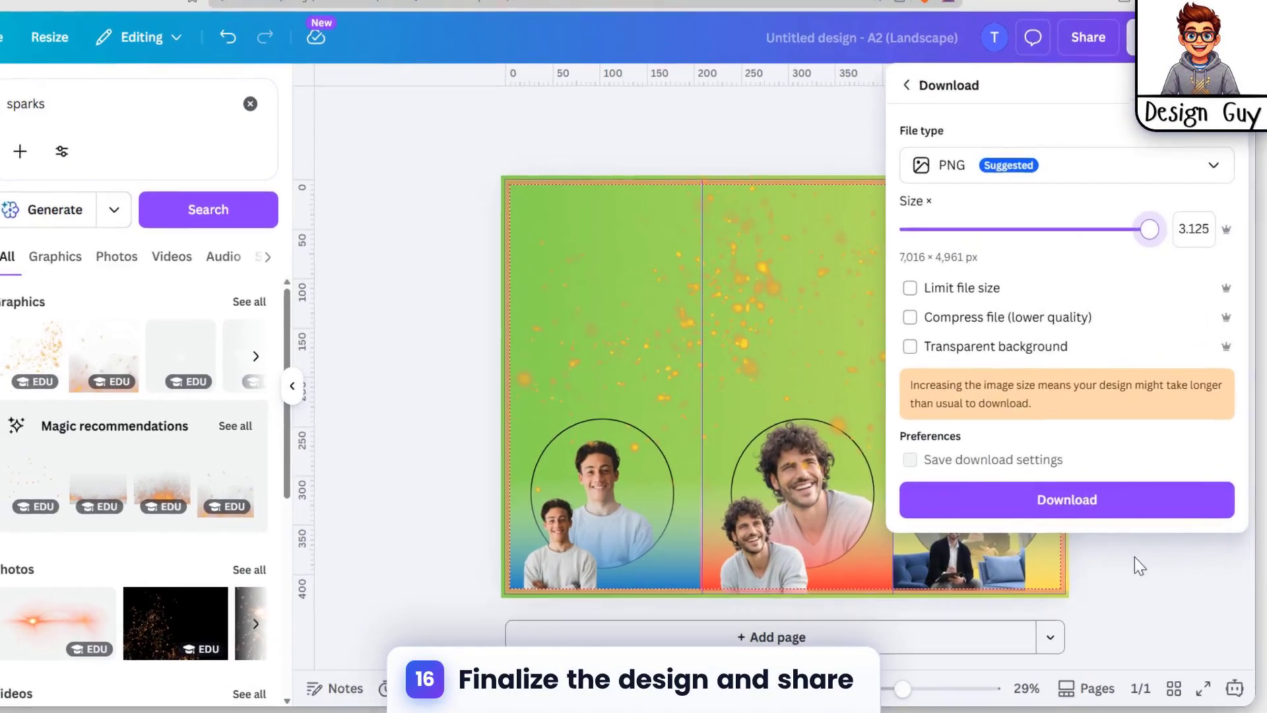
pyautogui.click(1108, 553)
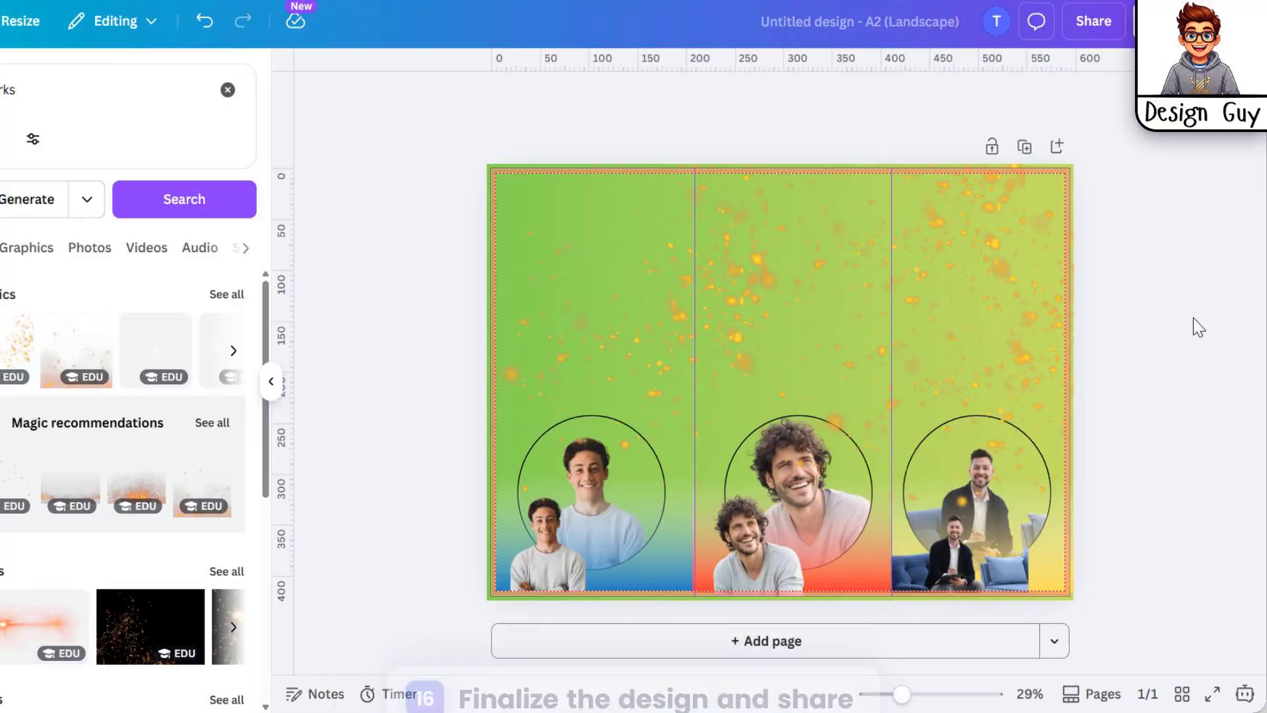